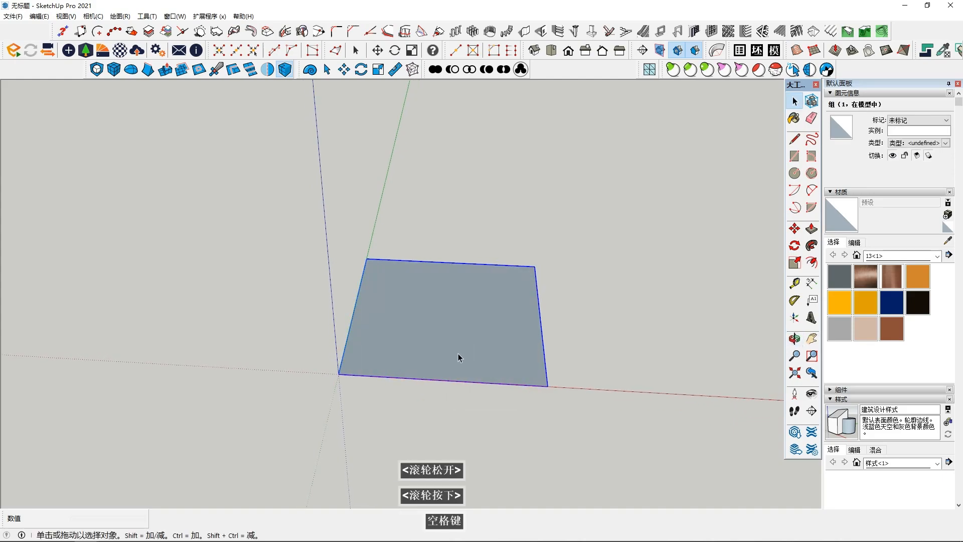
{"action": "left_click", "coordinate": [795, 156]}
{"action": "scroll", "coordinate": [402, 396], "scroll_direction": "up", "scroll_amount": 3}
{"action": "scroll", "coordinate": [374, 395], "scroll_direction": "up", "scroll_amount": 2}
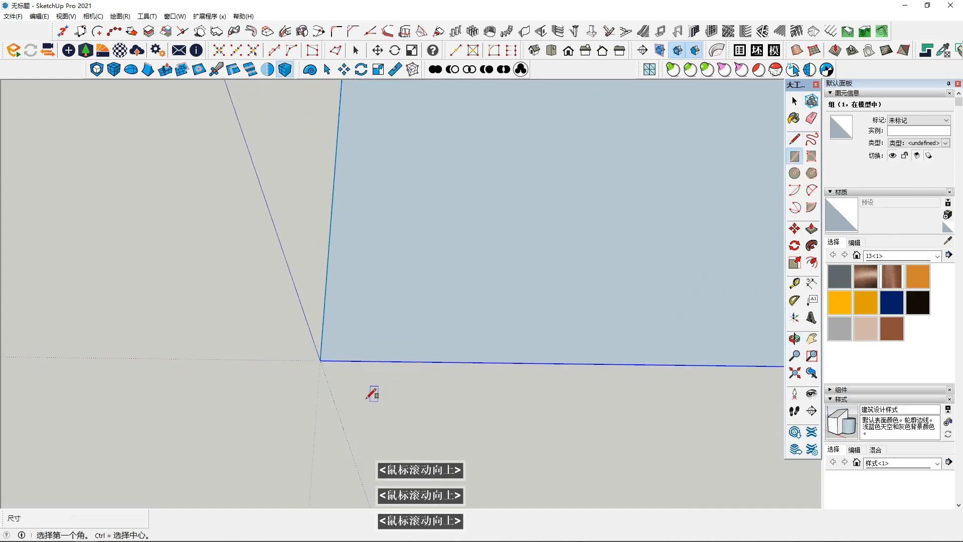
{"action": "middle_click_drag", "start_coordinate": [355, 399], "coordinate": [326, 346]}
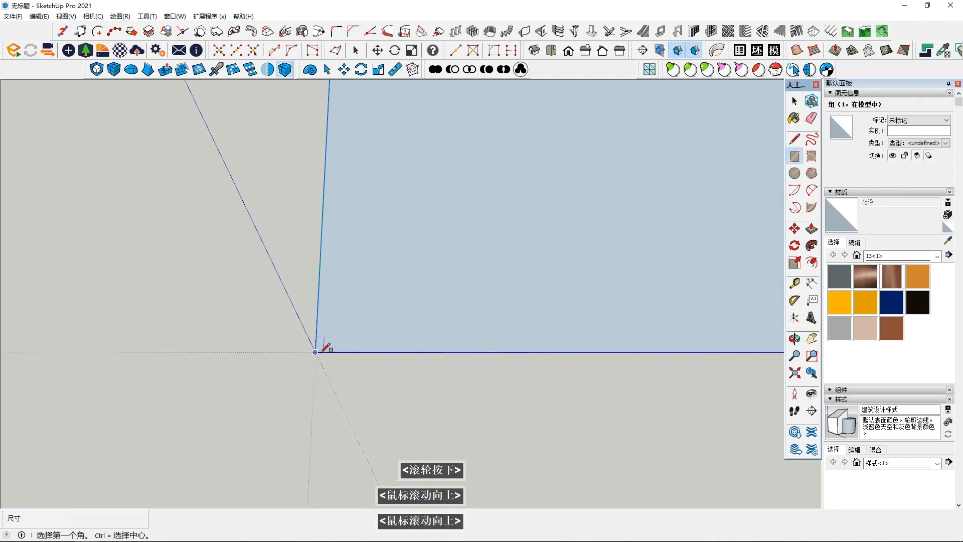
{"action": "left_click", "coordinate": [315, 352]}
{"action": "middle_click_drag", "start_coordinate": [451, 331], "coordinate": [430, 341], "text": "shift"}
{"action": "key", "text": "space"}
Open the floor square's group for editing and try to offset its boundary inward
{"action": "double_click", "coordinate": [447, 341]}
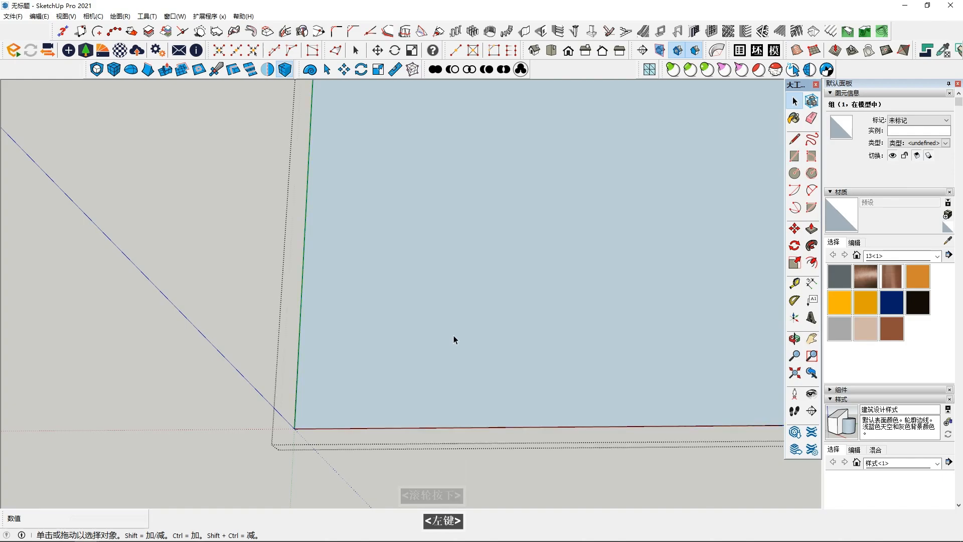
{"action": "left_click", "coordinate": [811, 262]}
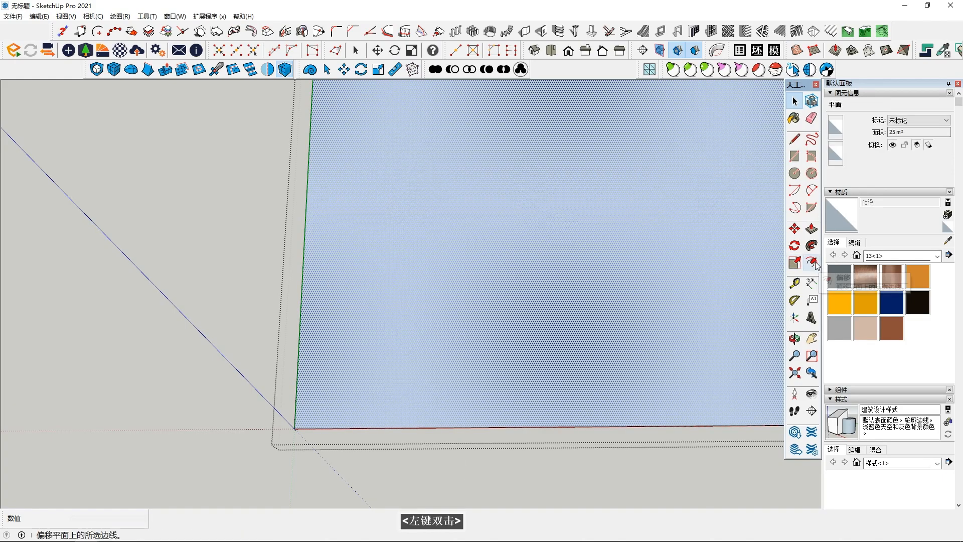
{"action": "left_click", "coordinate": [401, 427]}
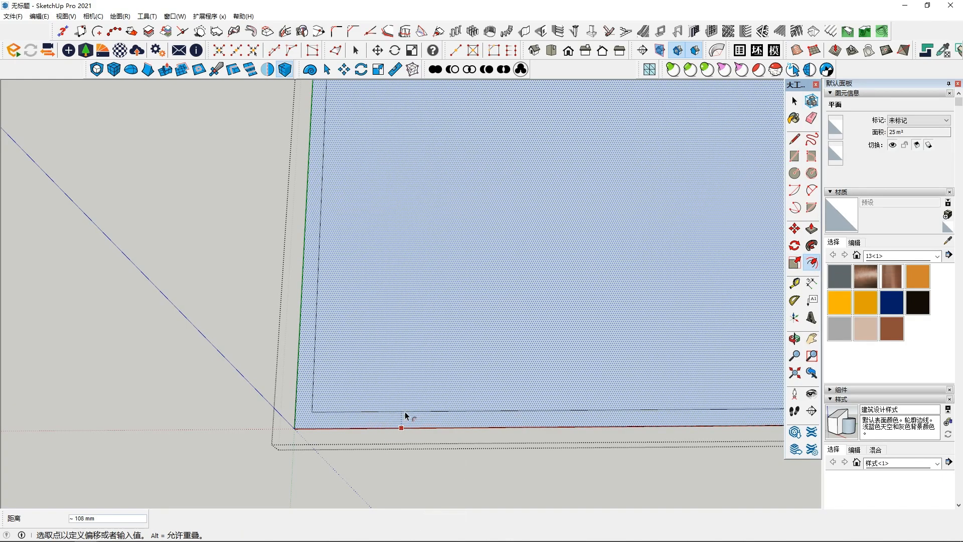
{"action": "middle_click_drag", "start_coordinate": [406, 416], "coordinate": [398, 360], "text": "shift"}
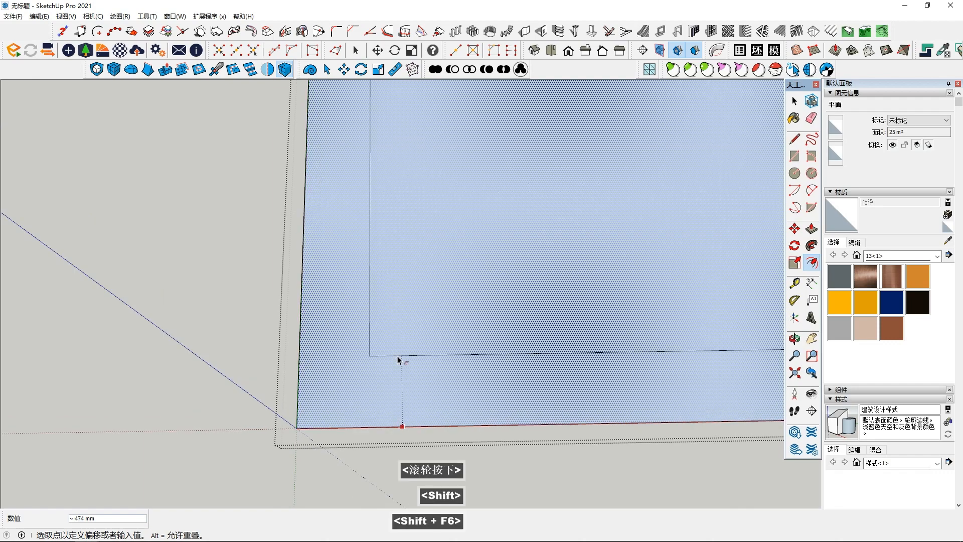
{"action": "key", "text": "ctrl+z"}
{"action": "key", "text": "space"}
Offset the floor square's boundary inward by 100 mm
{"action": "left_click", "coordinate": [378, 386]}
{"action": "double_click", "coordinate": [378, 385]}
{"action": "left_click", "coordinate": [811, 262]}
{"action": "left_click", "coordinate": [370, 420]}
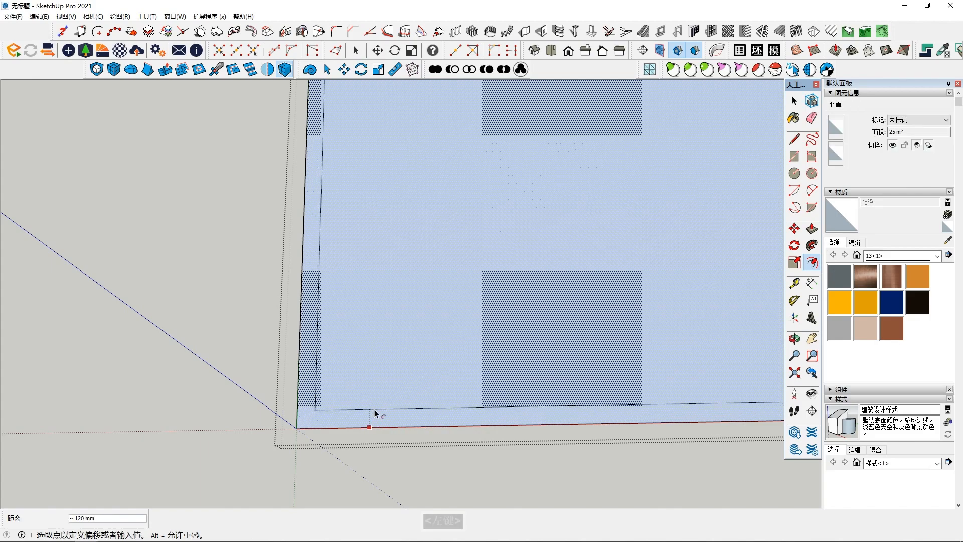
{"action": "key", "text": "Return"}
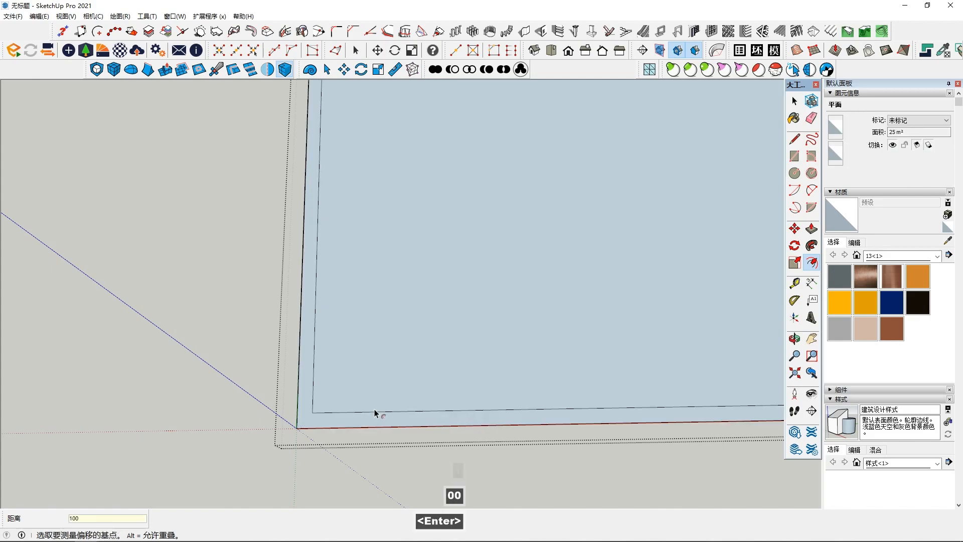
Copy the floor's border ring with its edges out of the group and paste it in place in the model
{"action": "key", "text": "space"}
{"action": "left_click", "coordinate": [371, 423]}
{"action": "double_click", "coordinate": [377, 421]}
{"action": "key", "text": "ctrl+c"}
{"action": "left_click", "coordinate": [113, 392]}
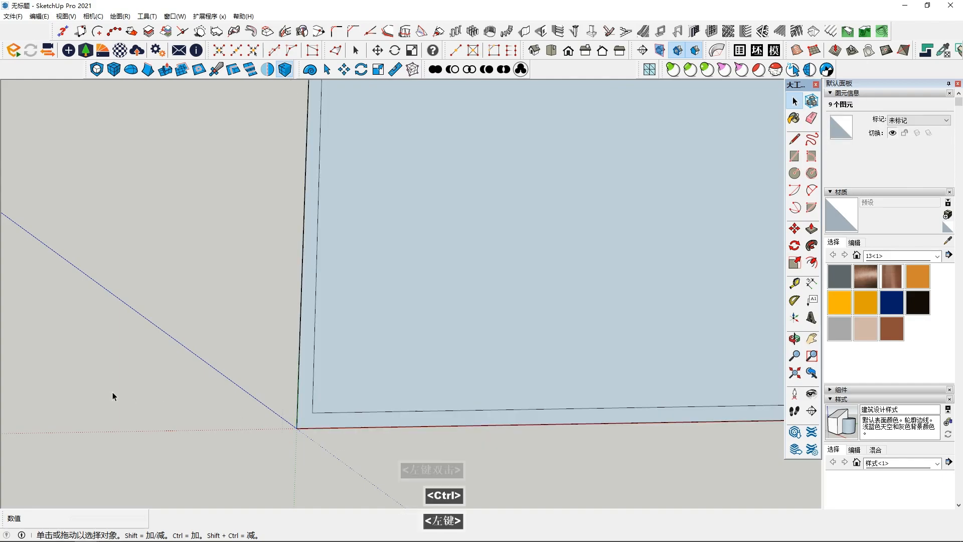
{"action": "left_click", "coordinate": [39, 16]}
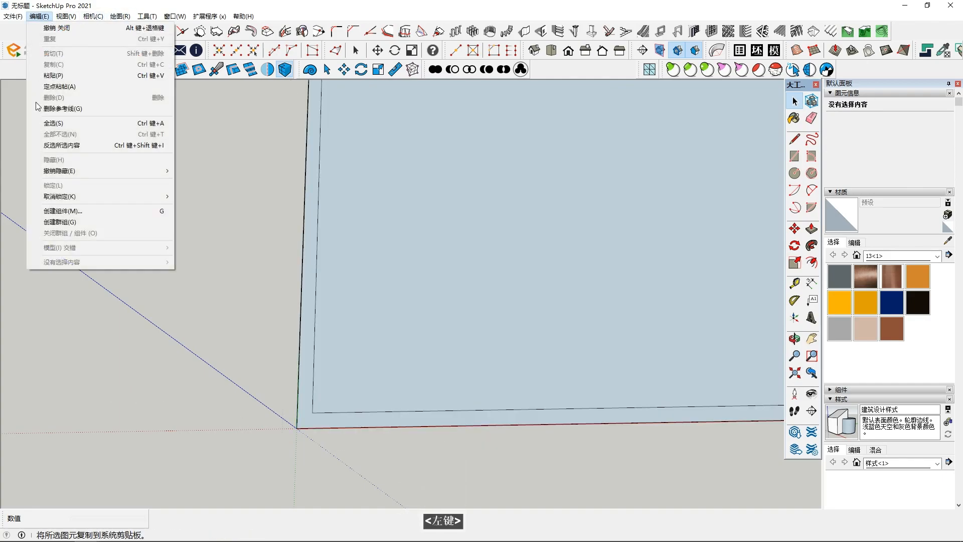
{"action": "left_click", "coordinate": [70, 89]}
Move the pasted border ring 3000 mm straight up along the blue axis
{"action": "middle_click", "coordinate": [421, 340]}
{"action": "middle_click", "coordinate": [421, 340]}
{"action": "left_click", "coordinate": [797, 230]}
{"action": "scroll", "coordinate": [587, 376], "scroll_direction": "down", "scroll_amount": 2, "text": "shift"}
{"action": "middle_click_drag", "start_coordinate": [587, 375], "coordinate": [433, 399], "text": "shift"}
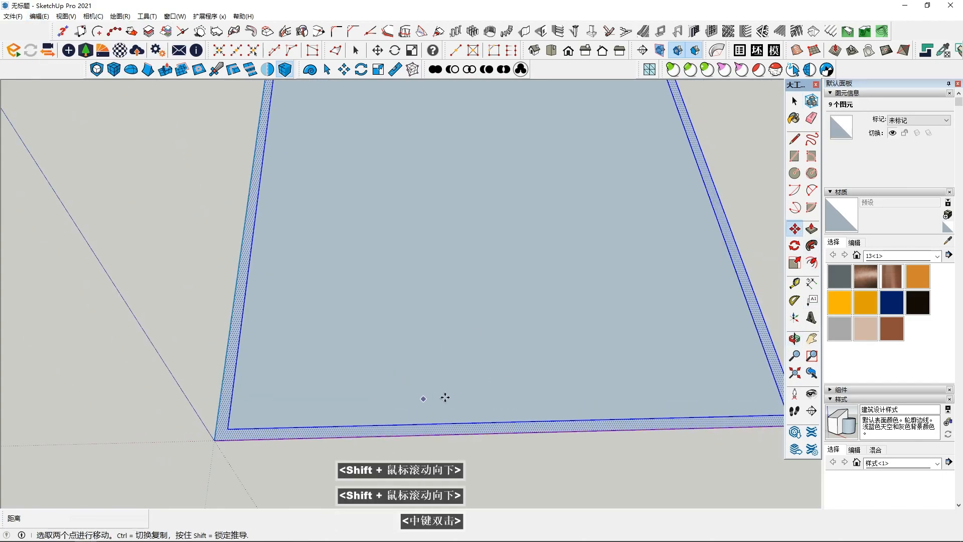
{"action": "left_click", "coordinate": [492, 428]}
{"action": "key", "text": "Up"}
{"action": "scroll", "coordinate": [507, 359], "scroll_direction": "down", "scroll_amount": 3}
{"action": "middle_click_drag", "start_coordinate": [509, 357], "coordinate": [479, 237]}
{"action": "type", "text": "3000"}
{"action": "key", "text": "Return"}
{"action": "key", "text": "space"}
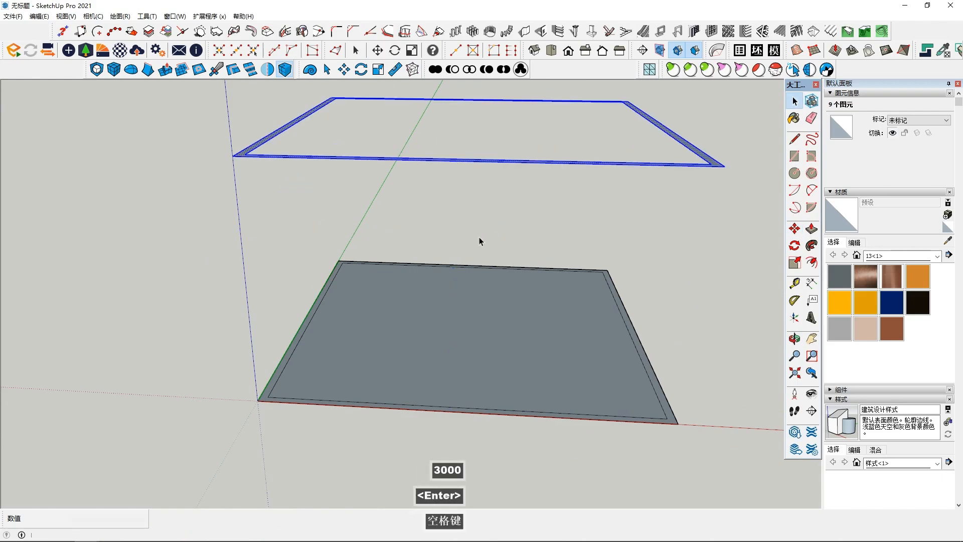
Copy the raised ring straight down along the blue axis so it sits on the floor square
{"action": "middle_click_drag", "start_coordinate": [476, 252], "coordinate": [411, 297]}
{"action": "scroll", "coordinate": [411, 297], "scroll_direction": "up", "scroll_amount": 2}
{"action": "scroll", "coordinate": [410, 297], "scroll_direction": "down", "scroll_amount": 2}
{"action": "middle_click", "coordinate": [411, 297]}
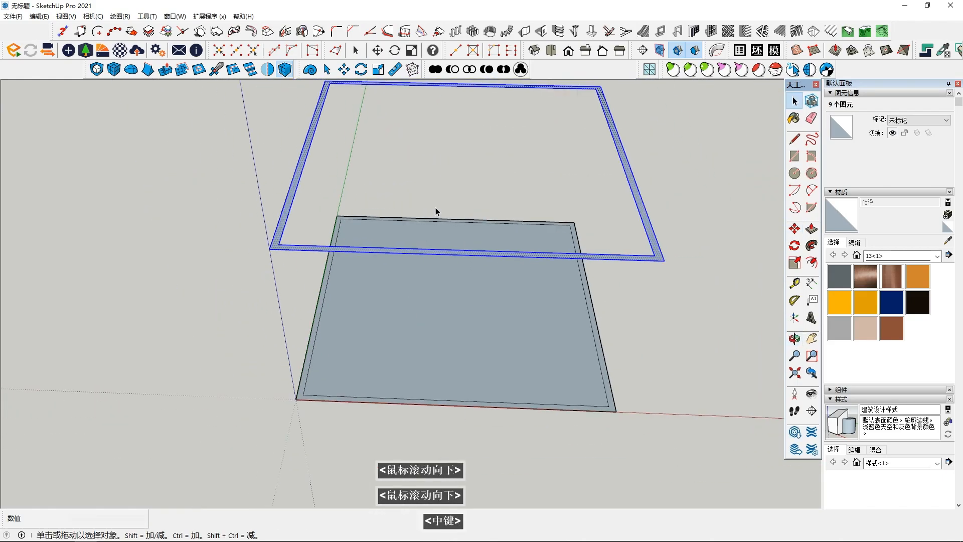
{"action": "left_click", "coordinate": [795, 230]}
{"action": "middle_click_drag", "start_coordinate": [321, 251], "coordinate": [250, 252]}
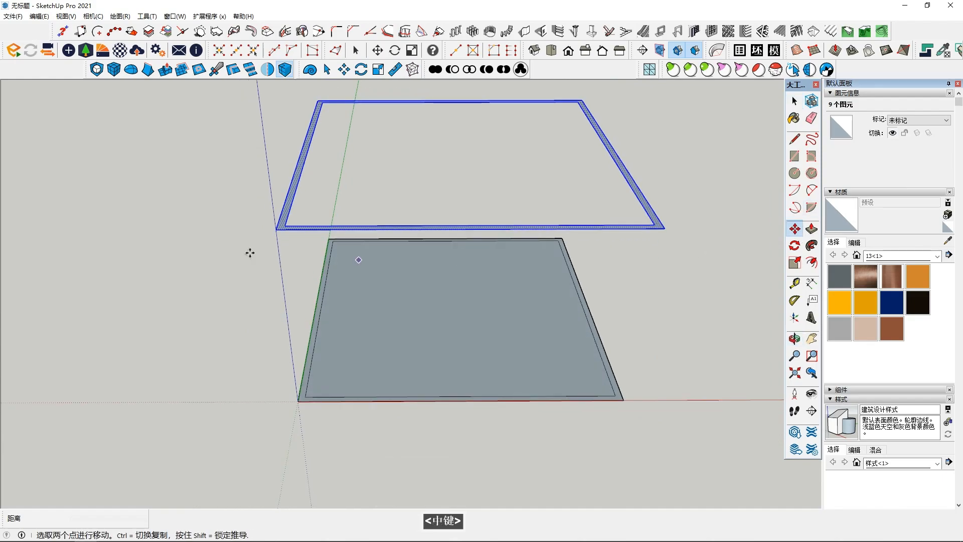
{"action": "key", "text": "ctrl"}
{"action": "left_click", "coordinate": [277, 230]}
{"action": "middle_click_drag", "start_coordinate": [290, 301], "coordinate": [296, 283]}
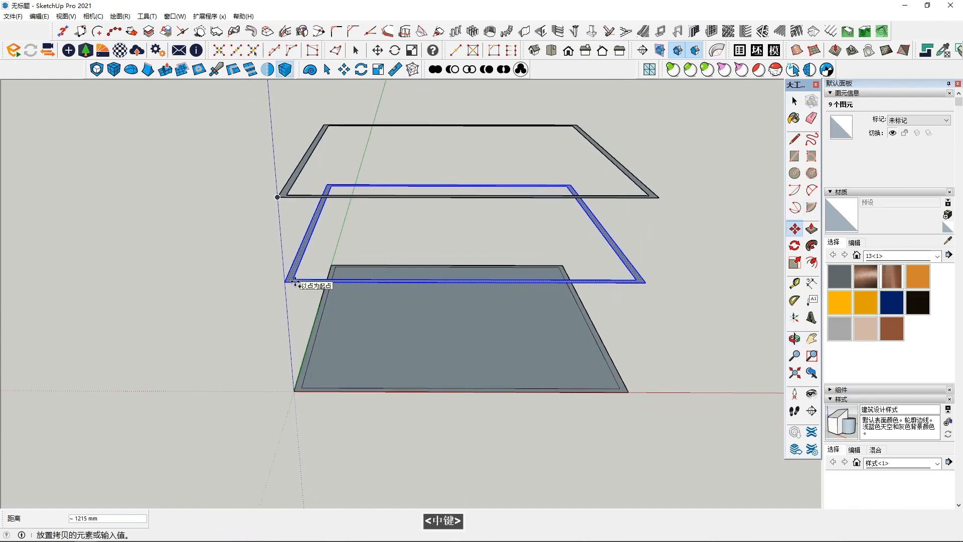
{"action": "key", "text": "Up"}
{"action": "left_click", "coordinate": [296, 385]}
{"action": "middle_click_drag", "start_coordinate": [321, 384], "coordinate": [409, 382]}
{"action": "scroll", "coordinate": [355, 368], "scroll_direction": "up", "scroll_amount": 3}
{"action": "key", "text": "space"}
{"action": "double_click", "coordinate": [360, 365]}
{"action": "scroll", "coordinate": [360, 365], "scroll_direction": "up", "scroll_amount": 1}
{"action": "scroll", "coordinate": [360, 365], "scroll_direction": "up", "scroll_amount": 1}
{"action": "double_click", "coordinate": [360, 366]}
{"action": "left_click", "coordinate": [348, 415]}
{"action": "scroll", "coordinate": [347, 415], "scroll_direction": "down", "scroll_amount": 2}
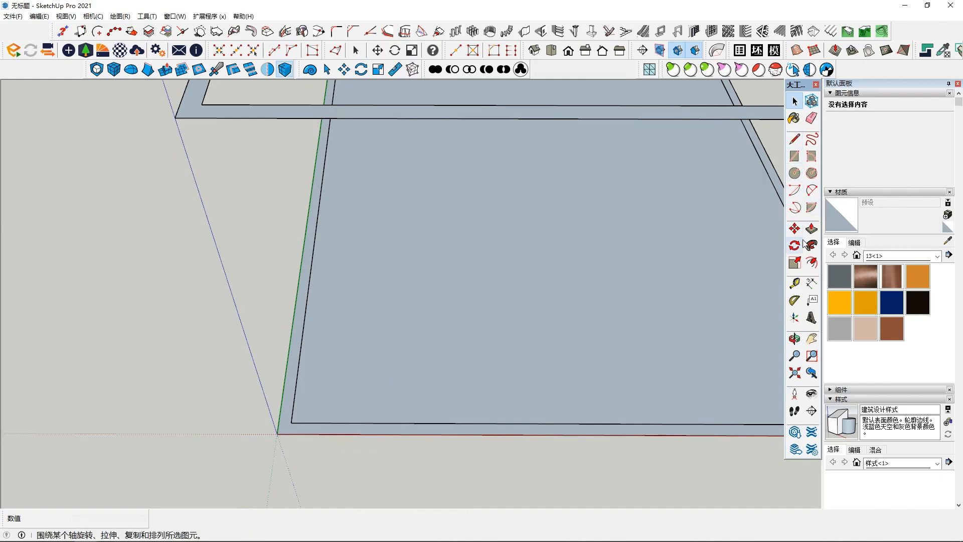
Place a guide point 1000 mm from the origin corner along the floor's red-axis edge
{"action": "left_click", "coordinate": [795, 284]}
{"action": "scroll", "coordinate": [290, 449], "scroll_direction": "up", "scroll_amount": 1}
{"action": "middle_click", "coordinate": [291, 450]}
{"action": "middle_click", "coordinate": [290, 449]}
{"action": "left_click", "coordinate": [274, 428]}
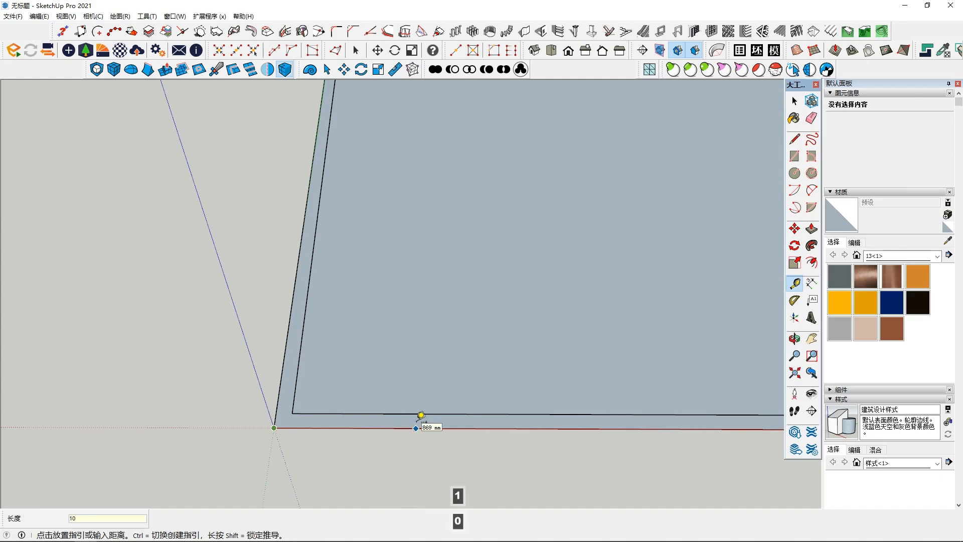
{"action": "type", "text": "1000"}
{"action": "key", "text": "Return"}
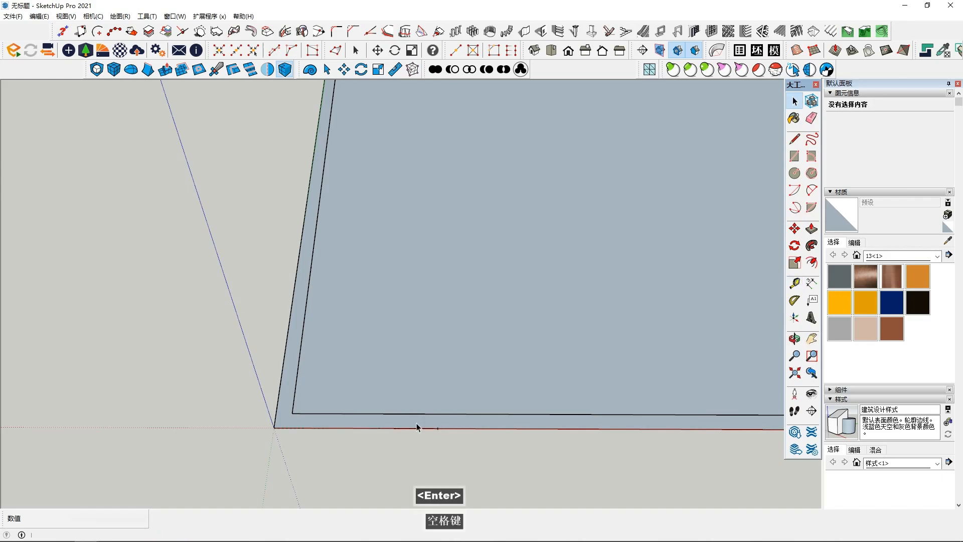
{"action": "key", "text": "space"}
Draw a 100 mm line at the guide point across the lower ring's red-axis strip
{"action": "scroll", "coordinate": [444, 415], "scroll_direction": "up", "scroll_amount": 2}
{"action": "middle_click_drag", "start_coordinate": [446, 413], "coordinate": [445, 386]}
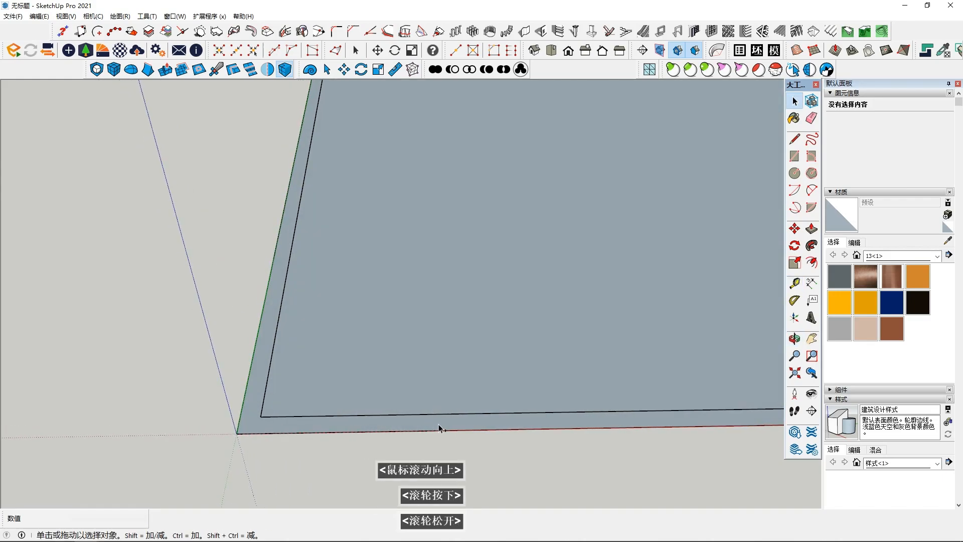
{"action": "left_click", "coordinate": [454, 428]}
{"action": "scroll", "coordinate": [454, 426], "scroll_direction": "up", "scroll_amount": 1}
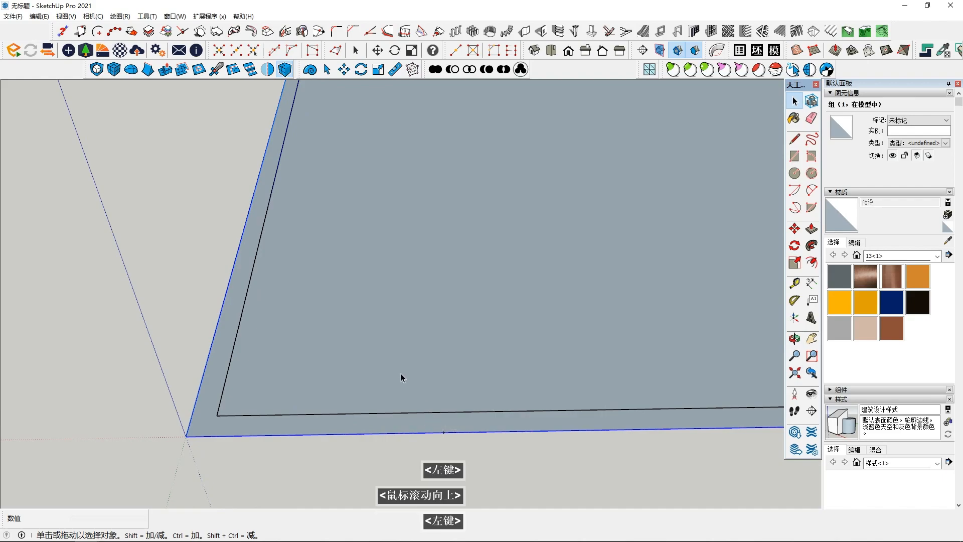
{"action": "scroll", "coordinate": [402, 376], "scroll_direction": "down", "scroll_amount": 1}
{"action": "double_click", "coordinate": [419, 404]}
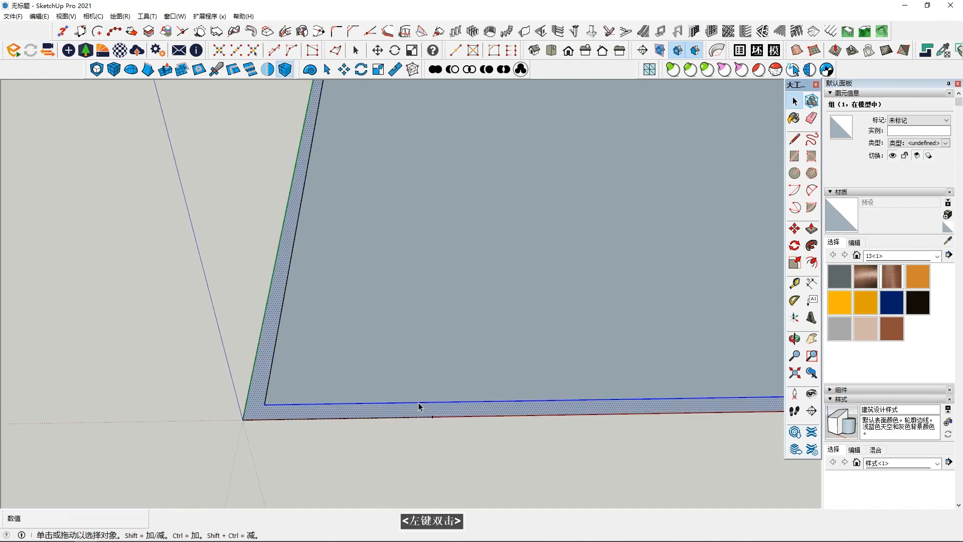
{"action": "middle_click_drag", "start_coordinate": [424, 408], "coordinate": [777, 292], "text": "shift"}
{"action": "left_click", "coordinate": [794, 139]}
{"action": "scroll", "coordinate": [401, 420], "scroll_direction": "up", "scroll_amount": 1}
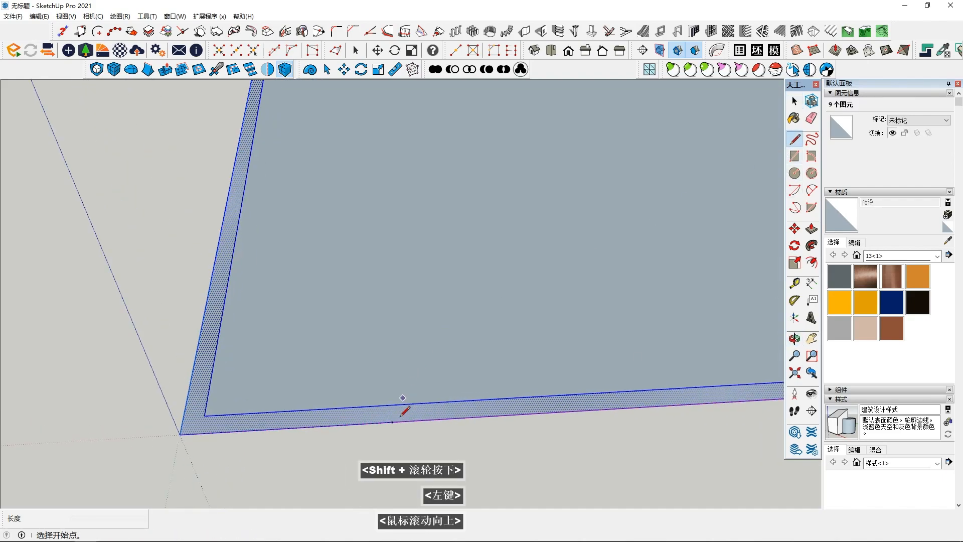
{"action": "left_click", "coordinate": [392, 422]}
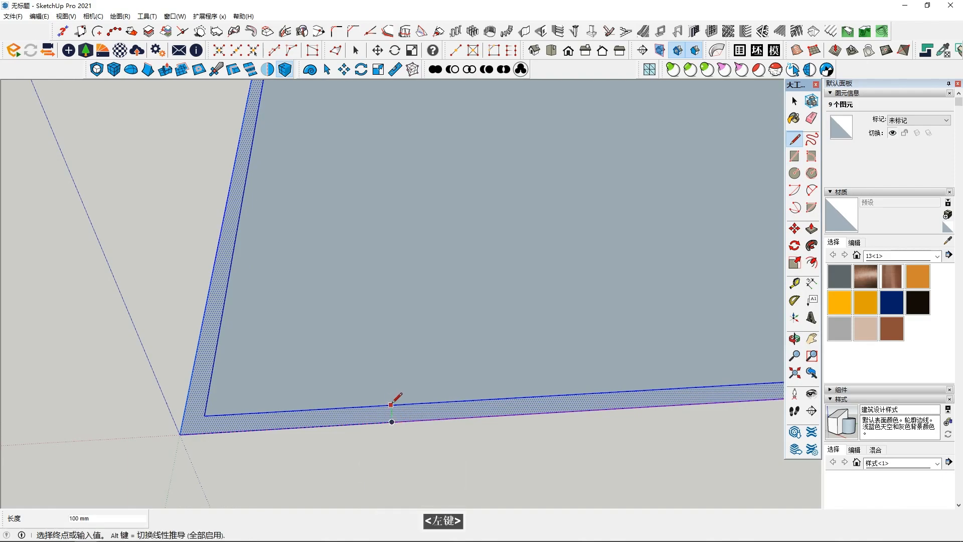
{"action": "left_click", "coordinate": [392, 405]}
{"action": "key", "text": "space"}
Mirror the dividing line about the midpoint of the floor's red-axis edge, keeping the original
{"action": "scroll", "coordinate": [432, 286], "scroll_direction": "down", "scroll_amount": 6}
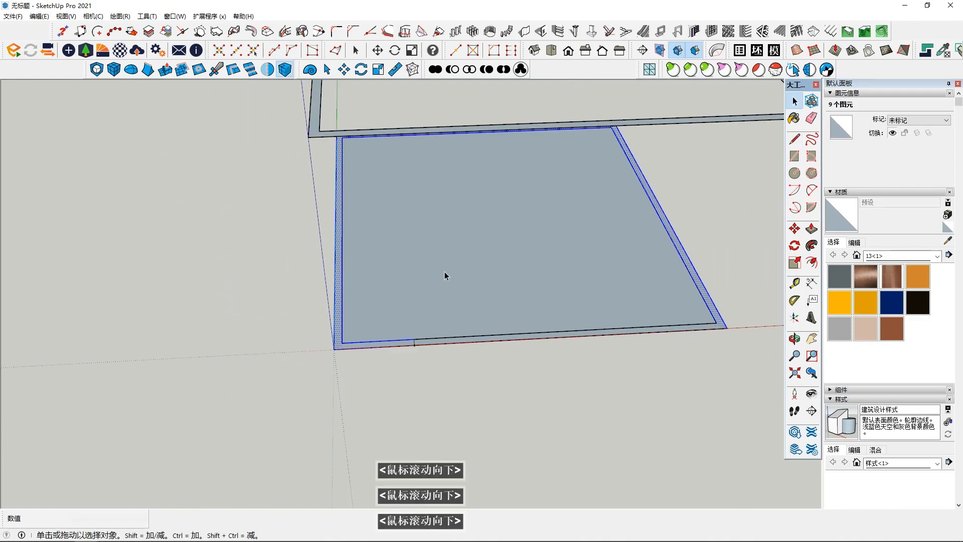
{"action": "middle_click_drag", "start_coordinate": [521, 120], "coordinate": [500, 156]}
{"action": "left_click", "coordinate": [568, 50]}
{"action": "middle_click_drag", "start_coordinate": [447, 370], "coordinate": [474, 414]}
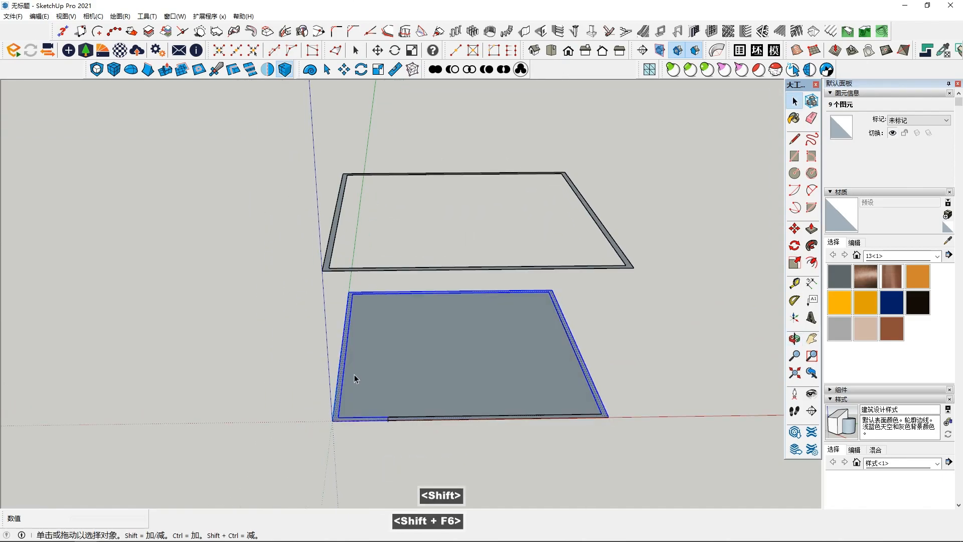
{"action": "scroll", "coordinate": [389, 425], "scroll_direction": "up", "scroll_amount": 5}
{"action": "left_click", "coordinate": [389, 430]}
{"action": "scroll", "coordinate": [391, 429], "scroll_direction": "up", "scroll_amount": 3}
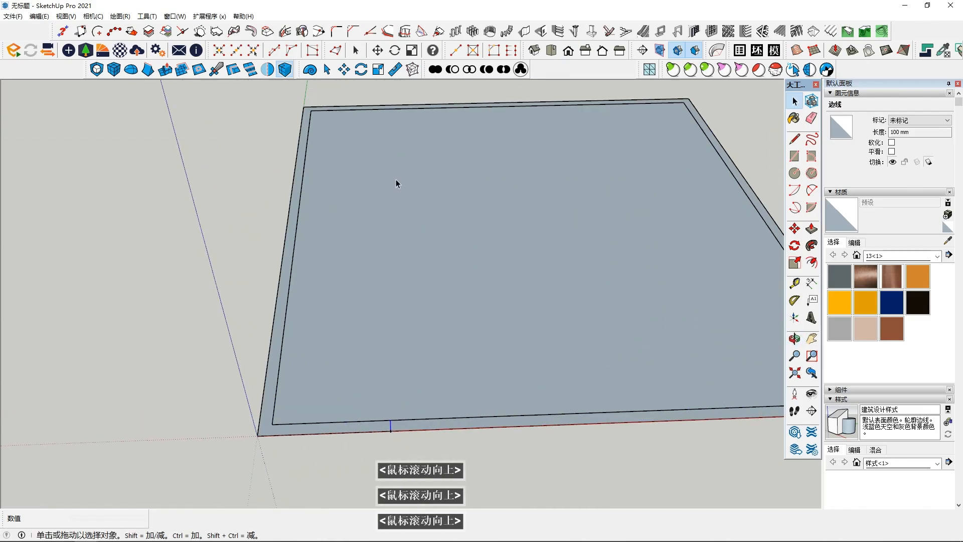
{"action": "left_click", "coordinate": [268, 70]}
{"action": "scroll", "coordinate": [398, 445], "scroll_direction": "down", "scroll_amount": 2}
{"action": "middle_click", "coordinate": [398, 445]}
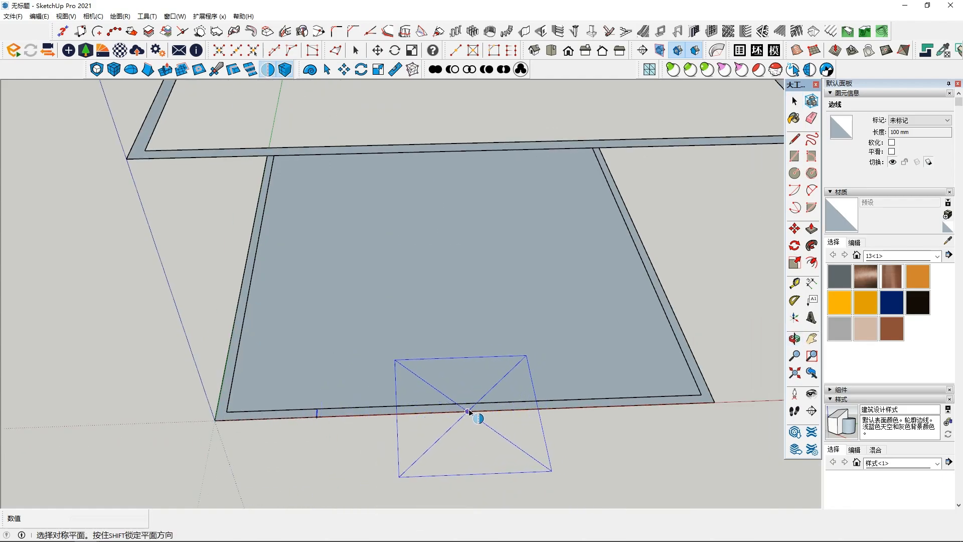
{"action": "key", "text": "space"}
{"action": "left_click", "coordinate": [469, 410]}
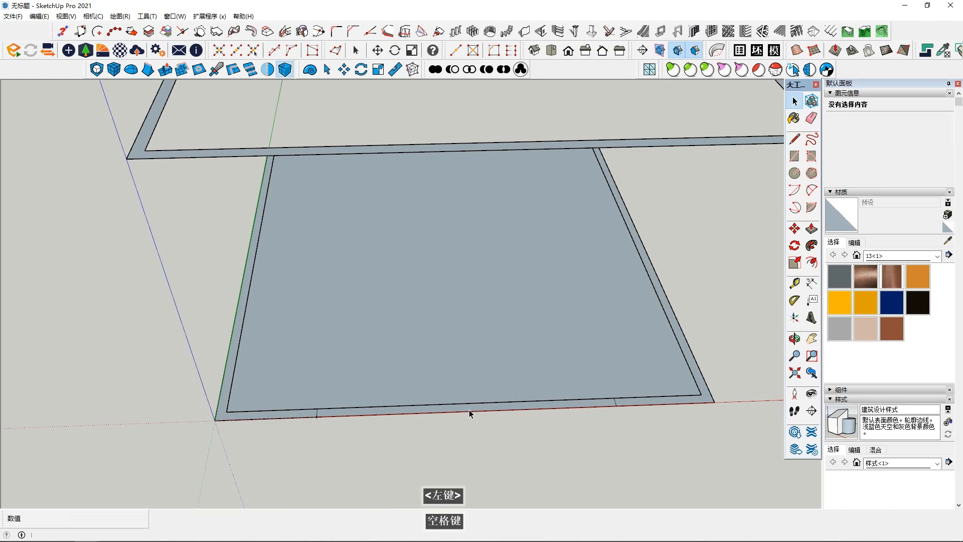
Mirror both dividing lines about the midpoint of the green-axis edge onto the ring's opposite strip, keeping the originals
{"action": "left_click", "coordinate": [622, 410], "text": "shift"}
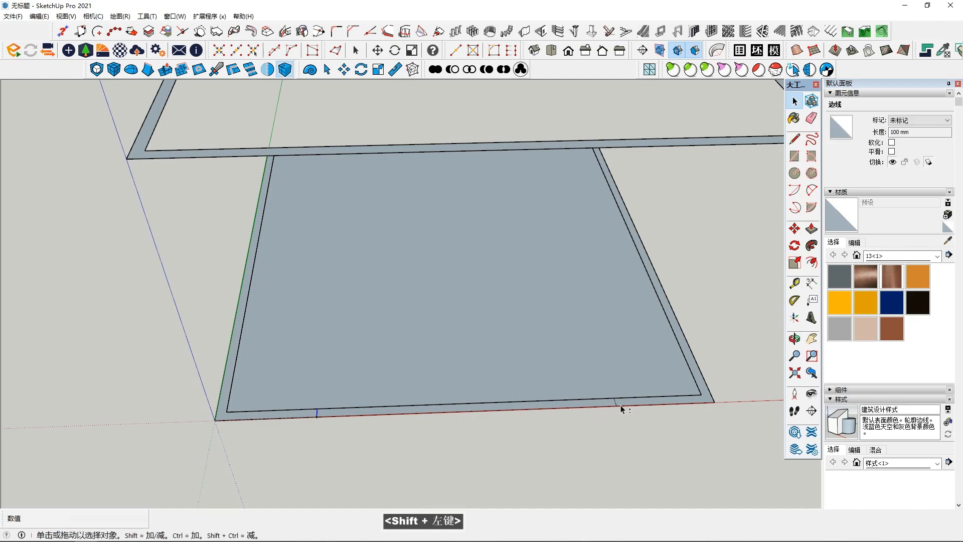
{"action": "left_click", "coordinate": [582, 412], "text": "shift"}
{"action": "scroll", "coordinate": [580, 413], "scroll_direction": "down", "scroll_amount": 3}
{"action": "middle_click_drag", "start_coordinate": [581, 413], "coordinate": [393, 131]}
{"action": "left_click", "coordinate": [266, 70]}
{"action": "middle_click_drag", "start_coordinate": [401, 331], "coordinate": [465, 457]}
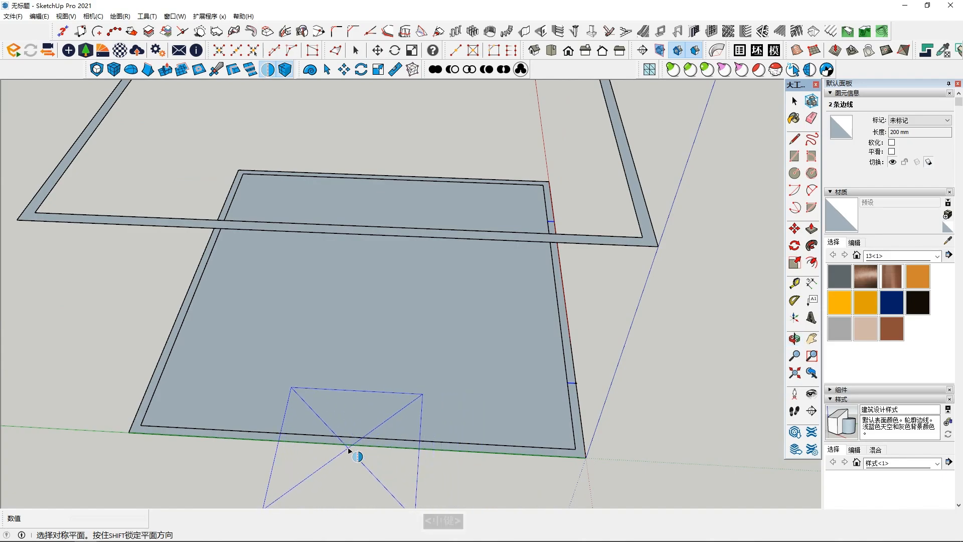
{"action": "key", "text": "Right"}
{"action": "key", "text": "space"}
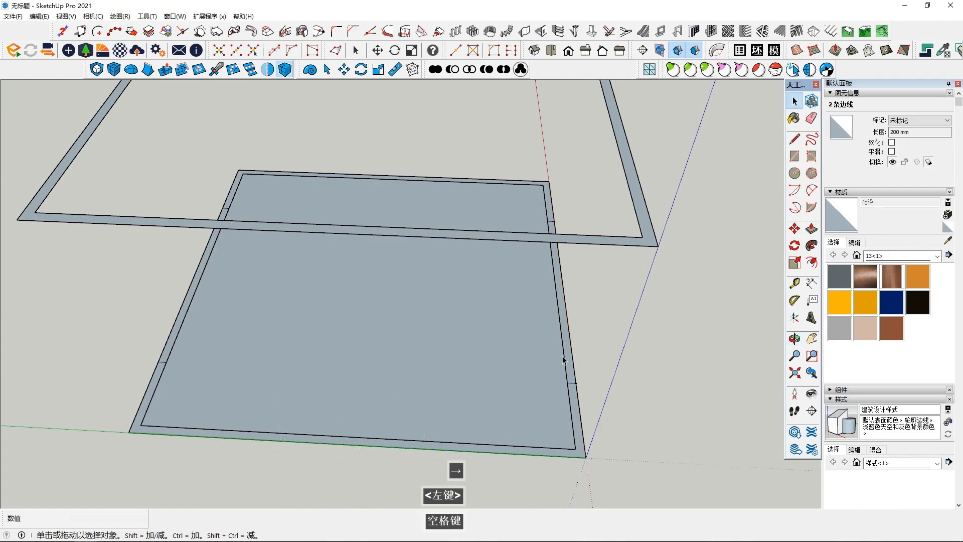
Select the ring faces beside the dividing lines on the red-axis strip to check how the lower ring is split
{"action": "middle_click_drag", "start_coordinate": [554, 378], "coordinate": [401, 360]}
{"action": "mouse_move", "coordinate": [348, 407]}
{"action": "middle_mouse_down"}
{"action": "mouse_move", "coordinate": [331, 421]}
{"action": "mouse_move", "coordinate": [354, 397]}
{"action": "mouse_move", "coordinate": [323, 398]}
{"action": "mouse_move", "coordinate": [348, 417]}
{"action": "middle_mouse_up"}
{"action": "scroll", "coordinate": [372, 405], "scroll_direction": "up", "scroll_amount": 4}
{"action": "scroll", "coordinate": [280, 373], "scroll_direction": "up", "scroll_amount": 2}
{"action": "scroll", "coordinate": [290, 372], "scroll_direction": "up", "scroll_amount": 2}
{"action": "middle_click_drag", "start_coordinate": [294, 386], "coordinate": [262, 396]}
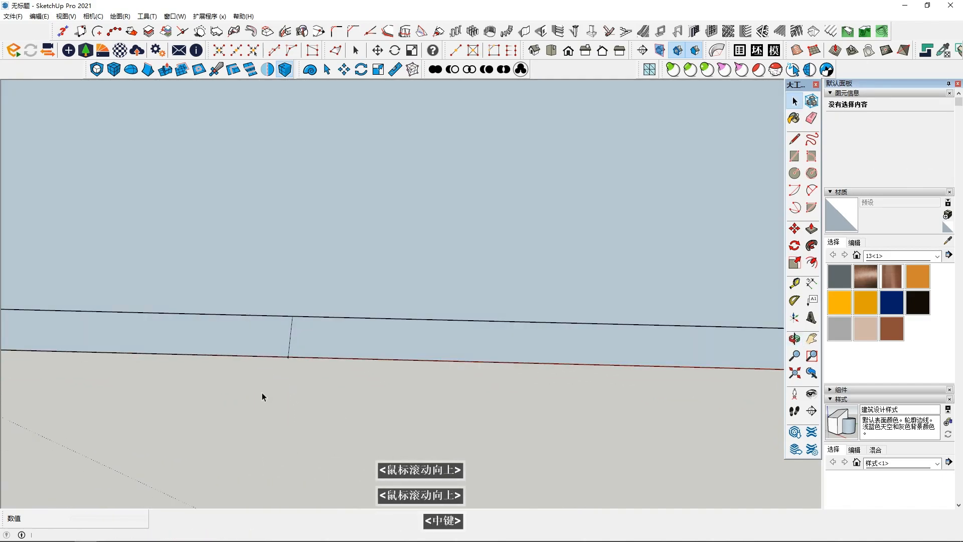
{"action": "left_click", "coordinate": [288, 358]}
{"action": "left_click", "coordinate": [273, 350]}
{"action": "scroll", "coordinate": [271, 349], "scroll_direction": "down", "scroll_amount": 4}
{"action": "middle_click_drag", "start_coordinate": [258, 350], "coordinate": [296, 366]}
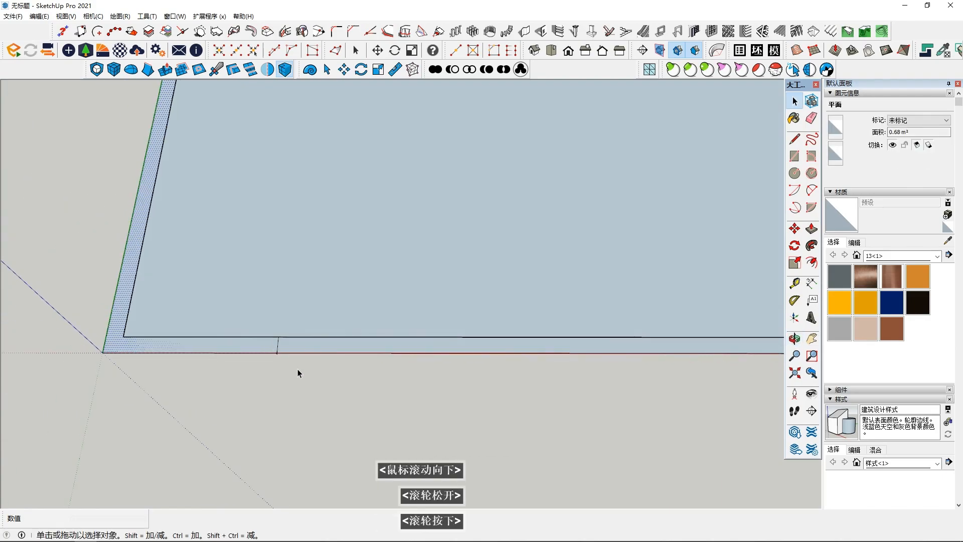
{"action": "scroll", "coordinate": [301, 371], "scroll_direction": "down", "scroll_amount": 5}
{"action": "scroll", "coordinate": [577, 360], "scroll_direction": "up", "scroll_amount": 2}
{"action": "middle_click", "coordinate": [577, 360]}
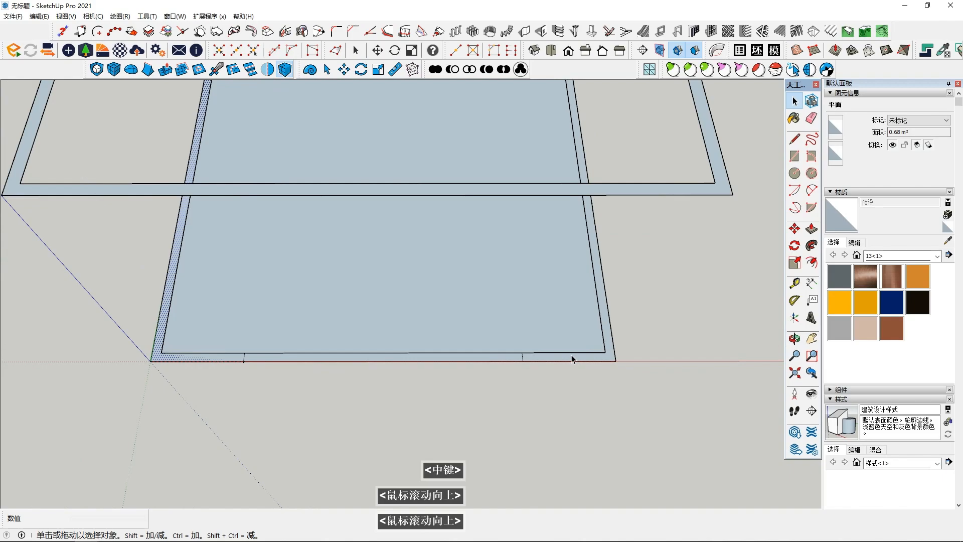
{"action": "scroll", "coordinate": [572, 358], "scroll_direction": "up", "scroll_amount": 3}
{"action": "key", "text": "space"}
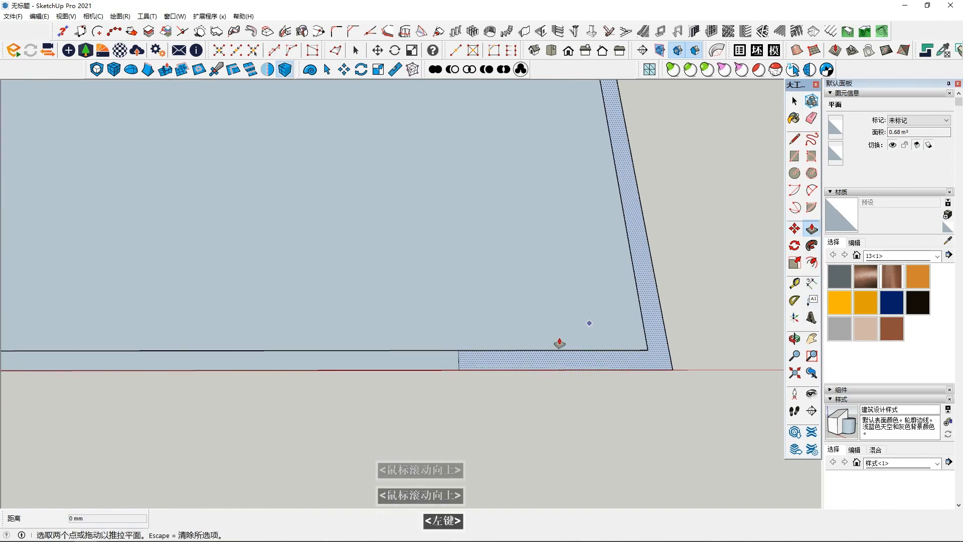
Try to raise the lower ring's U-shaped section along the green axis by about 69 mm, and undo it
{"action": "scroll", "coordinate": [409, 374], "scroll_direction": "down", "scroll_amount": 4}
{"action": "middle_click_drag", "start_coordinate": [336, 415], "coordinate": [446, 354], "text": "shift"}
{"action": "scroll", "coordinate": [474, 420], "scroll_direction": "up", "scroll_amount": 2}
{"action": "scroll", "coordinate": [455, 421], "scroll_direction": "down", "scroll_amount": 1}
{"action": "left_click", "coordinate": [808, 230]}
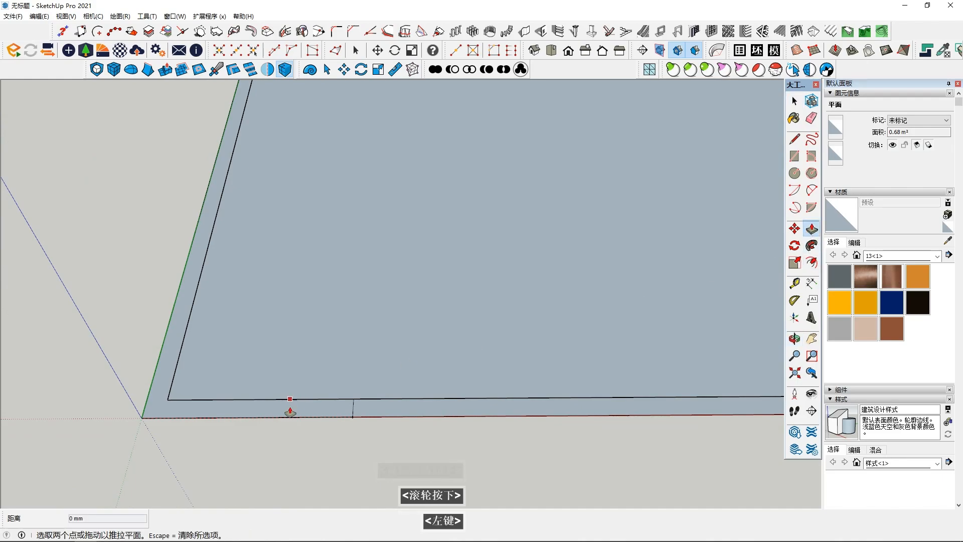
{"action": "middle_click_drag", "start_coordinate": [310, 400], "coordinate": [310, 372]}
{"action": "key", "text": "space"}
{"action": "left_click", "coordinate": [318, 415]}
{"action": "left_click", "coordinate": [811, 229]}
{"action": "left_click_drag", "start_coordinate": [296, 420], "coordinate": [299, 405]}
{"action": "middle_click_drag", "start_coordinate": [299, 404], "coordinate": [153, 432], "text": "shift"}
{"action": "scroll", "coordinate": [276, 424], "scroll_direction": "down", "scroll_amount": 3}
{"action": "mouse_move", "coordinate": [417, 425]}
{"action": "middle_mouse_down"}
{"action": "mouse_move", "coordinate": [416, 389]}
{"action": "mouse_move", "coordinate": [423, 413]}
{"action": "middle_mouse_up"}
{"action": "key", "text": "shift+F6"}
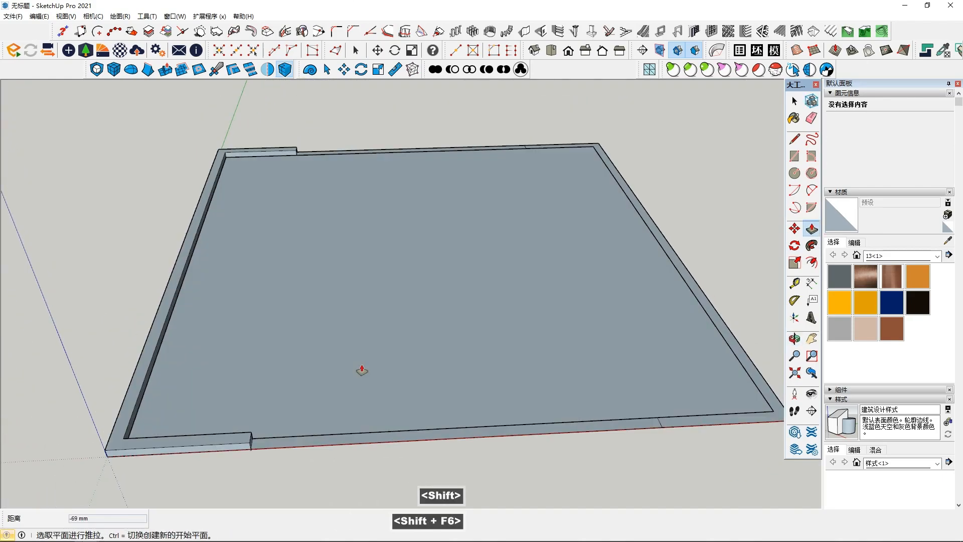
{"action": "mouse_move", "coordinate": [361, 371]}
{"action": "middle_mouse_down"}
{"action": "mouse_move", "coordinate": [340, 406]}
{"action": "mouse_move", "coordinate": [361, 378]}
{"action": "middle_mouse_up"}
{"action": "key", "text": "ctrl+z"}
{"action": "middle_click", "coordinate": [338, 415]}
{"action": "key", "text": "space"}
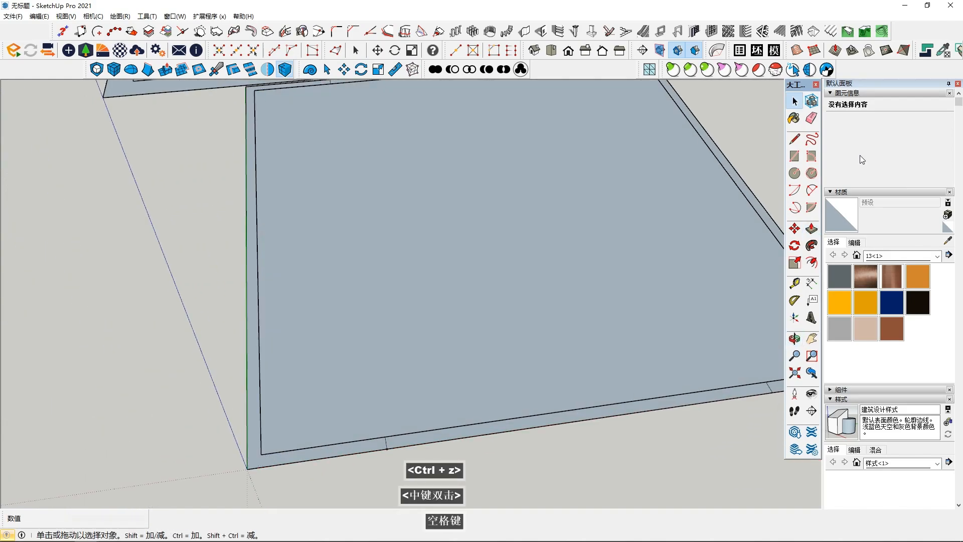
Draw a square in the lower ring's origin corner, from the inner corner point to the outer corner point
{"action": "left_click", "coordinate": [795, 156]}
{"action": "middle_click_drag", "start_coordinate": [422, 273], "coordinate": [361, 390], "text": "shift"}
{"action": "scroll", "coordinate": [360, 390], "scroll_direction": "up", "scroll_amount": 2}
{"action": "left_click", "coordinate": [358, 358]}
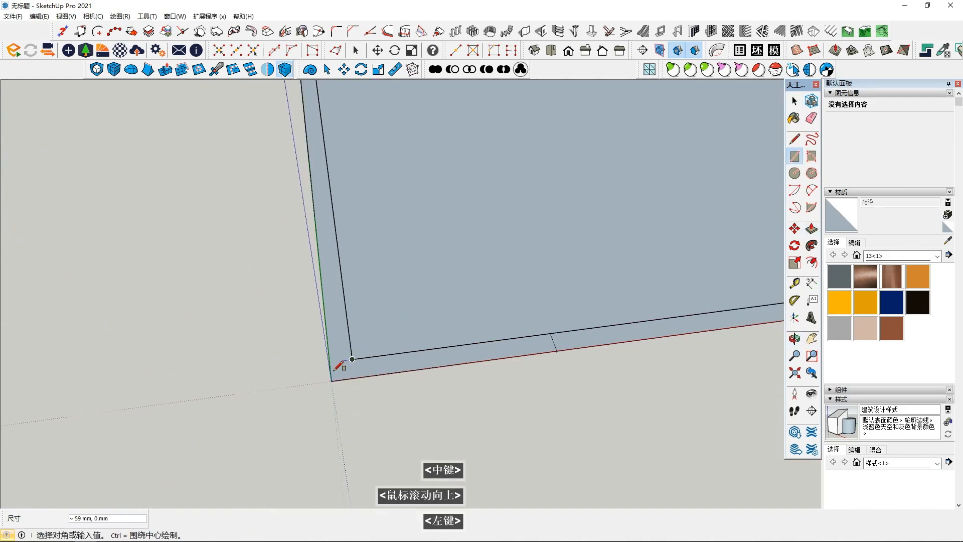
{"action": "scroll", "coordinate": [332, 387], "scroll_direction": "up", "scroll_amount": 1}
{"action": "left_click", "coordinate": [333, 377]}
{"action": "key", "text": "space"}
{"action": "scroll", "coordinate": [503, 351], "scroll_direction": "down", "scroll_amount": 3}
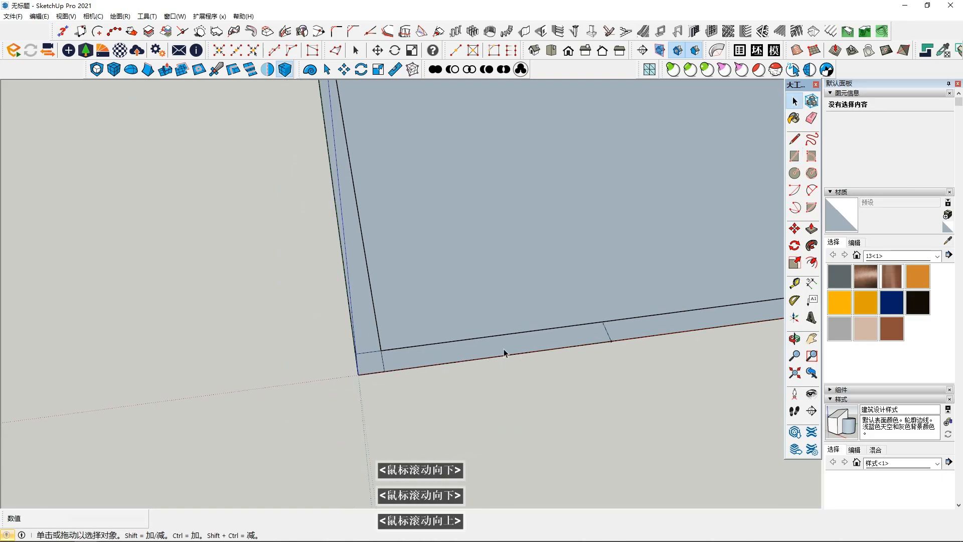
Try to Push/Pull the red-axis strip section between the corner square and the first dividing line, and undo it
{"action": "left_click", "coordinate": [504, 350]}
{"action": "middle_click_drag", "start_coordinate": [504, 350], "coordinate": [496, 372]}
{"action": "scroll", "coordinate": [495, 371], "scroll_direction": "down", "scroll_amount": 4}
{"action": "middle_click", "coordinate": [493, 365]}
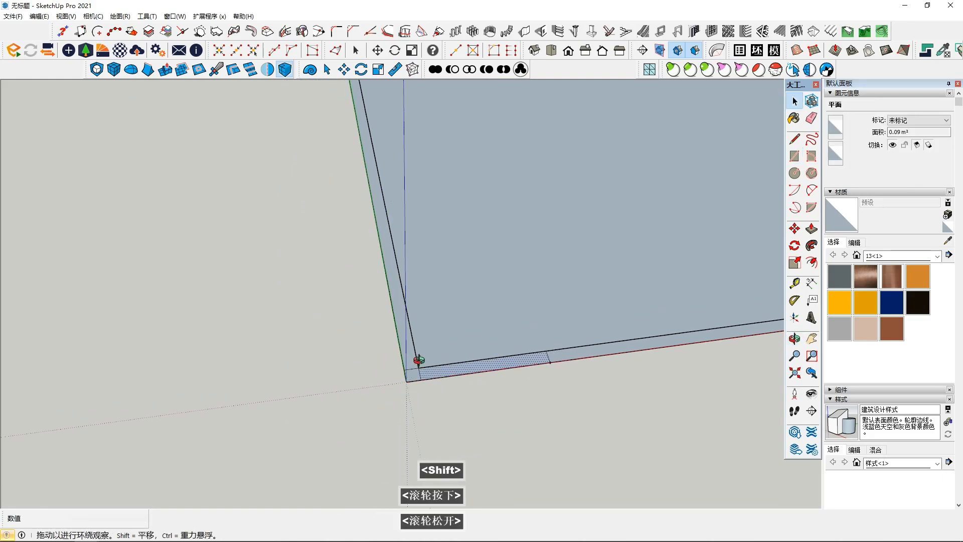
{"action": "scroll", "coordinate": [466, 358], "scroll_direction": "down", "scroll_amount": 2}
{"action": "scroll", "coordinate": [475, 348], "scroll_direction": "up", "scroll_amount": 1}
{"action": "scroll", "coordinate": [469, 324], "scroll_direction": "down", "scroll_amount": 3}
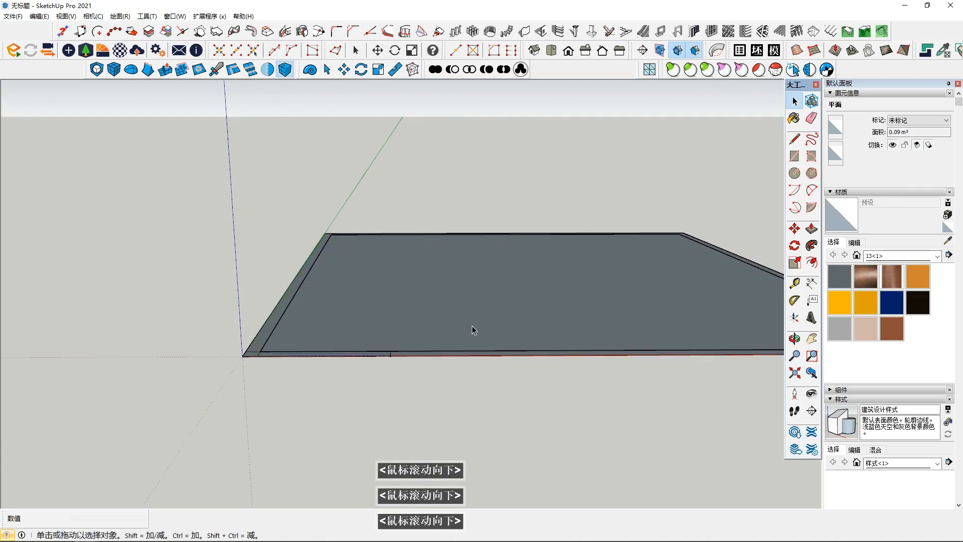
{"action": "key", "text": "ctrl+s"}
{"action": "middle_click_drag", "start_coordinate": [440, 330], "coordinate": [386, 440]}
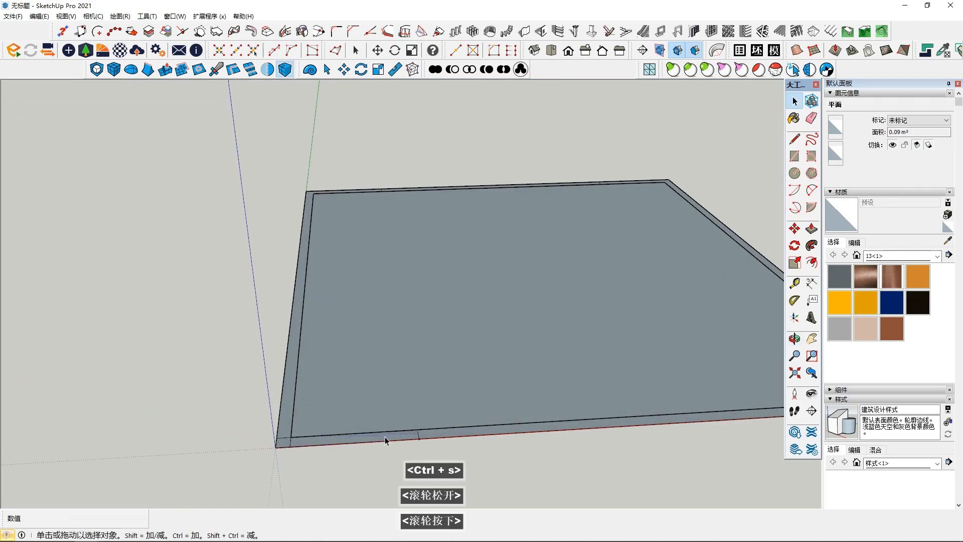
{"action": "key", "text": "p"}
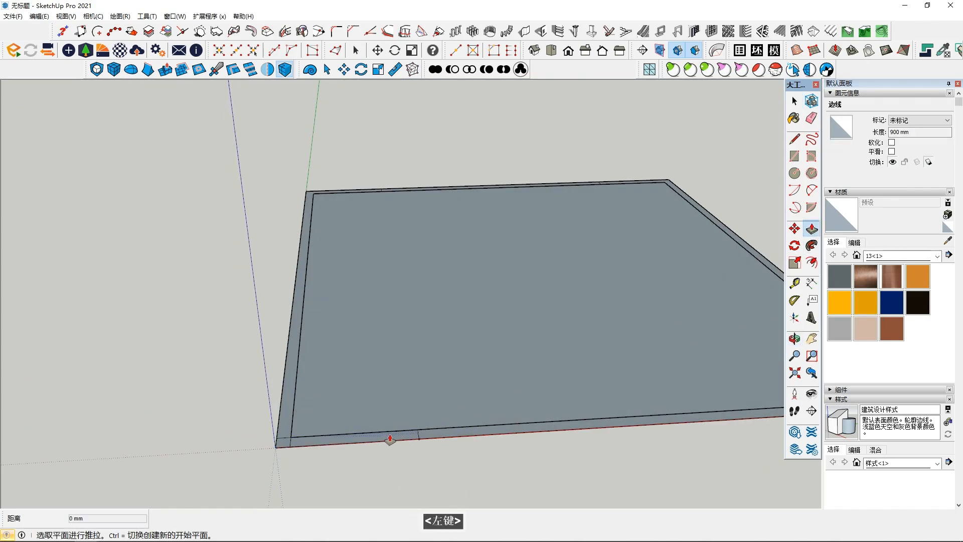
{"action": "scroll", "coordinate": [345, 472], "scroll_direction": "down", "scroll_amount": 3}
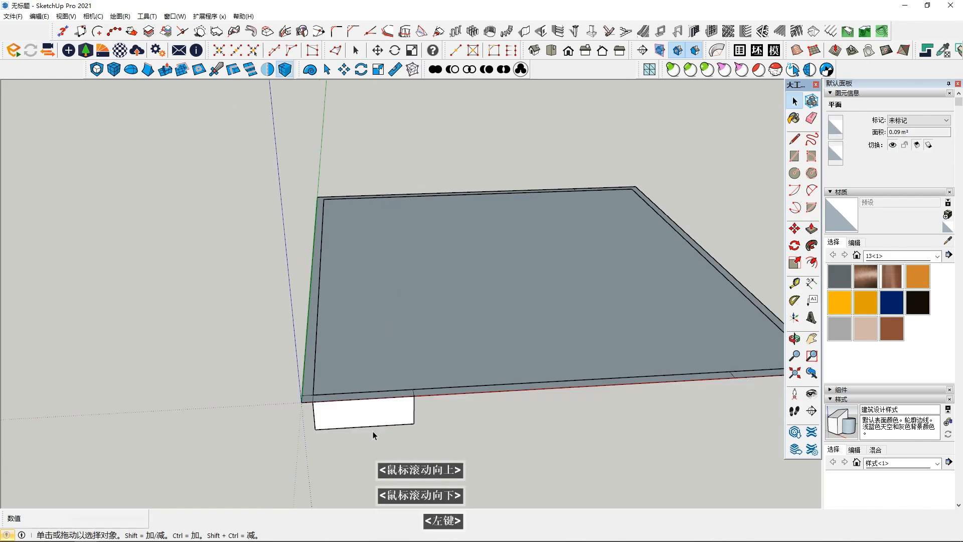
{"action": "left_click", "coordinate": [373, 433]}
{"action": "middle_click_drag", "start_coordinate": [379, 401], "coordinate": [391, 411]}
{"action": "key", "text": "ctrl+z"}
Try to extrude the strip section beside the corner square up to the upper ring, and undo the extrusion
{"action": "scroll", "coordinate": [391, 411], "scroll_direction": "up", "scroll_amount": 3}
{"action": "left_click", "coordinate": [372, 417]}
{"action": "key", "text": "p"}
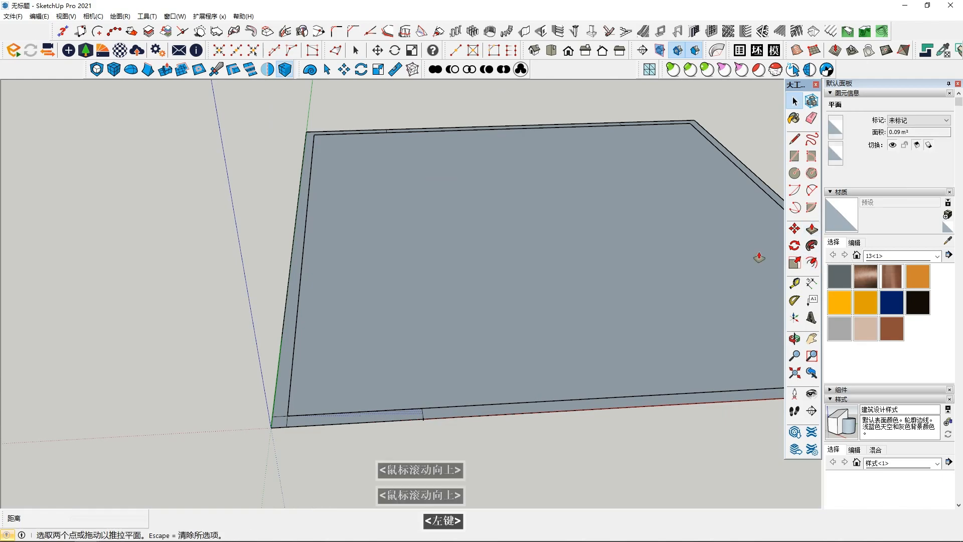
{"action": "scroll", "coordinate": [386, 293], "scroll_direction": "down", "scroll_amount": 3}
{"action": "scroll", "coordinate": [372, 254], "scroll_direction": "down", "scroll_amount": 1}
{"action": "middle_click_drag", "start_coordinate": [412, 333], "coordinate": [436, 301]}
{"action": "middle_click_drag", "start_coordinate": [431, 261], "coordinate": [425, 441], "text": "shift"}
{"action": "middle_click_drag", "start_coordinate": [419, 195], "coordinate": [438, 381], "text": "shift"}
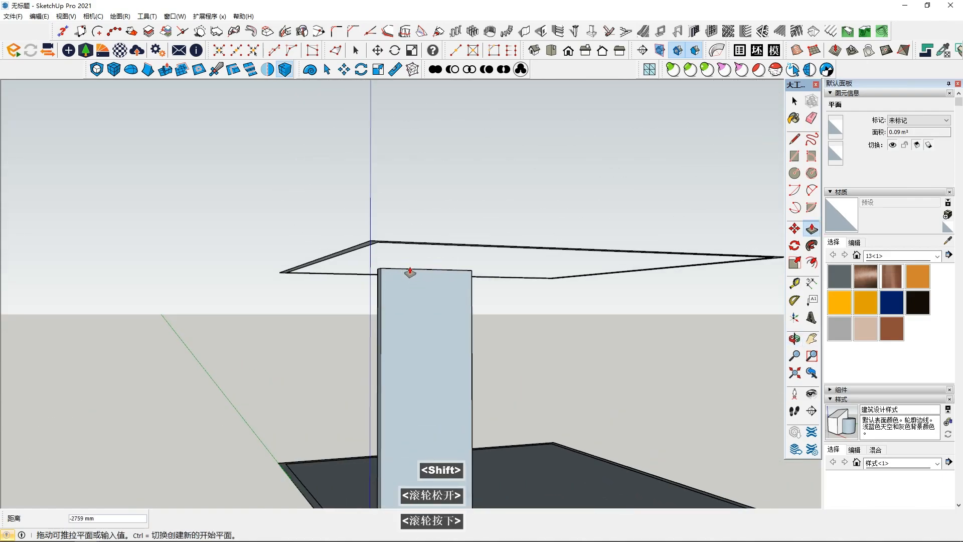
{"action": "middle_click_drag", "start_coordinate": [393, 295], "coordinate": [464, 296]}
{"action": "key", "text": "space"}
{"action": "triple_click", "coordinate": [397, 373]}
{"action": "middle_click_drag", "start_coordinate": [390, 359], "coordinate": [434, 311]}
{"action": "scroll", "coordinate": [404, 318], "scroll_direction": "down", "scroll_amount": 2}
{"action": "double_click", "coordinate": [331, 361]}
{"action": "key", "text": "ctrl+z"}
Group the upper ring's face and edges
{"action": "double_click", "coordinate": [469, 214]}
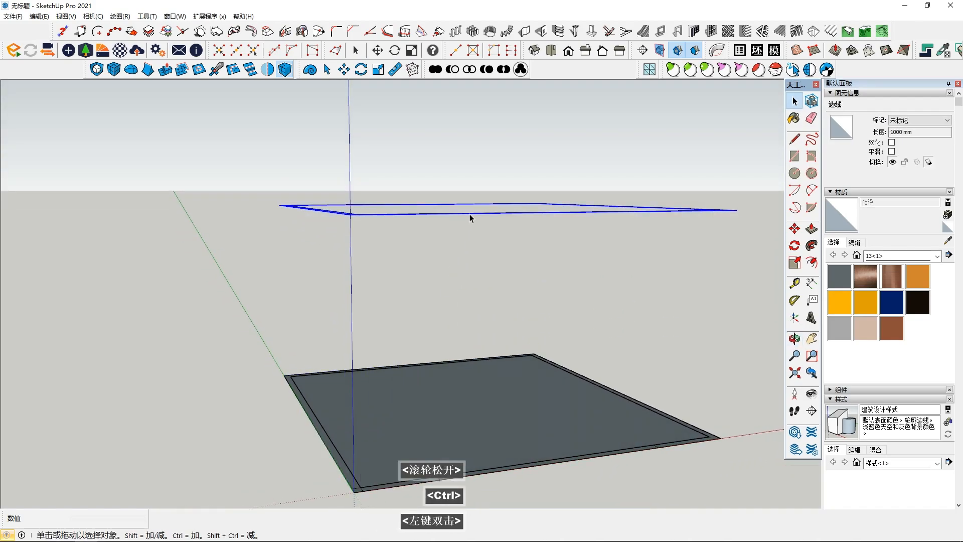
{"action": "right_click", "coordinate": [470, 214]}
{"action": "left_click", "coordinate": [513, 301]}
Make the origin corner square, face and edges, into a component with the default settings
{"action": "middle_click_drag", "start_coordinate": [406, 382], "coordinate": [322, 359], "text": "shift"}
{"action": "left_click", "coordinate": [323, 359]}
{"action": "scroll", "coordinate": [345, 356], "scroll_direction": "up", "scroll_amount": 2}
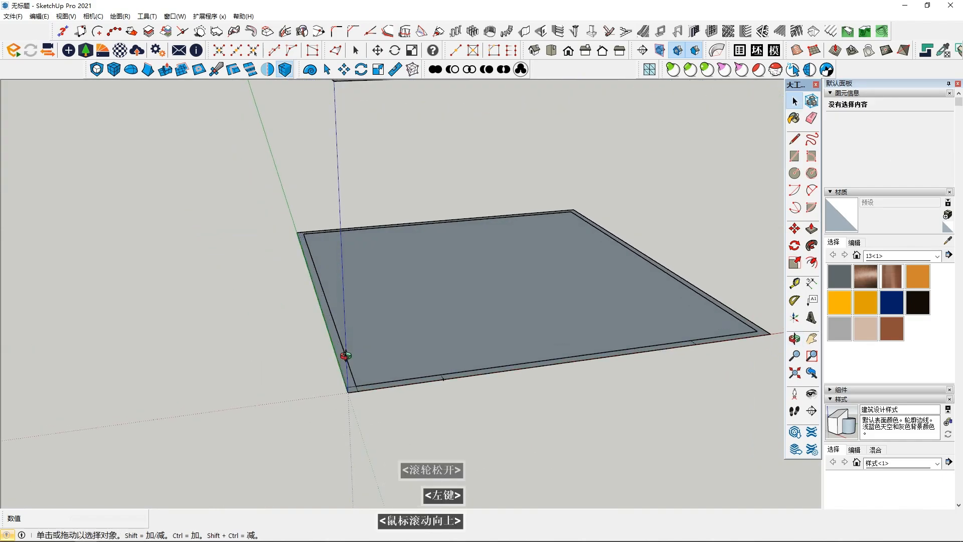
{"action": "scroll", "coordinate": [356, 381], "scroll_direction": "up", "scroll_amount": 2}
{"action": "left_click", "coordinate": [383, 415]}
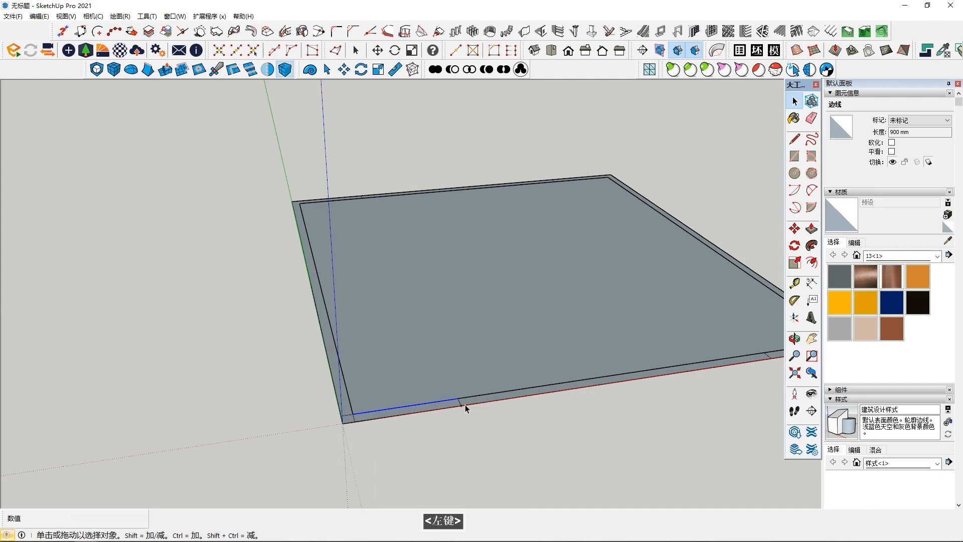
{"action": "left_click", "coordinate": [435, 410]}
{"action": "scroll", "coordinate": [351, 458], "scroll_direction": "up", "scroll_amount": 2}
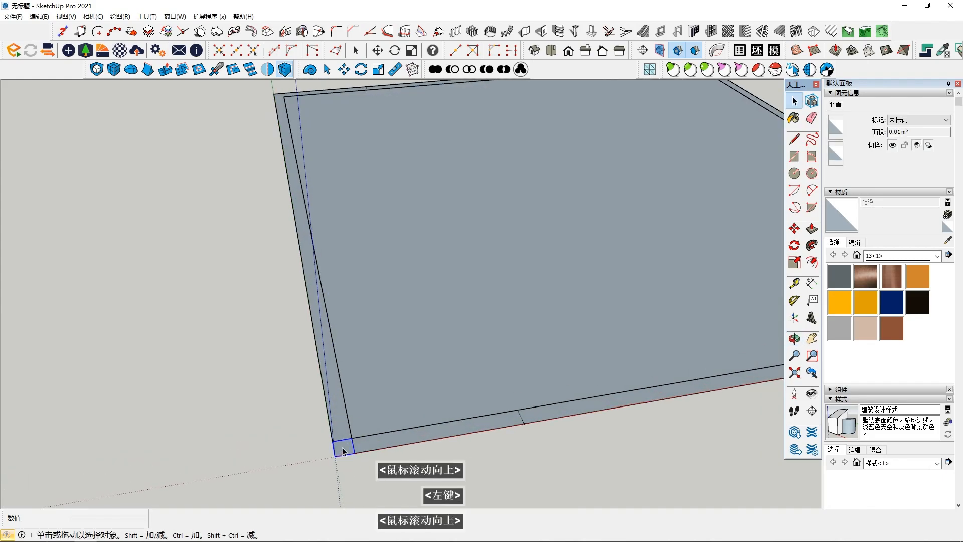
{"action": "right_click", "coordinate": [342, 447]}
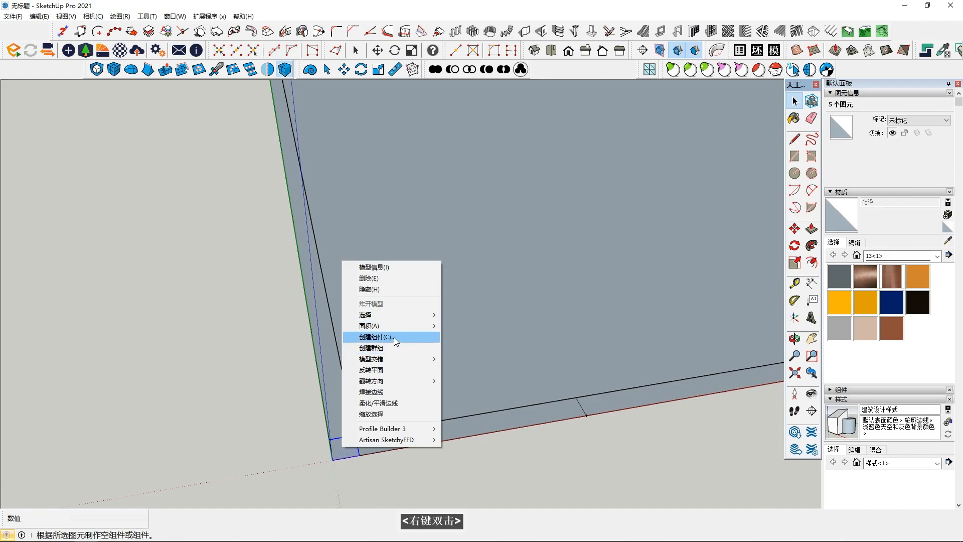
{"action": "left_click", "coordinate": [465, 436]}
{"action": "key", "text": "g"}
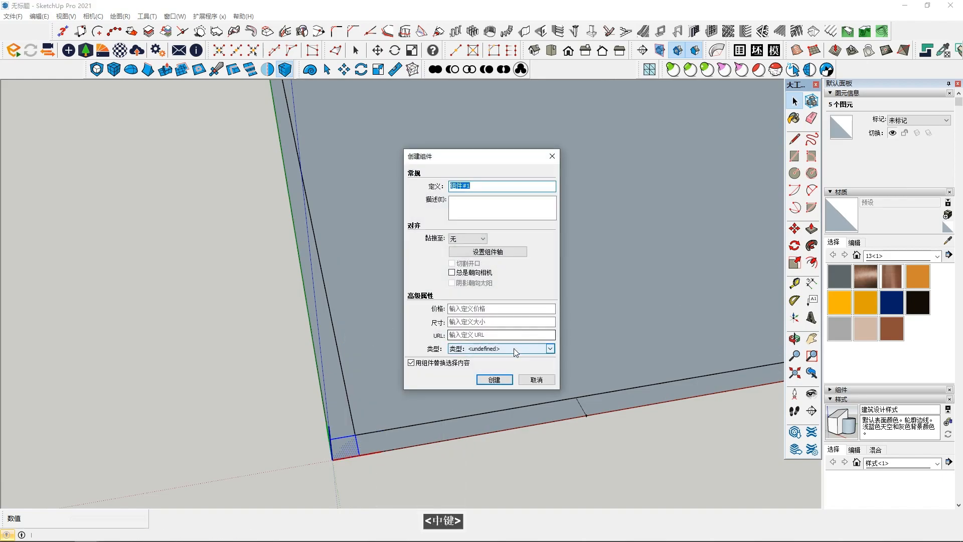
{"action": "left_click", "coordinate": [494, 380]}
{"action": "middle_click_drag", "start_coordinate": [502, 386], "coordinate": [483, 387]}
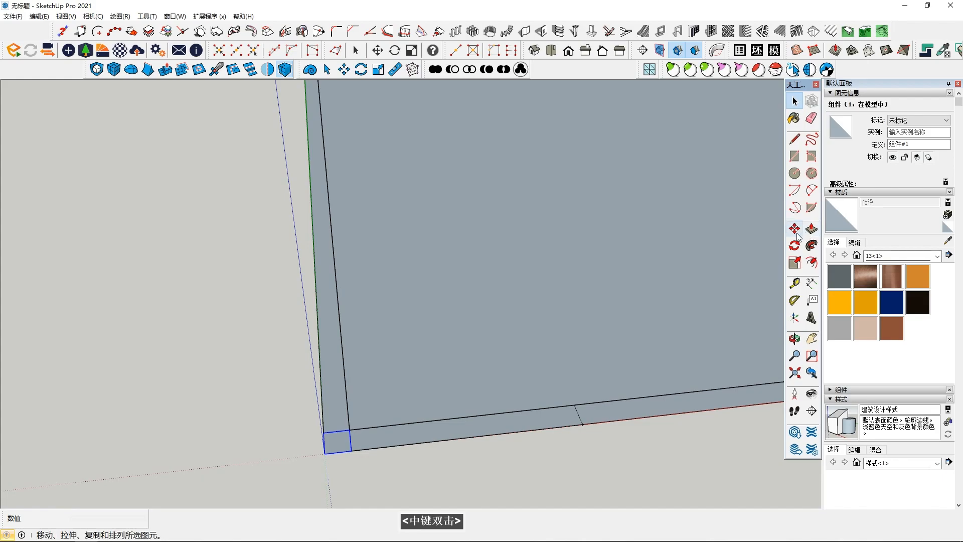
Copy the corner square component 1000 mm along the red axis onto the lower ring's strip at the dividing line
{"action": "left_click", "coordinate": [795, 231]}
{"action": "left_click", "coordinate": [324, 432], "text": "ctrl"}
{"action": "middle_click_drag", "start_coordinate": [548, 407], "coordinate": [465, 413], "text": "shift"}
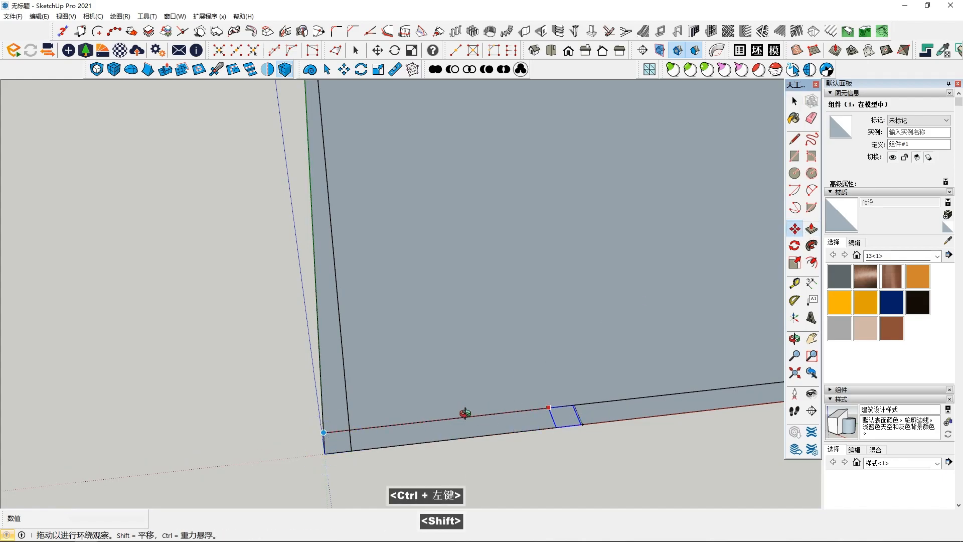
{"action": "scroll", "coordinate": [578, 423], "scroll_direction": "down", "scroll_amount": 3}
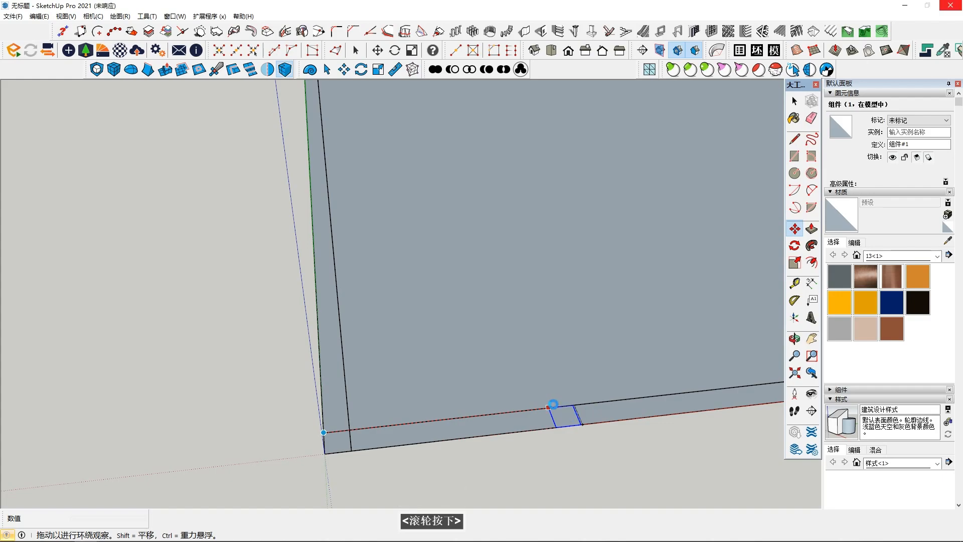
{"action": "mouse_move", "coordinate": [555, 407]}
{"action": "middle_mouse_down"}
{"action": "mouse_move", "coordinate": [616, 436]}
{"action": "mouse_move", "coordinate": [587, 439]}
{"action": "middle_mouse_up"}
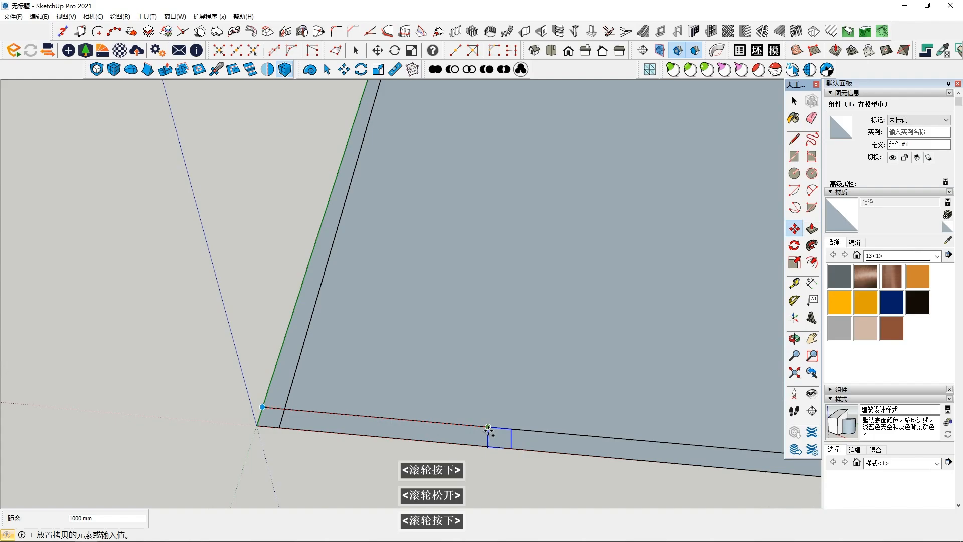
{"action": "left_click", "coordinate": [488, 430]}
{"action": "key", "text": "space"}
Try to extrude the square component upward by about 518 mm inside the component, and cancel it
{"action": "middle_click_drag", "start_coordinate": [387, 442], "coordinate": [447, 434]}
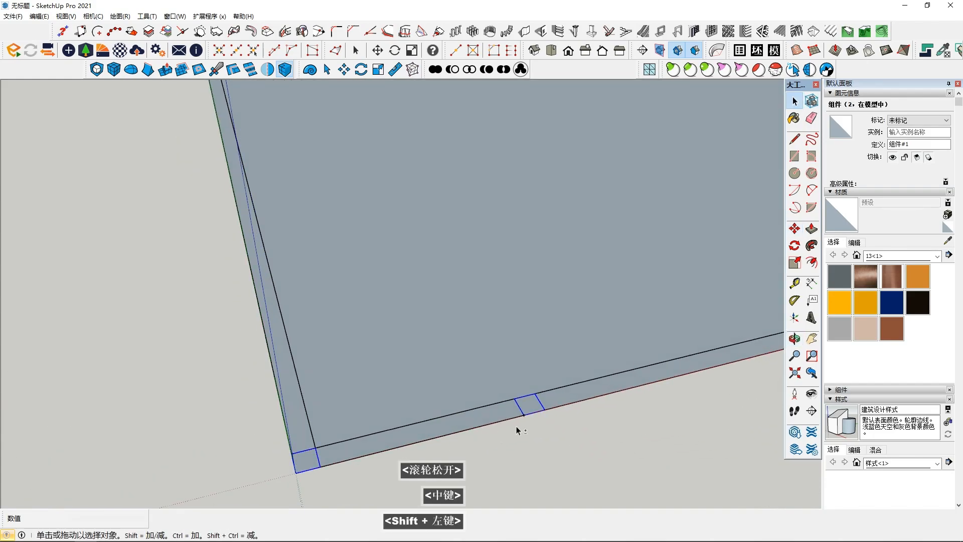
{"action": "left_click", "coordinate": [535, 404], "text": "shift"}
{"action": "scroll", "coordinate": [535, 407], "scroll_direction": "down", "scroll_amount": 2}
{"action": "middle_click_drag", "start_coordinate": [532, 417], "coordinate": [462, 354]}
{"action": "scroll", "coordinate": [516, 445], "scroll_direction": "down", "scroll_amount": 1, "text": "shift"}
{"action": "scroll", "coordinate": [446, 399], "scroll_direction": "up", "scroll_amount": 2}
{"action": "double_click", "coordinate": [466, 367]}
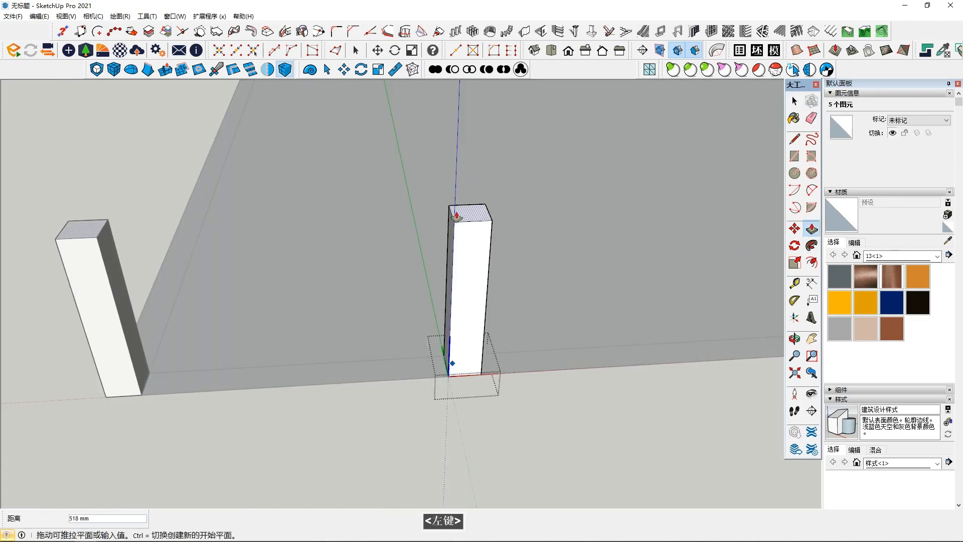
{"action": "key", "text": "Escape"}
{"action": "key", "text": "c"}
{"action": "left_click", "coordinate": [269, 457]}
{"action": "key", "text": "space"}
{"action": "key", "text": "Escape"}
Mirror both square components about the midpoint of the floor's red-axis edge, keeping the originals
{"action": "middle_click_drag", "start_coordinate": [347, 432], "coordinate": [389, 437]}
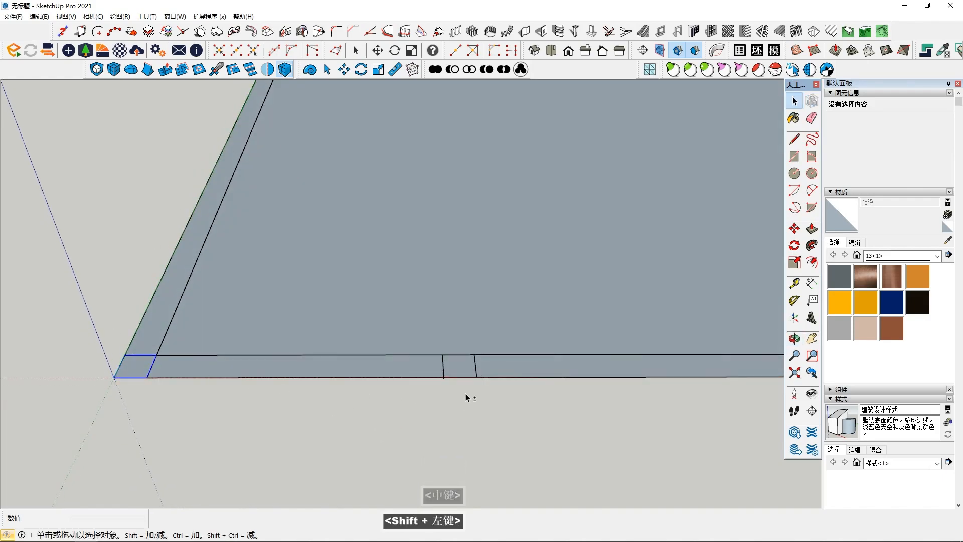
{"action": "left_click", "coordinate": [463, 377], "text": "shift"}
{"action": "mouse_move", "coordinate": [462, 376]}
{"action": "middle_mouse_down"}
{"action": "mouse_move", "coordinate": [471, 376]}
{"action": "mouse_move", "coordinate": [451, 390]}
{"action": "middle_mouse_up"}
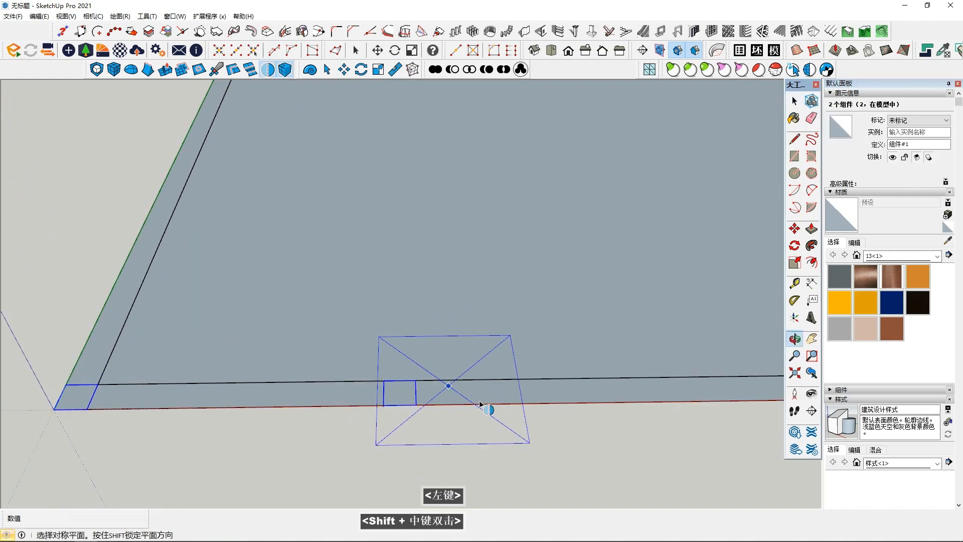
{"action": "scroll", "coordinate": [453, 352], "scroll_direction": "down", "scroll_amount": 1, "text": "shift"}
{"action": "middle_click_drag", "start_coordinate": [574, 402], "coordinate": [470, 341], "text": "shift"}
{"action": "scroll", "coordinate": [454, 353], "scroll_direction": "down", "scroll_amount": 1}
{"action": "scroll", "coordinate": [323, 404], "scroll_direction": "down", "scroll_amount": 2, "text": "shift"}
{"action": "middle_click_drag", "start_coordinate": [481, 341], "coordinate": [420, 404], "text": "shift"}
{"action": "scroll", "coordinate": [536, 402], "scroll_direction": "down", "scroll_amount": 3}
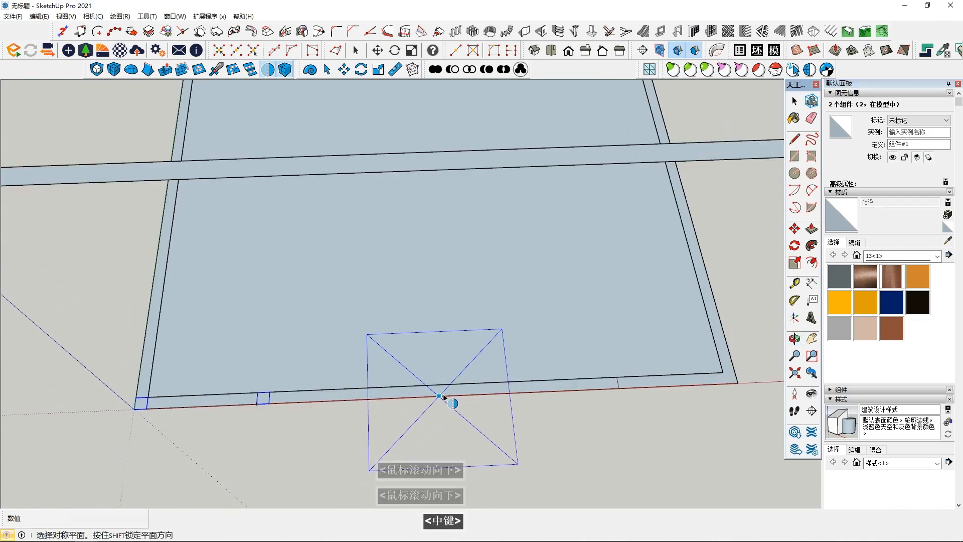
{"action": "left_click", "coordinate": [441, 394]}
{"action": "key", "text": "space"}
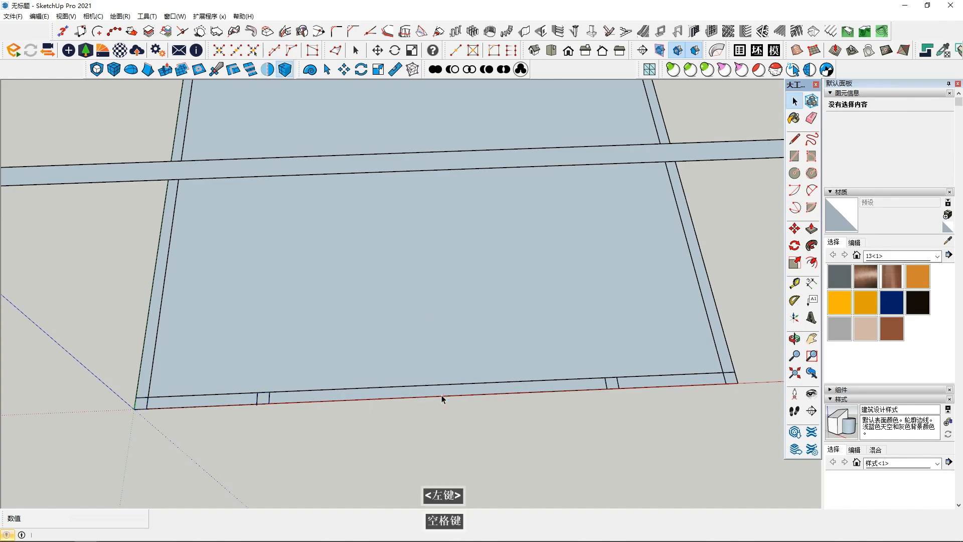
Mirror the red-axis edge strip with its square components about the midpoint of the floor's green-axis edge, keeping the originals
{"action": "left_click_drag", "start_coordinate": [75, 362], "coordinate": [722, 486]}
{"action": "middle_click_drag", "start_coordinate": [722, 486], "coordinate": [601, 328]}
{"action": "scroll", "coordinate": [594, 381], "scroll_direction": "down", "scroll_amount": 3}
{"action": "middle_click_drag", "start_coordinate": [591, 409], "coordinate": [531, 436]}
{"action": "left_click", "coordinate": [523, 422]}
{"action": "middle_click_drag", "start_coordinate": [531, 436], "coordinate": [530, 366], "text": "shift"}
{"action": "scroll", "coordinate": [519, 401], "scroll_direction": "up", "scroll_amount": 1}
{"action": "middle_click_drag", "start_coordinate": [519, 402], "coordinate": [548, 227]}
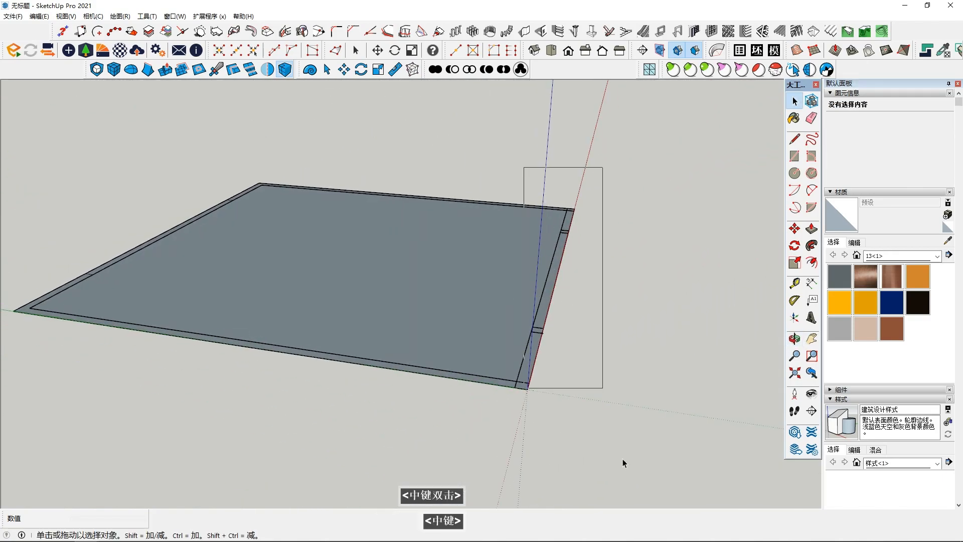
{"action": "left_click_drag", "start_coordinate": [617, 438], "coordinate": [635, 504]}
{"action": "mouse_move", "coordinate": [592, 236]}
{"action": "middle_mouse_down"}
{"action": "mouse_move", "coordinate": [651, 203]}
{"action": "mouse_move", "coordinate": [592, 226]}
{"action": "middle_mouse_up"}
{"action": "left_click_drag", "start_coordinate": [494, 145], "coordinate": [656, 498]}
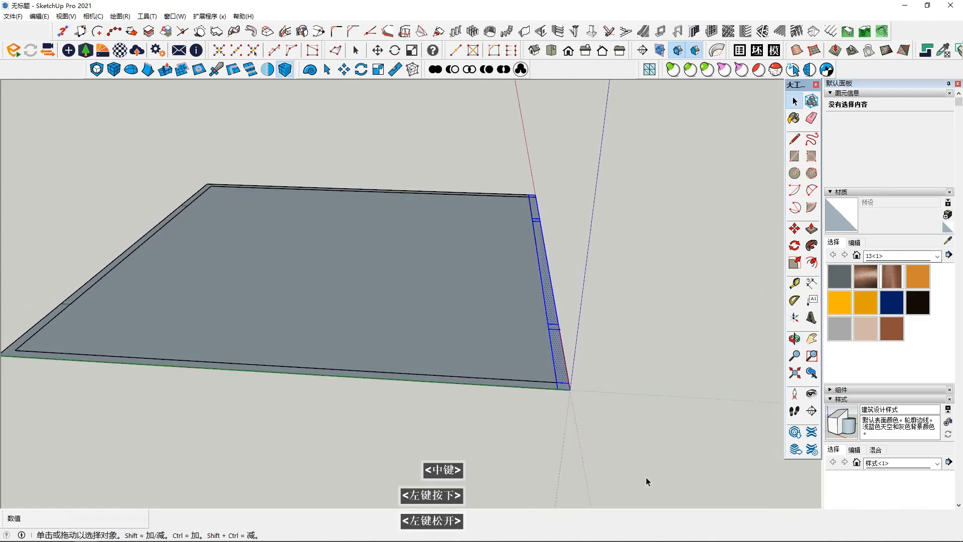
{"action": "middle_click_drag", "start_coordinate": [657, 498], "coordinate": [487, 330]}
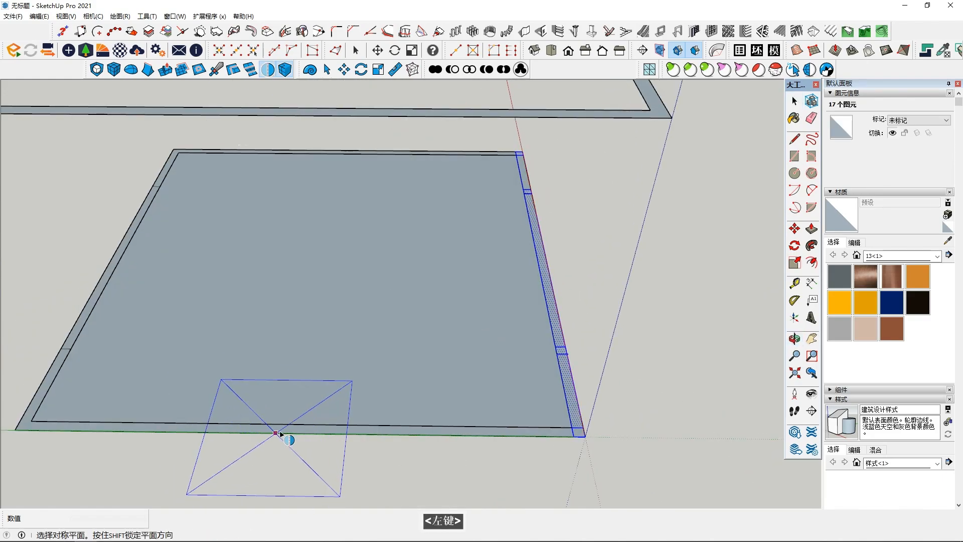
{"action": "key", "text": "space"}
Inside the origin corner square component, extrude the face 3000 mm up to the upper ring, and leave the component
{"action": "middle_click_drag", "start_coordinate": [299, 435], "coordinate": [321, 442]}
{"action": "scroll", "coordinate": [322, 442], "scroll_direction": "up", "scroll_amount": 2}
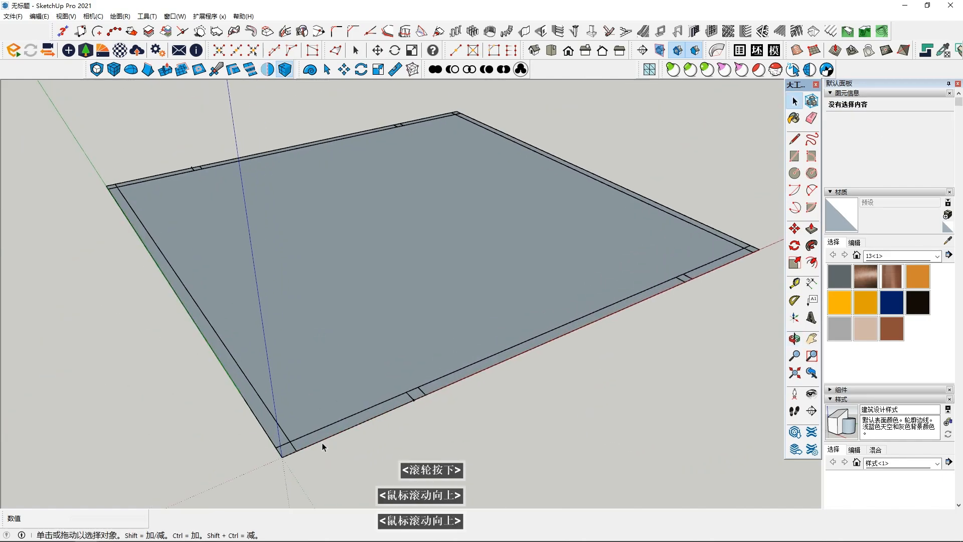
{"action": "double_click", "coordinate": [290, 451]}
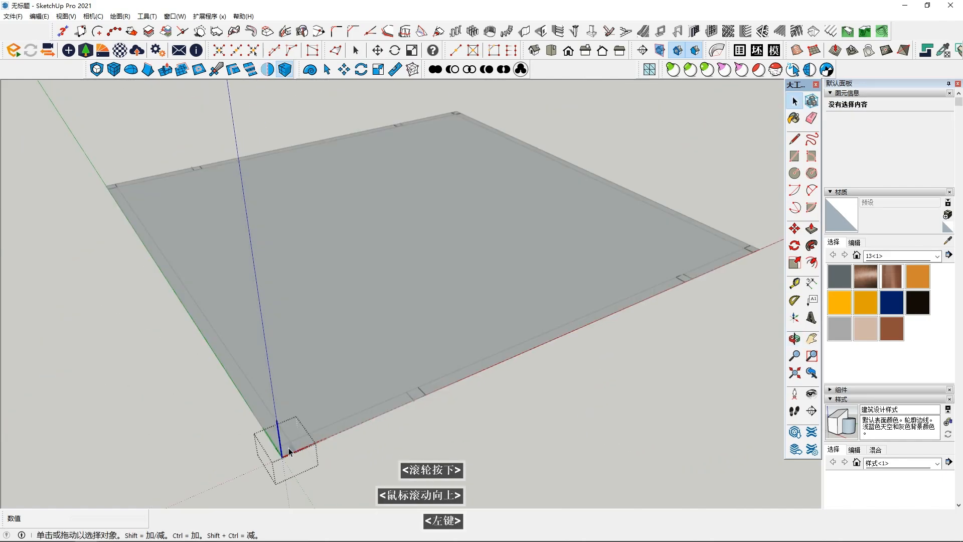
{"action": "left_click", "coordinate": [810, 230]}
{"action": "scroll", "coordinate": [271, 246], "scroll_direction": "down", "scroll_amount": 4}
{"action": "middle_click_drag", "start_coordinate": [271, 245], "coordinate": [298, 249]}
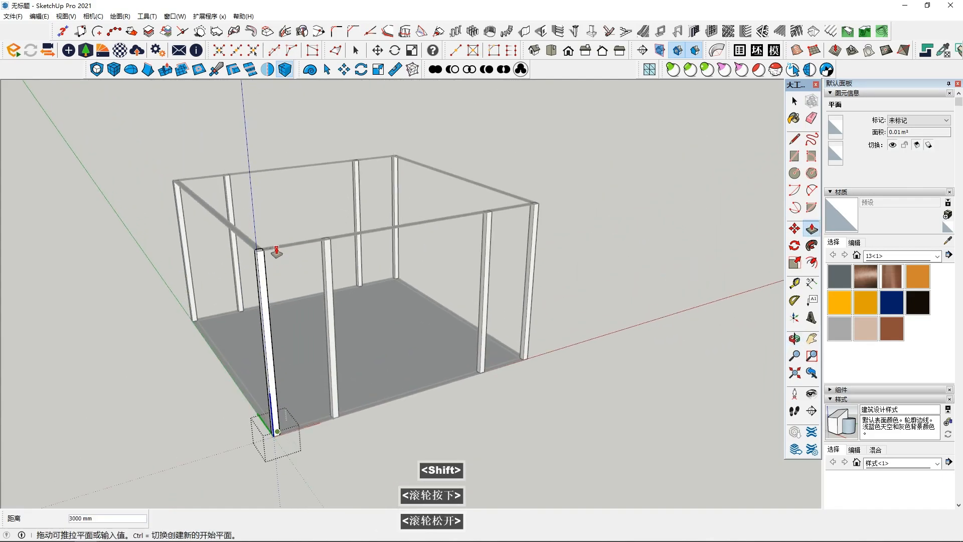
{"action": "scroll", "coordinate": [276, 251], "scroll_direction": "up", "scroll_amount": 3}
{"action": "left_click", "coordinate": [273, 251]}
{"action": "key", "text": "space"}
{"action": "left_click", "coordinate": [47, 396]}
Inside the upper ring's group, extrude the ring face upward by 100 mm, and leave the group
{"action": "middle_click_drag", "start_coordinate": [356, 301], "coordinate": [400, 281]}
{"action": "double_click", "coordinate": [403, 277]}
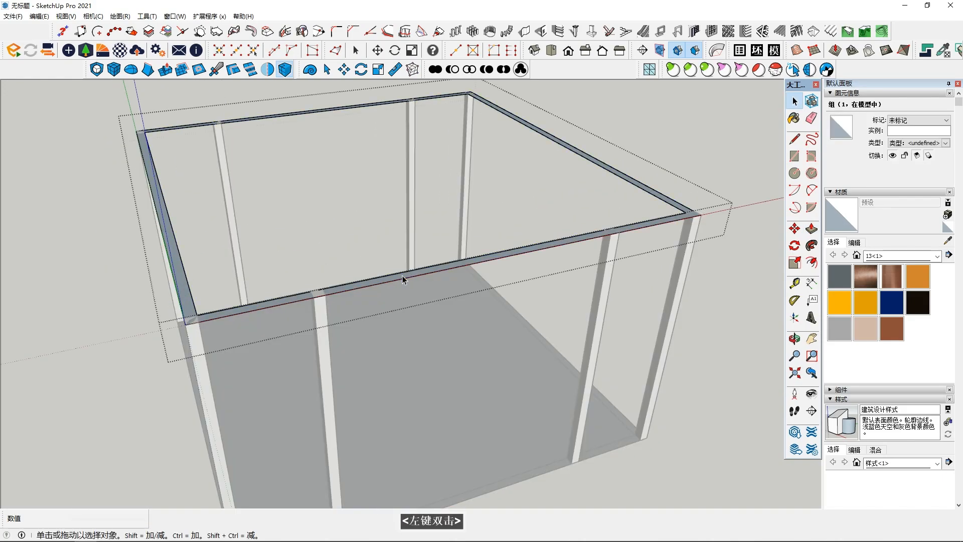
{"action": "left_click", "coordinate": [488, 257]}
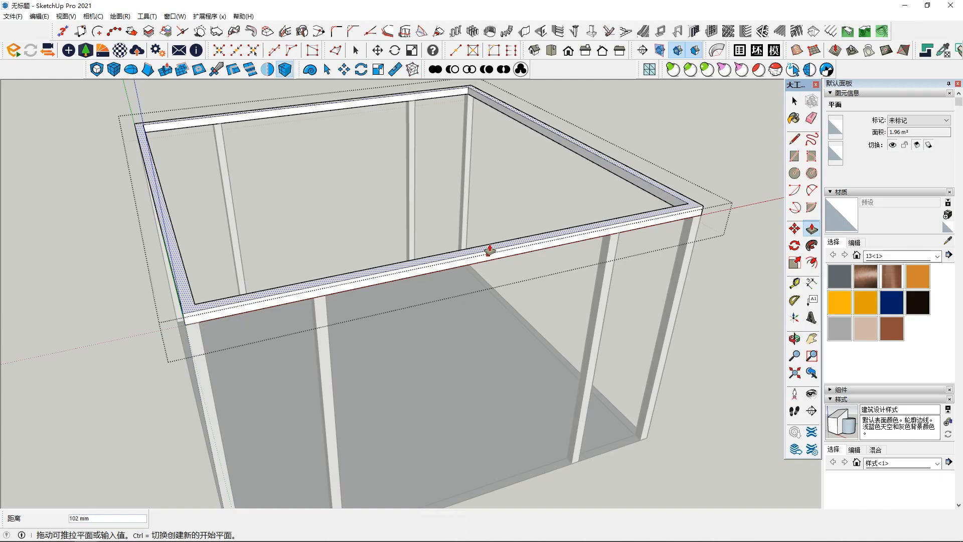
{"action": "key", "text": "space"}
{"action": "scroll", "coordinate": [299, 418], "scroll_direction": "up", "scroll_amount": 3}
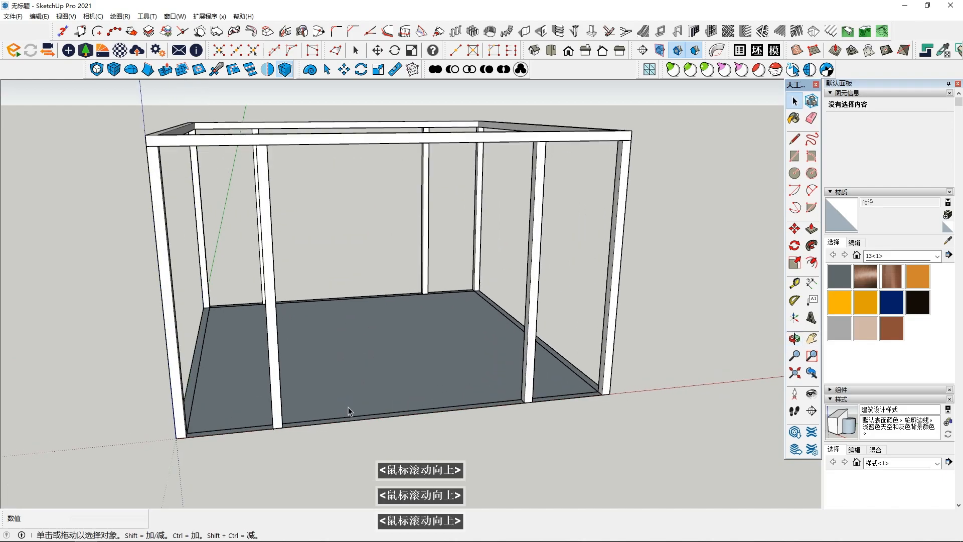
Extrude the floor ring's strip between the origin corner column and the neighbouring column on the red axis upward
{"action": "scroll", "coordinate": [351, 404], "scroll_direction": "up", "scroll_amount": 3}
{"action": "middle_click_drag", "start_coordinate": [370, 458], "coordinate": [369, 405], "text": "shift"}
{"action": "scroll", "coordinate": [346, 414], "scroll_direction": "up", "scroll_amount": 4}
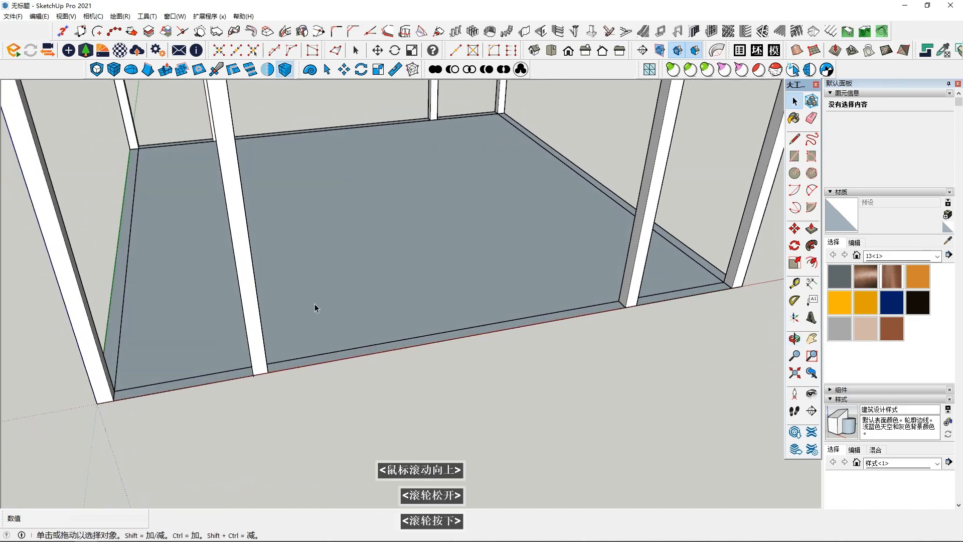
{"action": "left_click", "coordinate": [333, 354]}
{"action": "middle_click", "coordinate": [269, 414]}
{"action": "middle_click", "coordinate": [270, 414]}
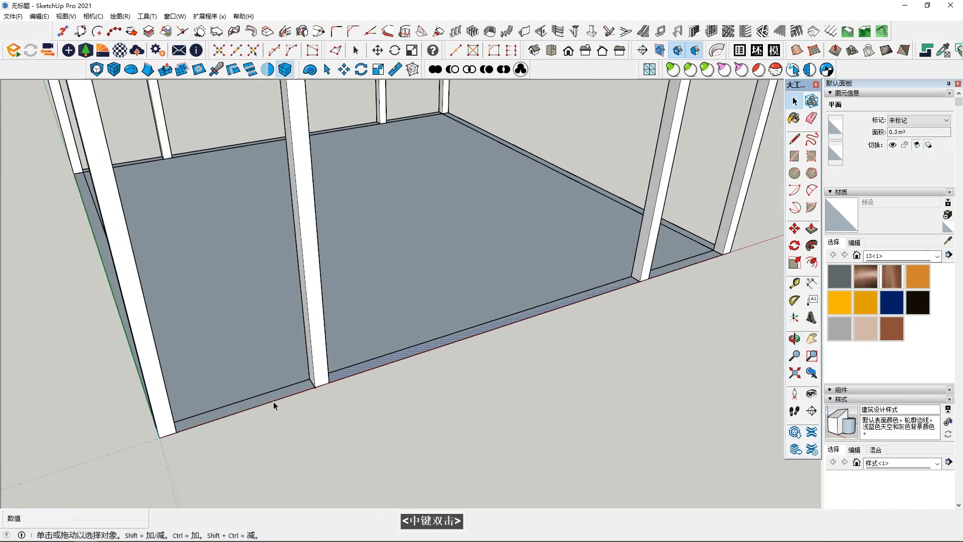
{"action": "left_click", "coordinate": [273, 394]}
{"action": "middle_click_drag", "start_coordinate": [273, 394], "coordinate": [727, 327]}
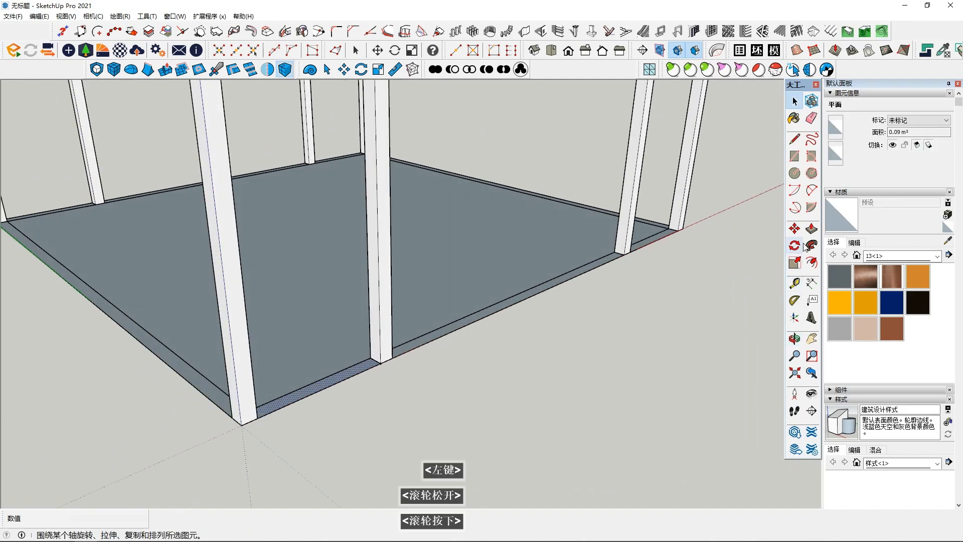
{"action": "left_click", "coordinate": [812, 228]}
{"action": "left_click_drag", "start_coordinate": [301, 399], "coordinate": [299, 394]}
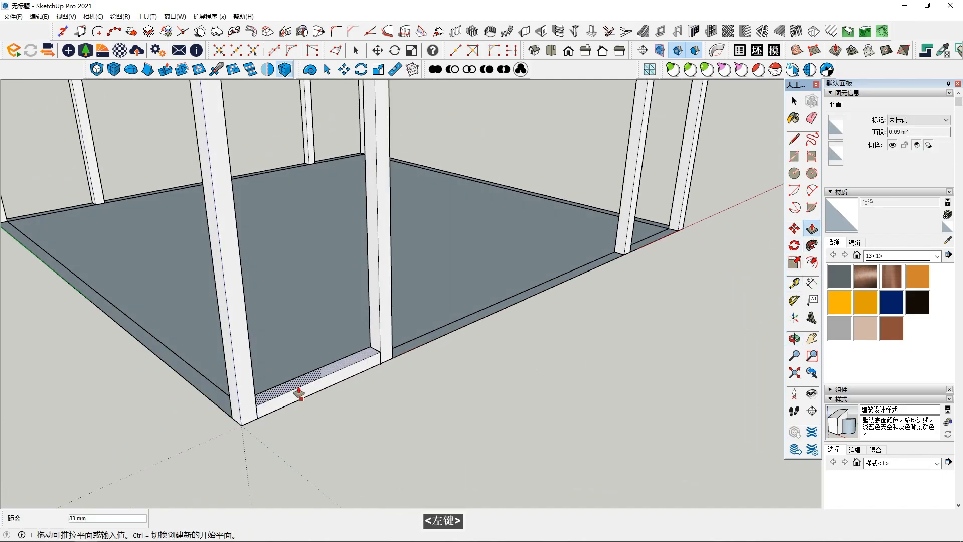
{"action": "key", "text": "Return"}
Try to repeat the extrusion on the floor ring along the green axis, and undo it
{"action": "middle_click_drag", "start_coordinate": [322, 401], "coordinate": [547, 407]}
{"action": "double_click", "coordinate": [203, 405]}
{"action": "middle_click_drag", "start_coordinate": [210, 397], "coordinate": [247, 405]}
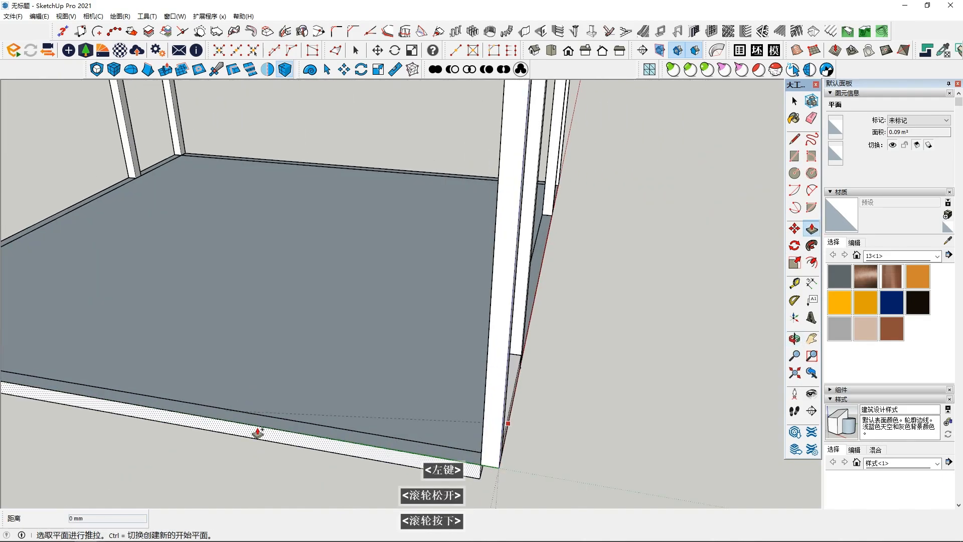
{"action": "key", "text": "ctrl+z"}
Extrude the floor ring's strip along the green axis upward
{"action": "left_click_drag", "start_coordinate": [285, 426], "coordinate": [284, 406]}
{"action": "middle_click_drag", "start_coordinate": [281, 407], "coordinate": [502, 397]}
{"action": "key", "text": "Return"}
Extrude the short floor strip between the green-axis end column and its neighbour up to the height of the adjoining raised strip
{"action": "scroll", "coordinate": [275, 419], "scroll_direction": "down", "scroll_amount": 2}
{"action": "scroll", "coordinate": [275, 420], "scroll_direction": "down", "scroll_amount": 1}
{"action": "middle_click_drag", "start_coordinate": [321, 406], "coordinate": [387, 393], "text": "shift"}
{"action": "scroll", "coordinate": [364, 398], "scroll_direction": "down", "scroll_amount": 2}
{"action": "left_click", "coordinate": [389, 392]}
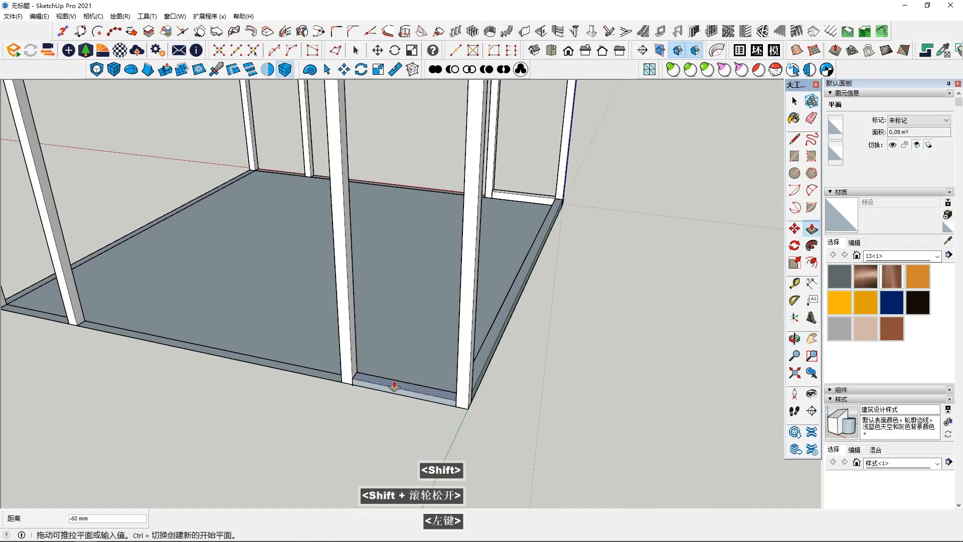
{"action": "left_click", "coordinate": [489, 366]}
Extrude the L-shaped floor strip at the corner opposite the origin up to the height of the other raised strips
{"action": "middle_click_drag", "start_coordinate": [151, 444], "coordinate": [213, 458]}
{"action": "key", "text": "space"}
{"action": "left_click", "coordinate": [214, 457]}
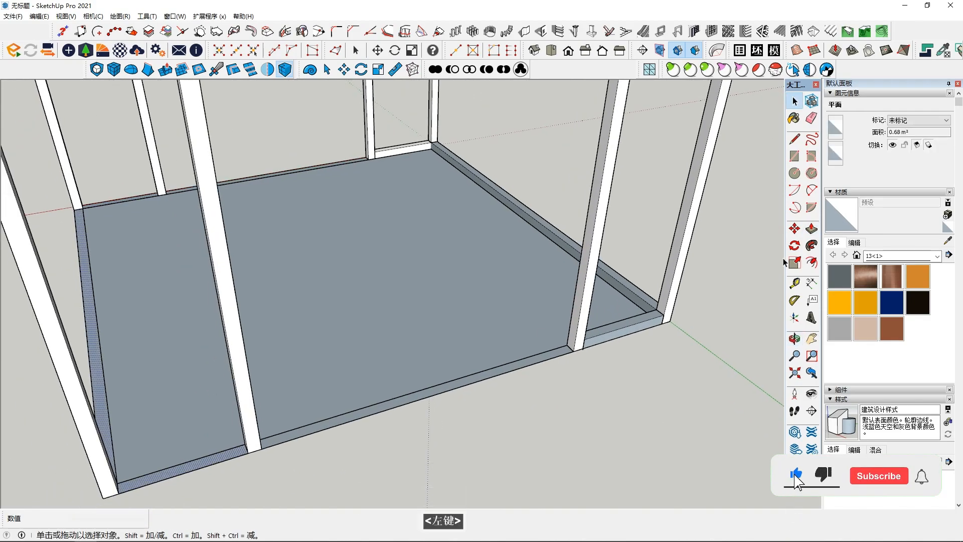
{"action": "left_click", "coordinate": [192, 460]}
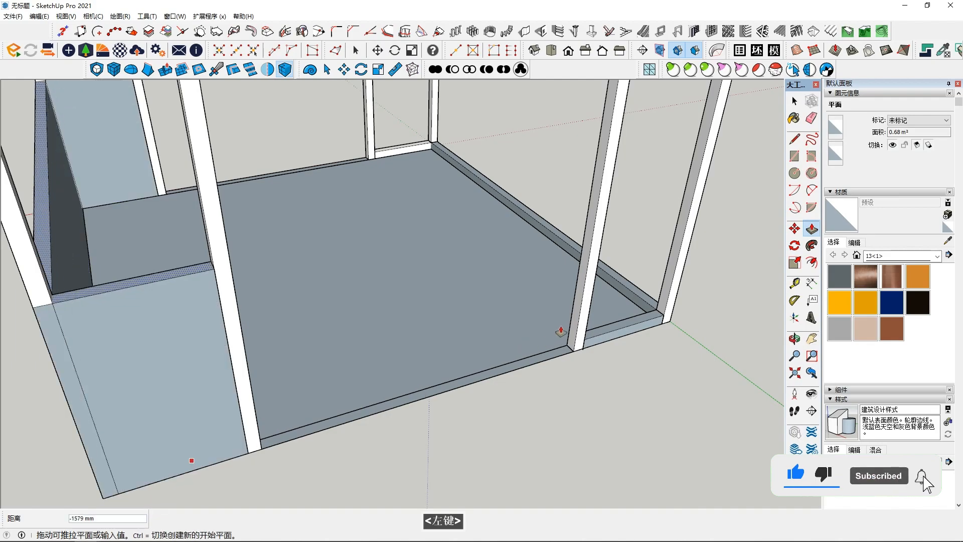
{"action": "key", "text": "space"}
{"action": "scroll", "coordinate": [605, 338], "scroll_direction": "down", "scroll_amount": 3}
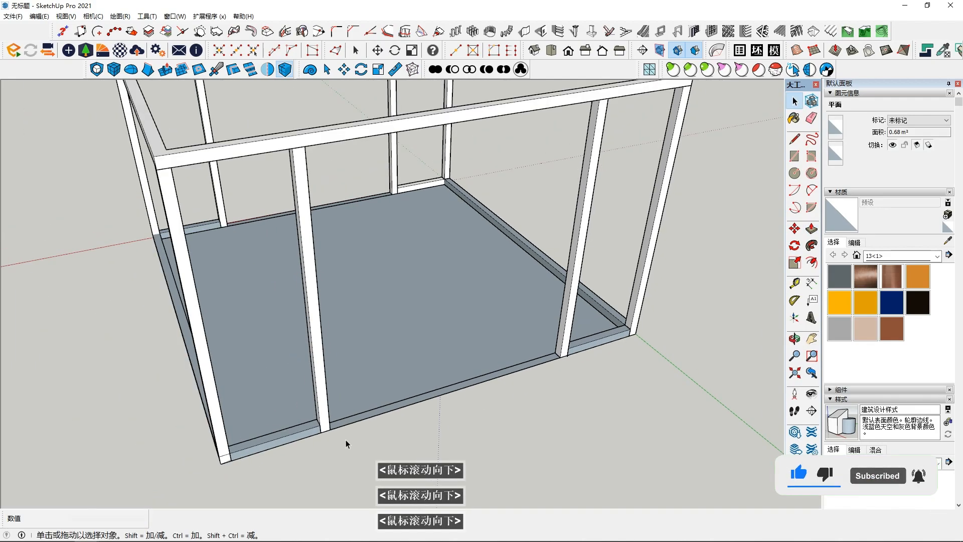
Select all geometry inside the raised floor ring's group, reverse its faces, and leave the group
{"action": "middle_click_drag", "start_coordinate": [601, 341], "coordinate": [417, 346]}
{"action": "scroll", "coordinate": [414, 417], "scroll_direction": "up", "scroll_amount": 1}
{"action": "right_click", "coordinate": [551, 373]}
{"action": "left_click", "coordinate": [580, 271]}
{"action": "middle_click_drag", "start_coordinate": [580, 271], "coordinate": [408, 412]}
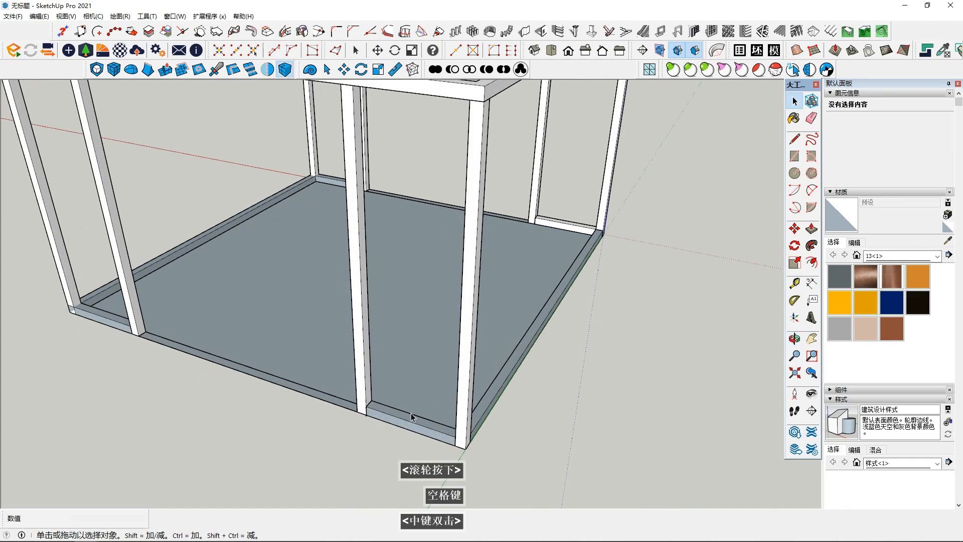
{"action": "double_click", "coordinate": [409, 427]}
{"action": "right_click", "coordinate": [408, 427]}
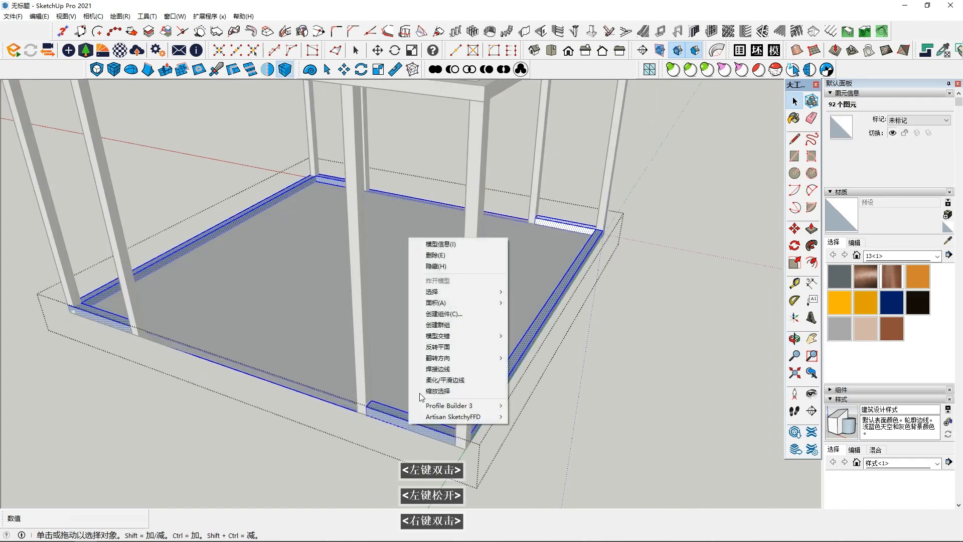
{"action": "double_click", "coordinate": [446, 349]}
{"action": "middle_click_drag", "start_coordinate": [341, 441], "coordinate": [443, 385]}
{"action": "left_click", "coordinate": [305, 451]}
Examine the upper ring beams and the columns from several sides
{"action": "scroll", "coordinate": [309, 454], "scroll_direction": "down", "scroll_amount": 3}
{"action": "scroll", "coordinate": [312, 363], "scroll_direction": "down", "scroll_amount": 1}
{"action": "scroll", "coordinate": [380, 363], "scroll_direction": "up", "scroll_amount": 3}
{"action": "mouse_move", "coordinate": [380, 362]}
{"action": "middle_mouse_down"}
{"action": "mouse_move", "coordinate": [381, 330]}
{"action": "mouse_move", "coordinate": [381, 350]}
{"action": "middle_mouse_up"}
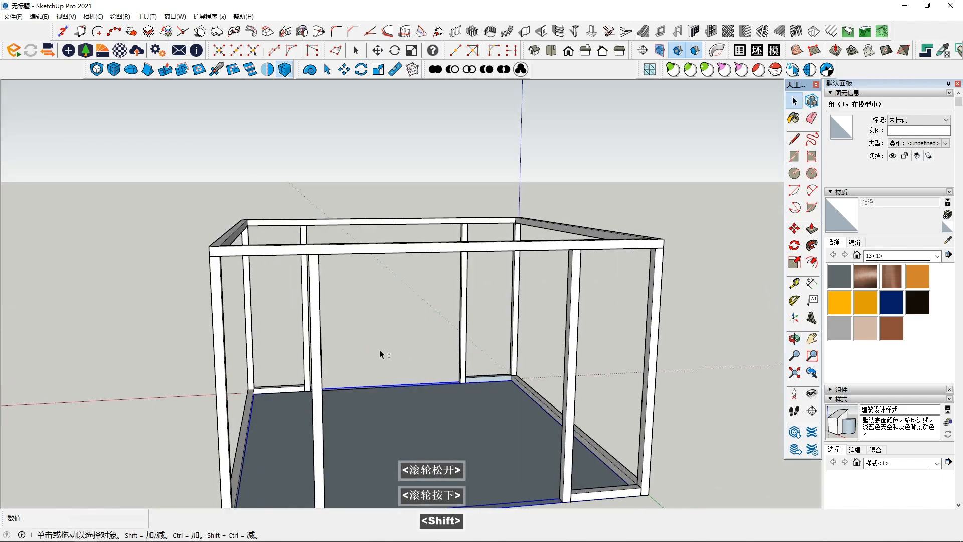
{"action": "key", "text": "shift+F6"}
{"action": "middle_click_drag", "start_coordinate": [230, 312], "coordinate": [414, 236]}
{"action": "middle_click_drag", "start_coordinate": [525, 228], "coordinate": [630, 259], "text": "shift"}
{"action": "scroll", "coordinate": [540, 273], "scroll_direction": "up", "scroll_amount": 3}
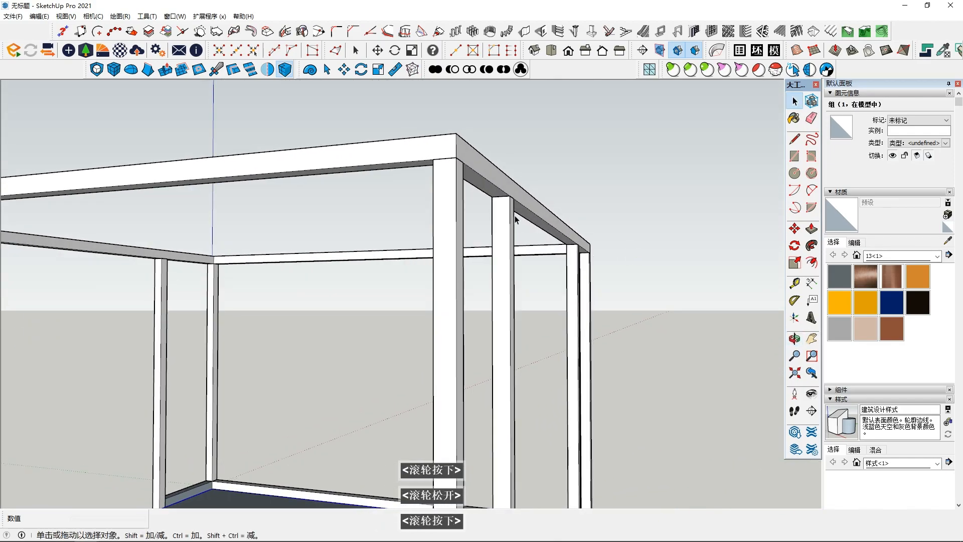
{"action": "key", "text": "shift+F6"}
{"action": "middle_click_drag", "start_coordinate": [347, 401], "coordinate": [597, 374]}
{"action": "left_click", "coordinate": [569, 50]}
{"action": "scroll", "coordinate": [423, 263], "scroll_direction": "up", "scroll_amount": 3}
{"action": "middle_click_drag", "start_coordinate": [424, 263], "coordinate": [516, 256]}
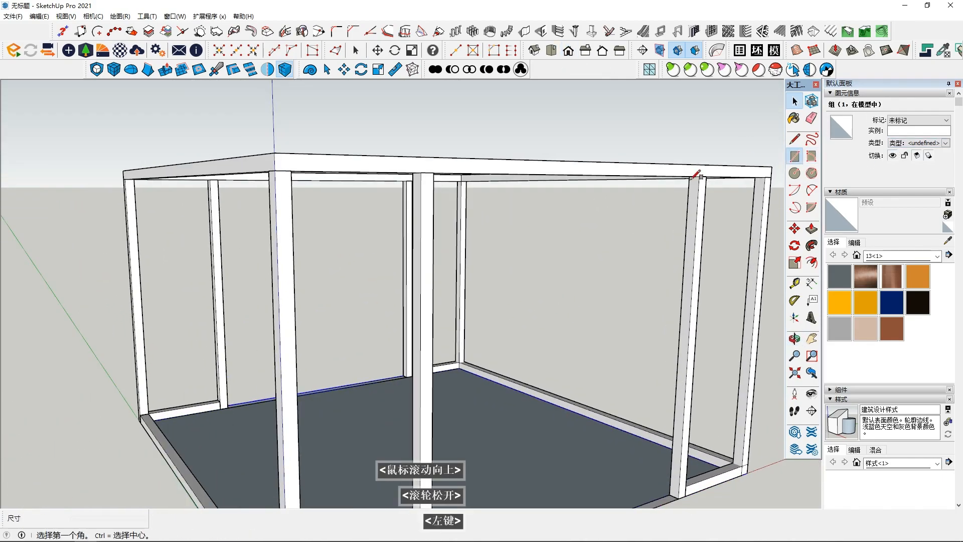
{"action": "scroll", "coordinate": [407, 176], "scroll_direction": "up", "scroll_amount": 3}
{"action": "middle_click_drag", "start_coordinate": [404, 176], "coordinate": [434, 191]}
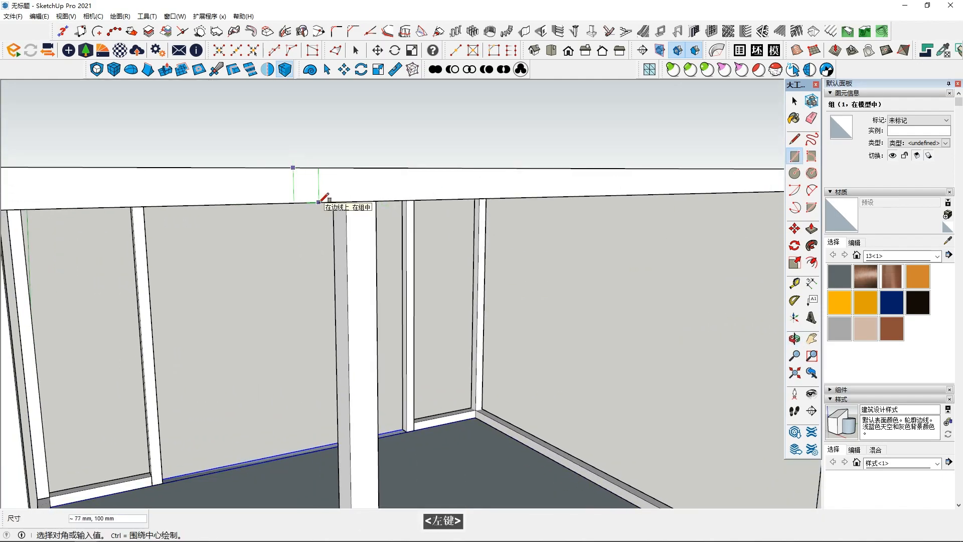
{"action": "scroll", "coordinate": [320, 200], "scroll_direction": "up", "scroll_amount": 3}
{"action": "middle_click_drag", "start_coordinate": [317, 202], "coordinate": [344, 210]}
{"action": "scroll", "coordinate": [324, 357], "scroll_direction": "down", "scroll_amount": 3}
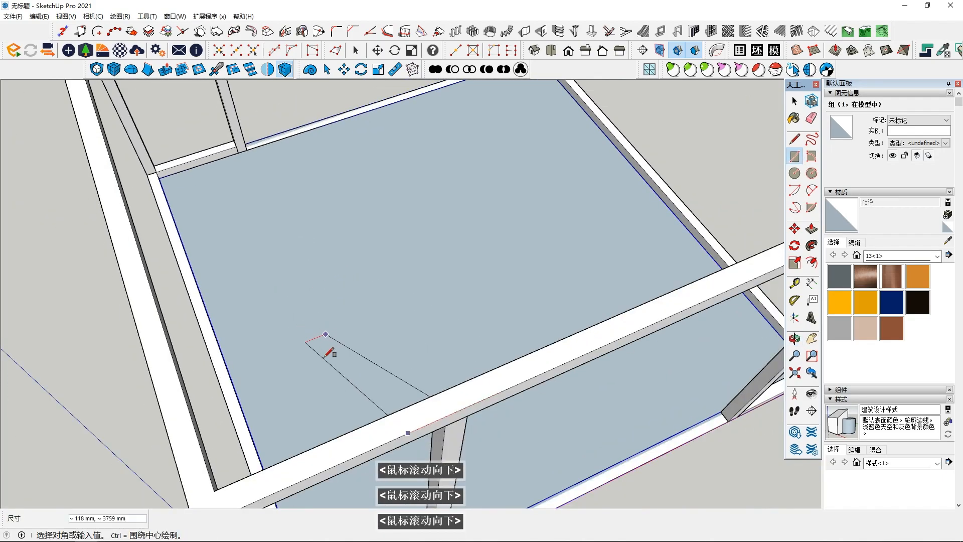
{"action": "scroll", "coordinate": [331, 354], "scroll_direction": "down", "scroll_amount": 3}
{"action": "middle_click_drag", "start_coordinate": [332, 355], "coordinate": [333, 355], "text": "shift"}
{"action": "key", "text": "Escape"}
Draw a 100 mm square on top of the upper ring's red-axis beam near the second column, and select its face
{"action": "scroll", "coordinate": [351, 392], "scroll_direction": "up", "scroll_amount": 3}
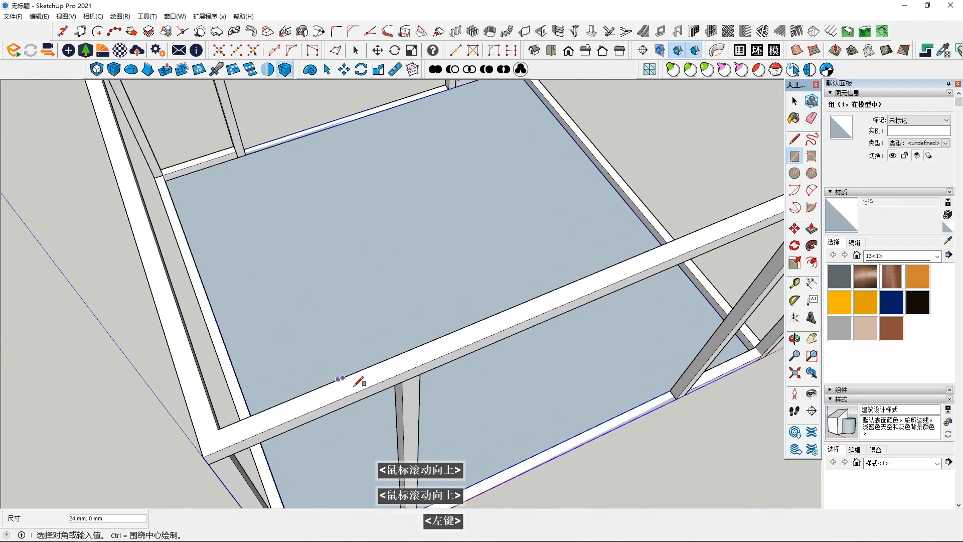
{"action": "scroll", "coordinate": [360, 385], "scroll_direction": "up", "scroll_amount": 1}
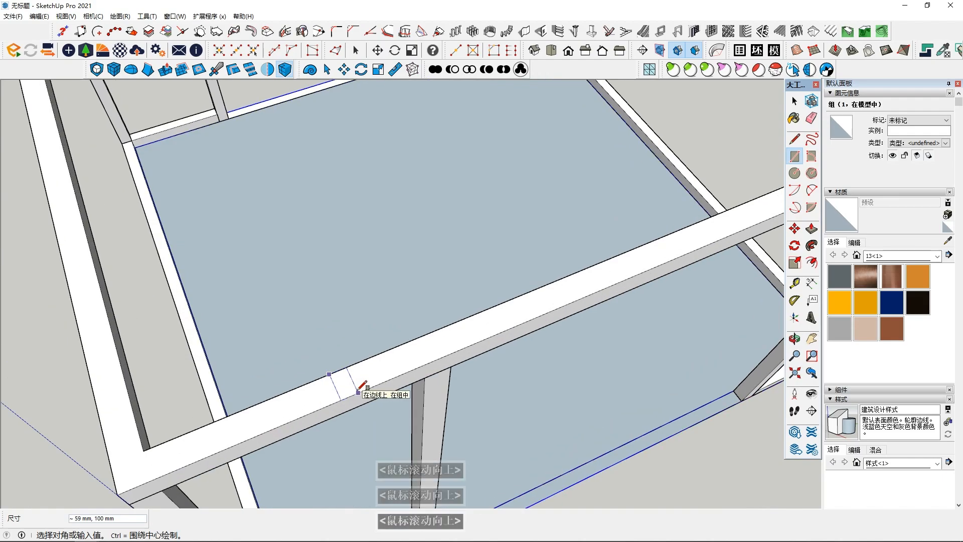
{"action": "left_click", "coordinate": [358, 392]}
{"action": "key", "text": "space"}
{"action": "left_click", "coordinate": [345, 373]}
Move the square face off the beam's top to the beam's outer lower edge above the second column
{"action": "middle_click_drag", "start_coordinate": [345, 373], "coordinate": [381, 331]}
{"action": "mouse_move", "coordinate": [381, 331]}
{"action": "middle_mouse_down", "text": "shift"}
{"action": "mouse_move", "coordinate": [447, 317]}
{"action": "mouse_move", "coordinate": [444, 332]}
{"action": "middle_mouse_up", "text": "shift"}
{"action": "scroll", "coordinate": [446, 318], "scroll_direction": "down", "scroll_amount": 2}
{"action": "middle_click_drag", "start_coordinate": [569, 248], "coordinate": [880, 182], "text": "shift"}
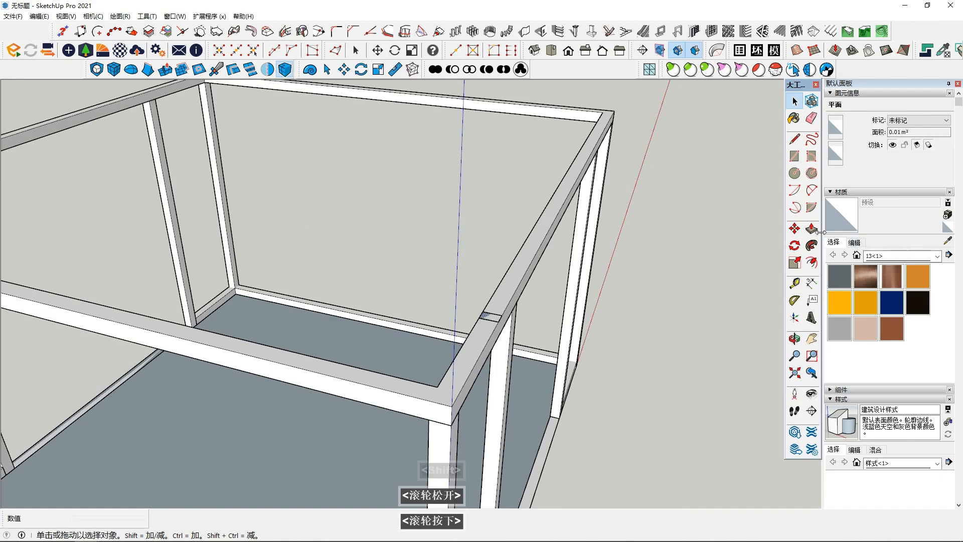
{"action": "key", "text": "m"}
{"action": "scroll", "coordinate": [385, 341], "scroll_direction": "up", "scroll_amount": 3}
{"action": "left_click", "coordinate": [380, 322]}
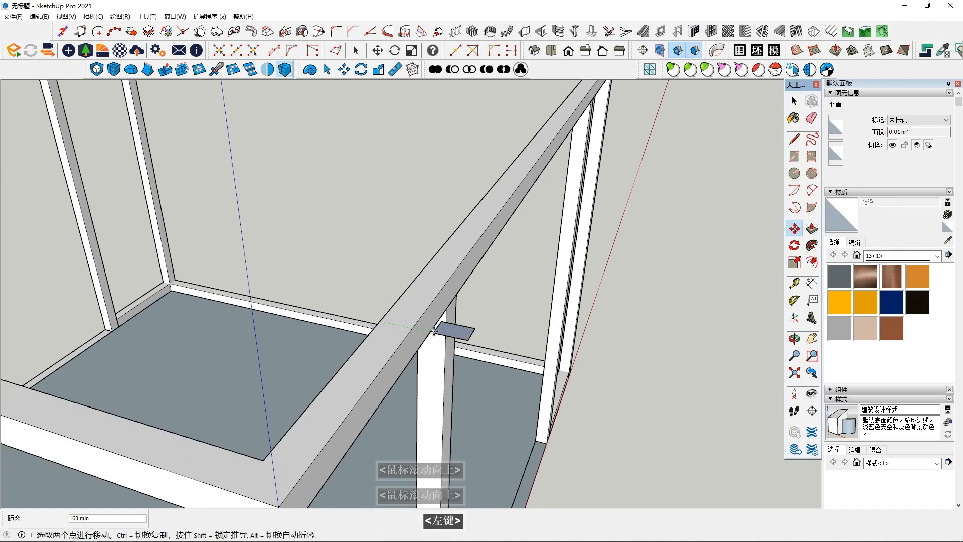
{"action": "middle_click_drag", "start_coordinate": [441, 312], "coordinate": [441, 285]}
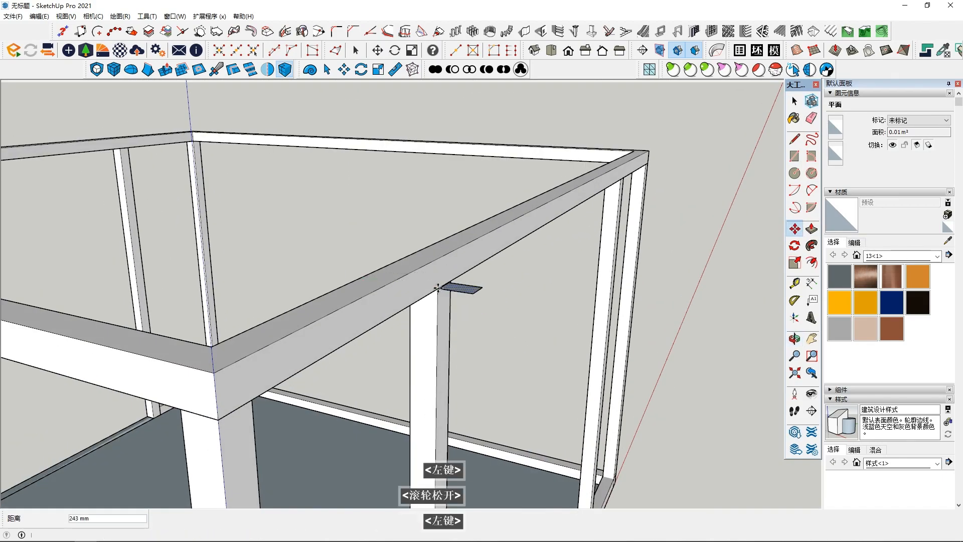
Align the square face with the second column's outer top corner so that it sits in front of the column
{"action": "middle_click", "coordinate": [439, 287]}
{"action": "scroll", "coordinate": [438, 291], "scroll_direction": "up", "scroll_amount": 3}
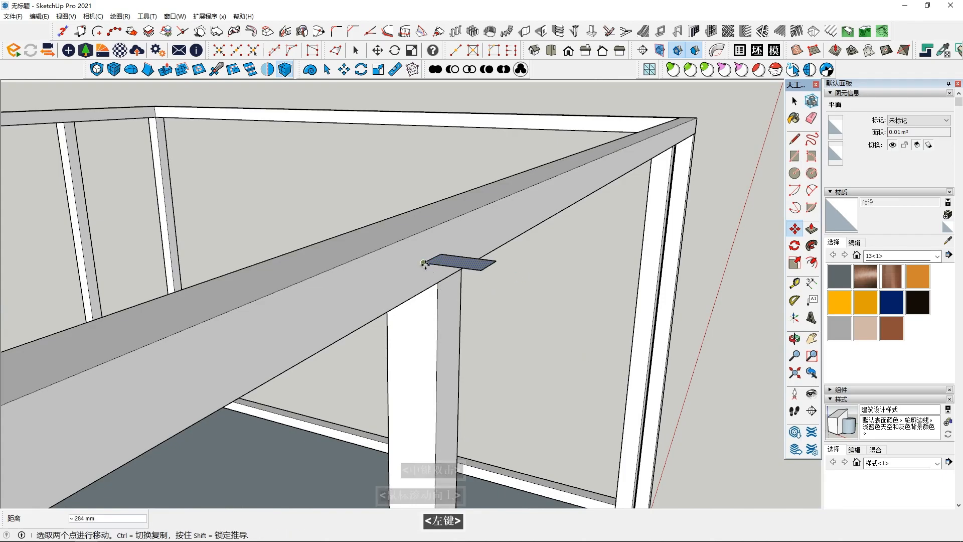
{"action": "middle_click_drag", "start_coordinate": [409, 221], "coordinate": [366, 285]}
{"action": "scroll", "coordinate": [442, 292], "scroll_direction": "up", "scroll_amount": 2}
{"action": "middle_click_drag", "start_coordinate": [444, 284], "coordinate": [670, 238]}
{"action": "left_click", "coordinate": [438, 294]}
Extrude the square in front of the second column upward by 100 mm to the beam's top
{"action": "middle_click", "coordinate": [671, 238]}
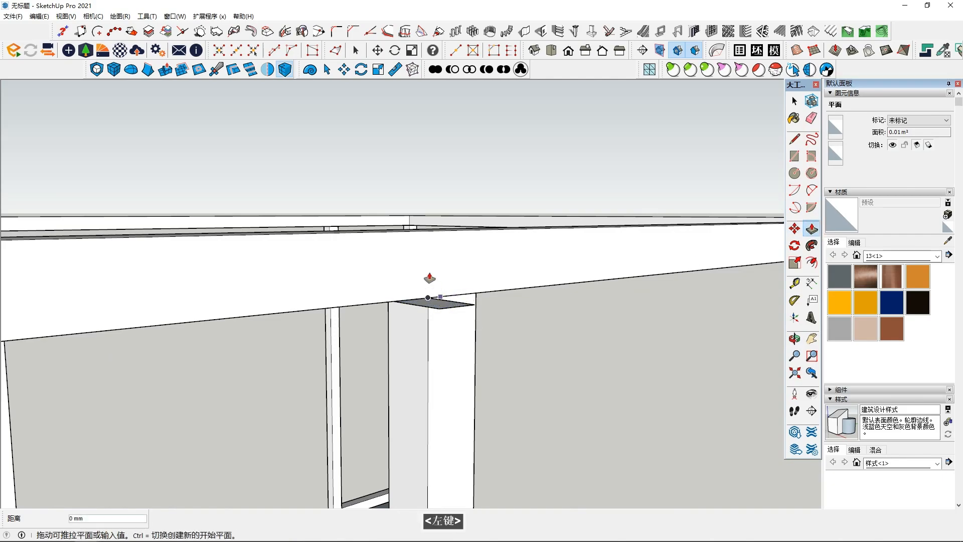
{"action": "left_click_drag", "start_coordinate": [434, 287], "coordinate": [385, 240]}
{"action": "middle_click", "coordinate": [418, 282]}
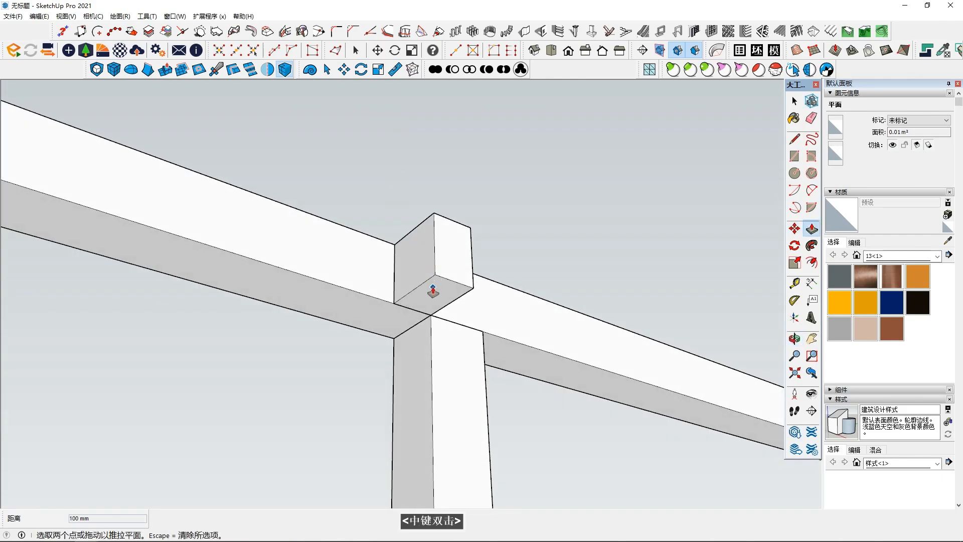
{"action": "key", "text": "space"}
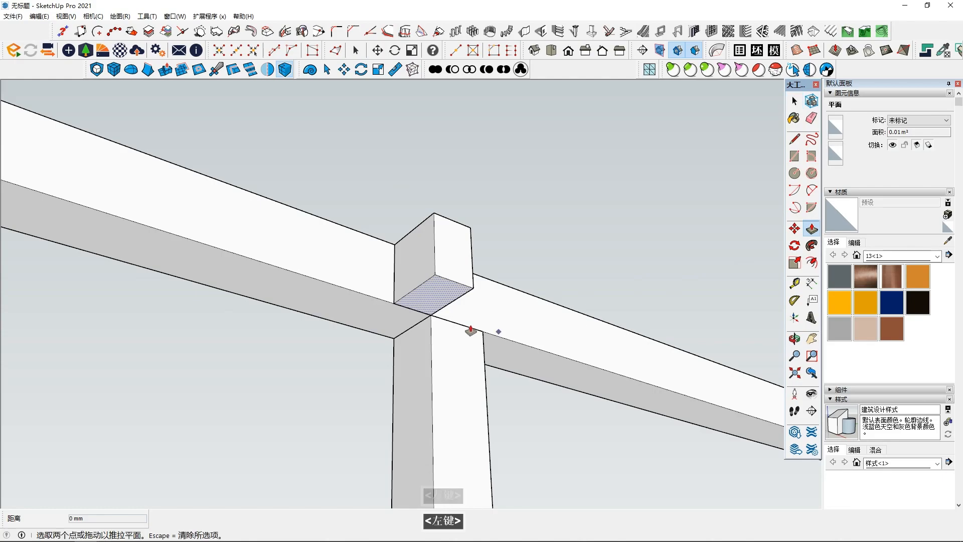
Extrude the block's underside downward 3000 mm to form a full-height post in front of the second column
{"action": "left_click", "coordinate": [472, 333]}
{"action": "scroll", "coordinate": [416, 372], "scroll_direction": "down", "scroll_amount": 4}
{"action": "middle_click_drag", "start_coordinate": [414, 383], "coordinate": [435, 184], "text": "shift"}
{"action": "middle_click_drag", "start_coordinate": [421, 316], "coordinate": [449, 269]}
{"action": "scroll", "coordinate": [432, 267], "scroll_direction": "up", "scroll_amount": 5}
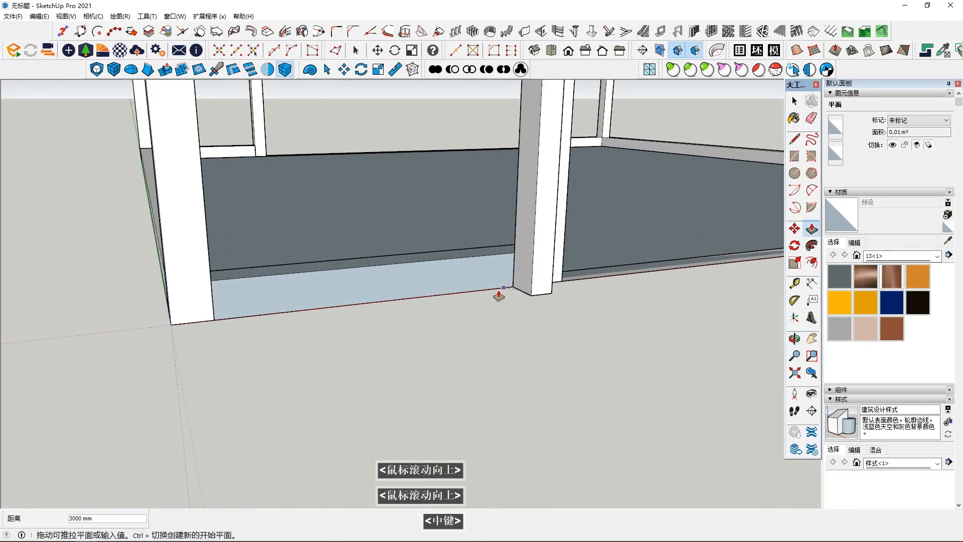
{"action": "key", "text": "space"}
Push the side face of the front post inward so that the post becomes narrower than the column
{"action": "scroll", "coordinate": [415, 273], "scroll_direction": "down", "scroll_amount": 3}
{"action": "middle_click_drag", "start_coordinate": [415, 273], "coordinate": [446, 387]}
{"action": "scroll", "coordinate": [433, 298], "scroll_direction": "down", "scroll_amount": 1}
{"action": "middle_click_drag", "start_coordinate": [447, 386], "coordinate": [460, 376]}
{"action": "scroll", "coordinate": [460, 338], "scroll_direction": "up", "scroll_amount": 1}
{"action": "left_click", "coordinate": [461, 338]}
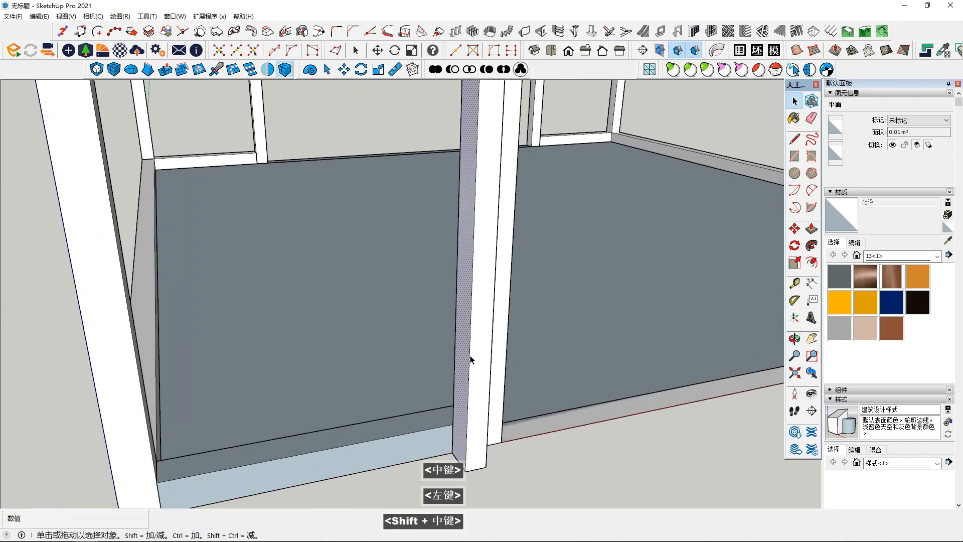
{"action": "scroll", "coordinate": [460, 338], "scroll_direction": "up", "scroll_amount": 3}
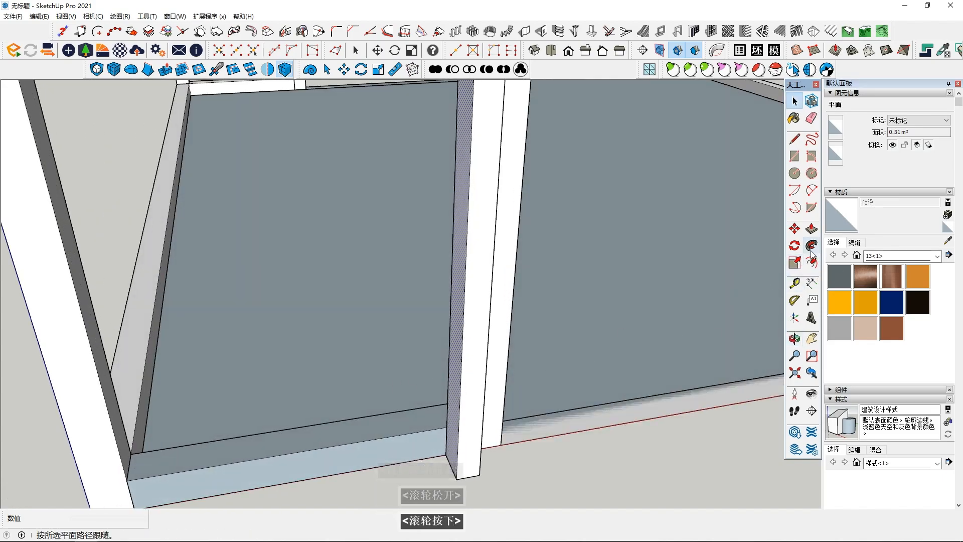
{"action": "left_click", "coordinate": [794, 229]}
{"action": "middle_click_drag", "start_coordinate": [530, 296], "coordinate": [557, 307]}
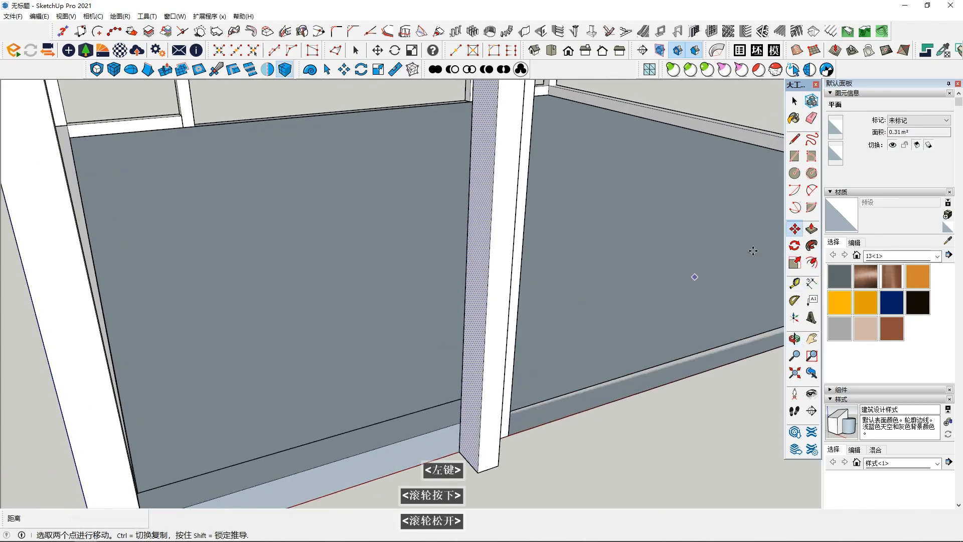
{"action": "left_click", "coordinate": [812, 230]}
{"action": "left_click_drag", "start_coordinate": [471, 357], "coordinate": [479, 354]}
{"action": "middle_click_drag", "start_coordinate": [479, 355], "coordinate": [357, 363]}
{"action": "key", "text": "shift+F6"}
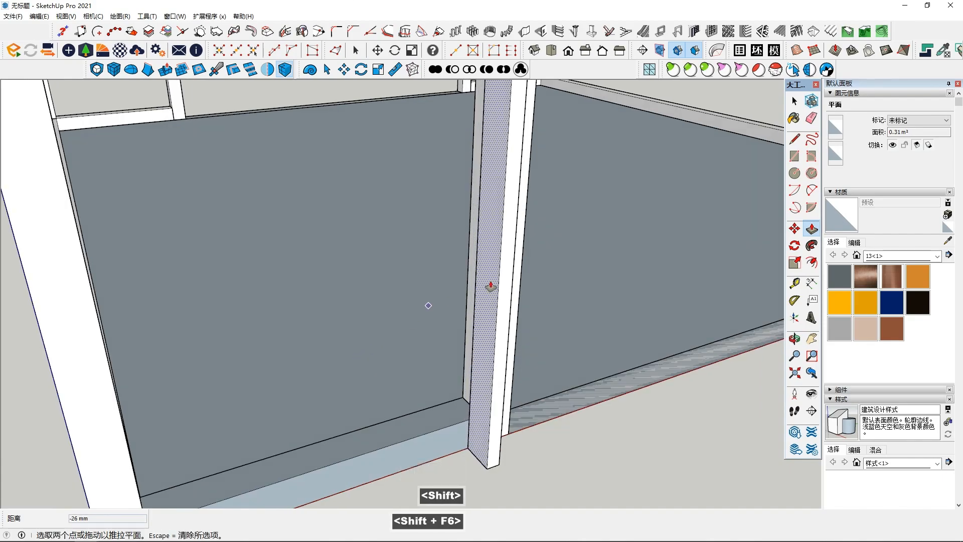
Push the narrowed post's front face back toward the column to reduce its depth
{"action": "key", "text": "space"}
{"action": "left_click", "coordinate": [507, 299]}
{"action": "scroll", "coordinate": [508, 299], "scroll_direction": "up", "scroll_amount": 2}
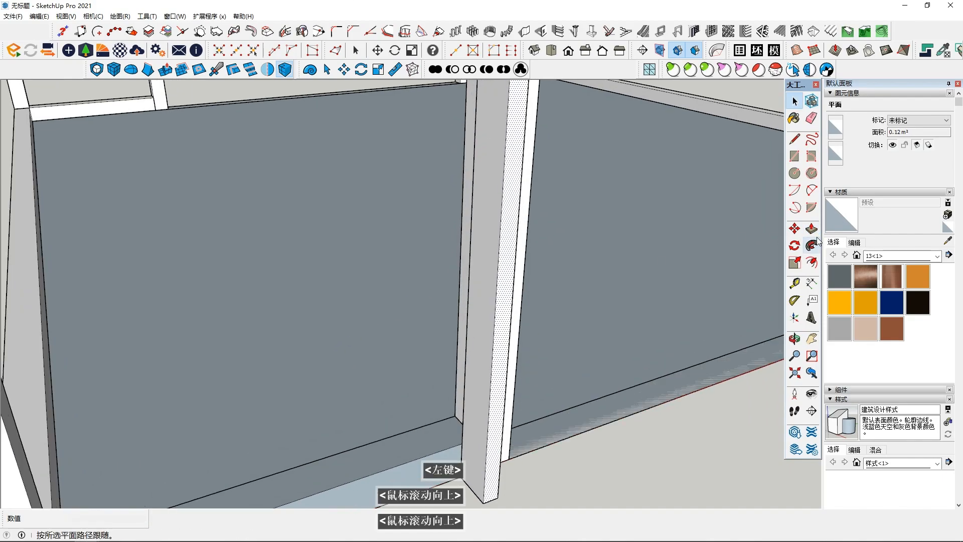
{"action": "left_click", "coordinate": [811, 229]}
{"action": "middle_click_drag", "start_coordinate": [501, 333], "coordinate": [362, 328]}
{"action": "key", "text": "space"}
Select all geometry of the narrow post and make it a group
{"action": "right_click", "coordinate": [427, 330]}
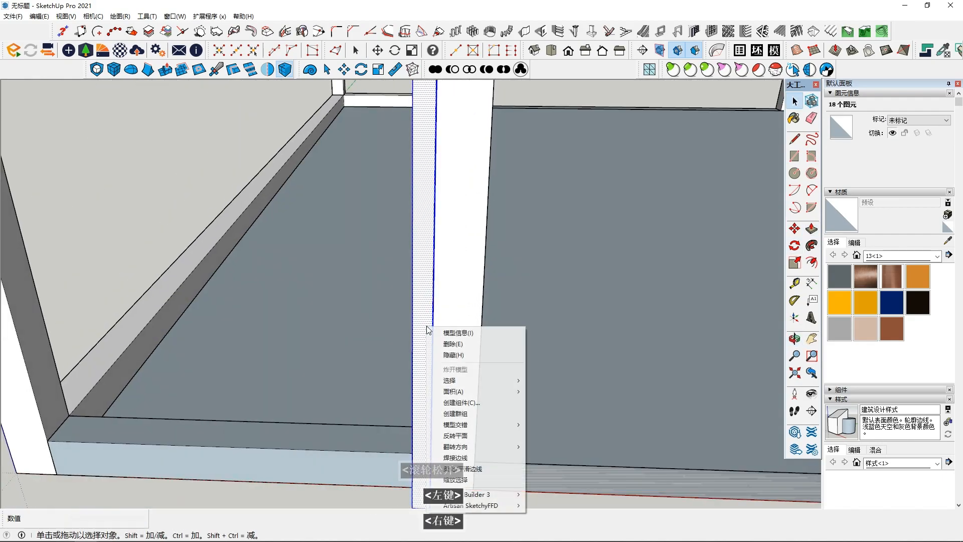
{"action": "left_click", "coordinate": [462, 411]}
{"action": "key", "text": "g"}
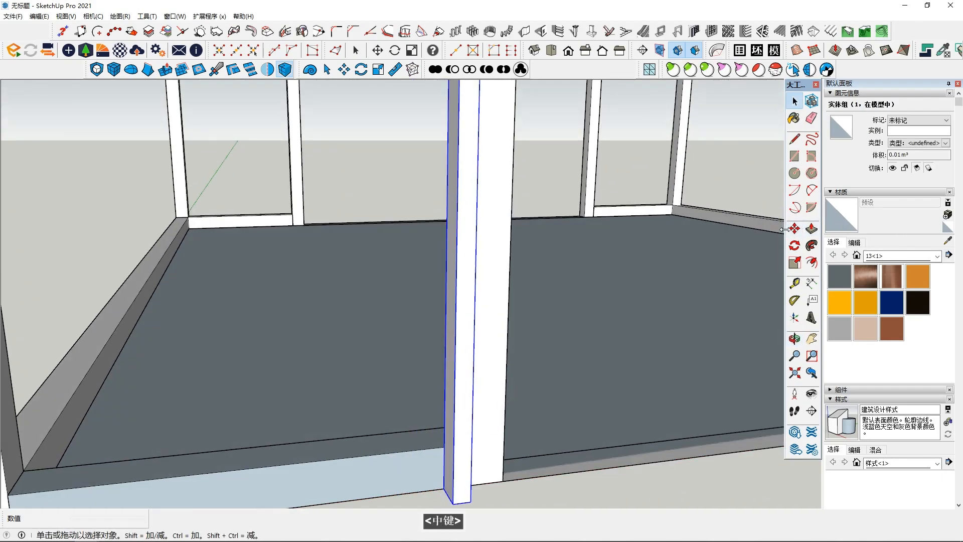
Move the post group along the red axis until it is flush with the second column's side edge facing away from the origin
{"action": "middle_click_drag", "start_coordinate": [541, 378], "coordinate": [532, 346]}
{"action": "scroll", "coordinate": [479, 445], "scroll_direction": "up", "scroll_amount": 2}
{"action": "middle_click_drag", "start_coordinate": [480, 445], "coordinate": [374, 364]}
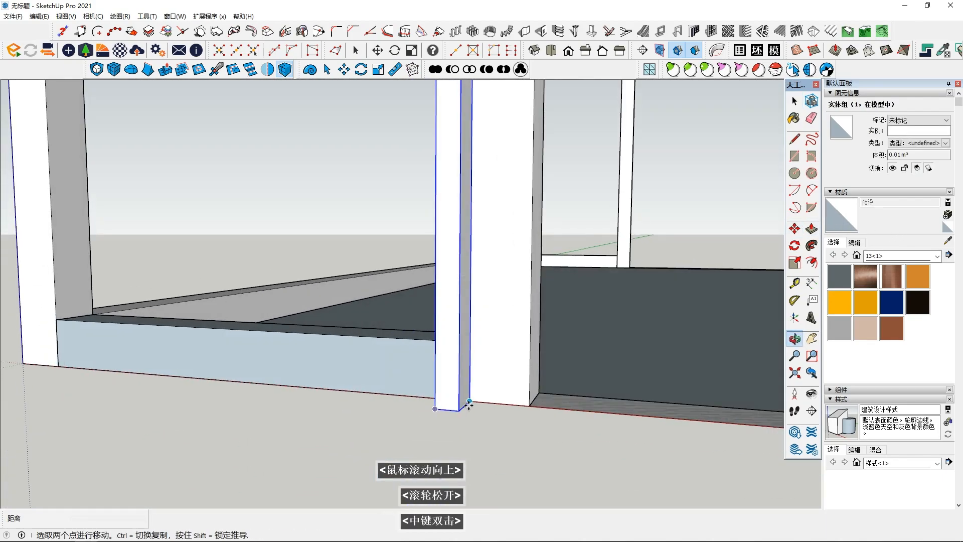
{"action": "left_click", "coordinate": [470, 402]}
{"action": "scroll", "coordinate": [527, 396], "scroll_direction": "up", "scroll_amount": 3}
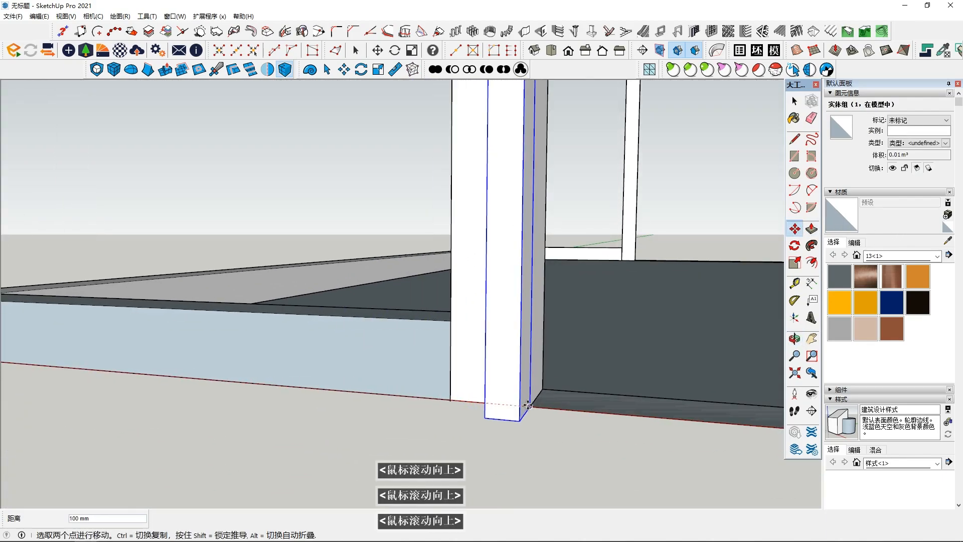
{"action": "key", "text": "Right"}
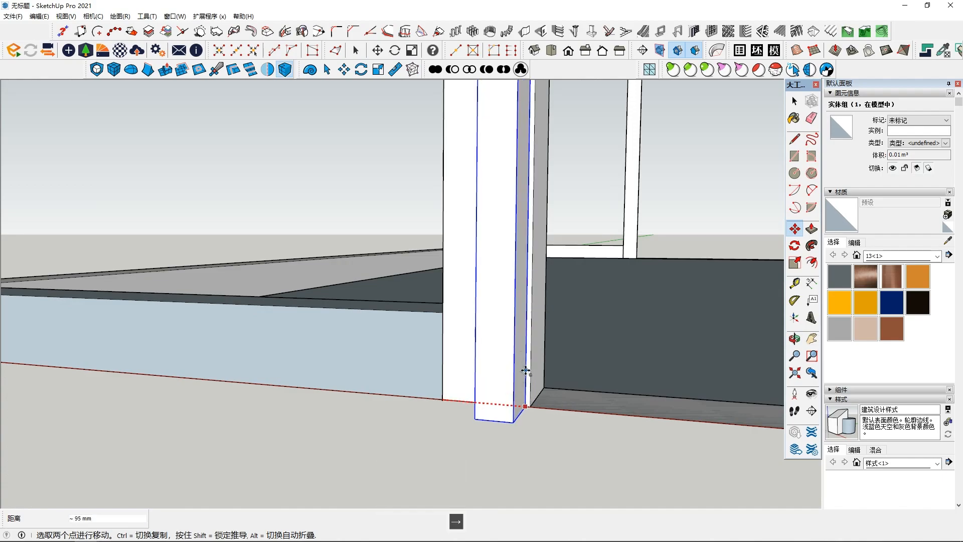
{"action": "middle_click_drag", "start_coordinate": [509, 380], "coordinate": [531, 438]}
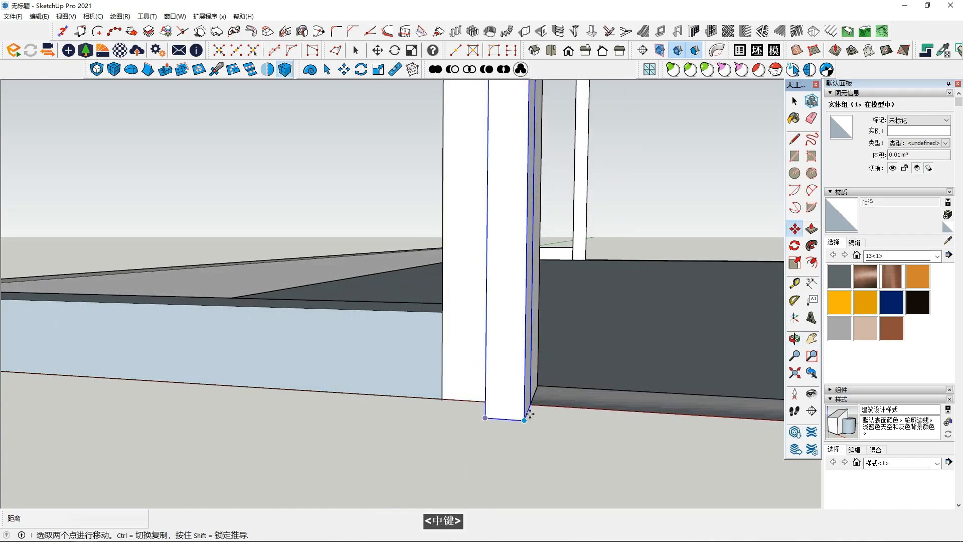
{"action": "left_click", "coordinate": [486, 419]}
{"action": "middle_click_drag", "start_coordinate": [449, 409], "coordinate": [569, 409], "text": "shift"}
{"action": "key", "text": "Right"}
{"action": "scroll", "coordinate": [391, 417], "scroll_direction": "down", "scroll_amount": 2}
{"action": "middle_click_drag", "start_coordinate": [253, 422], "coordinate": [401, 370]}
{"action": "scroll", "coordinate": [284, 338], "scroll_direction": "up", "scroll_amount": 5}
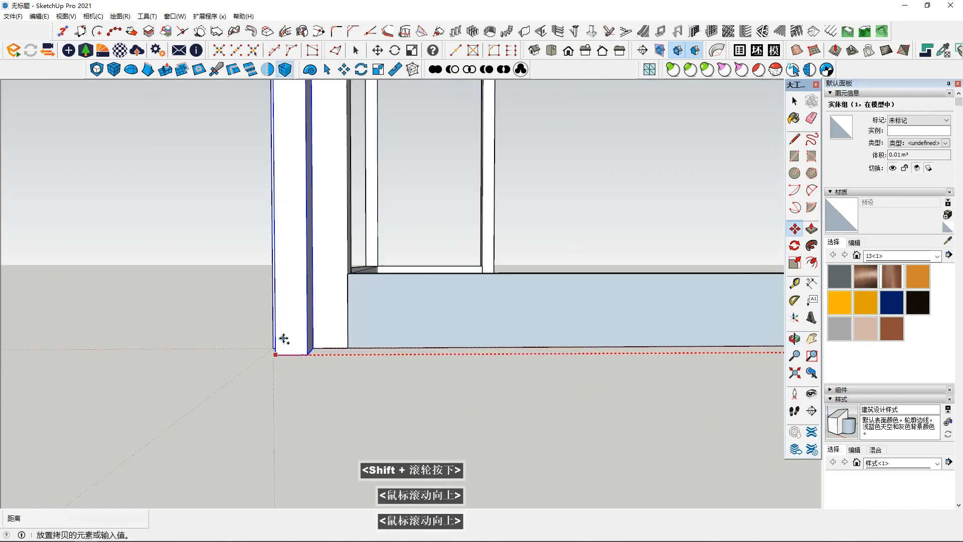
{"action": "middle_click_drag", "start_coordinate": [230, 364], "coordinate": [385, 329]}
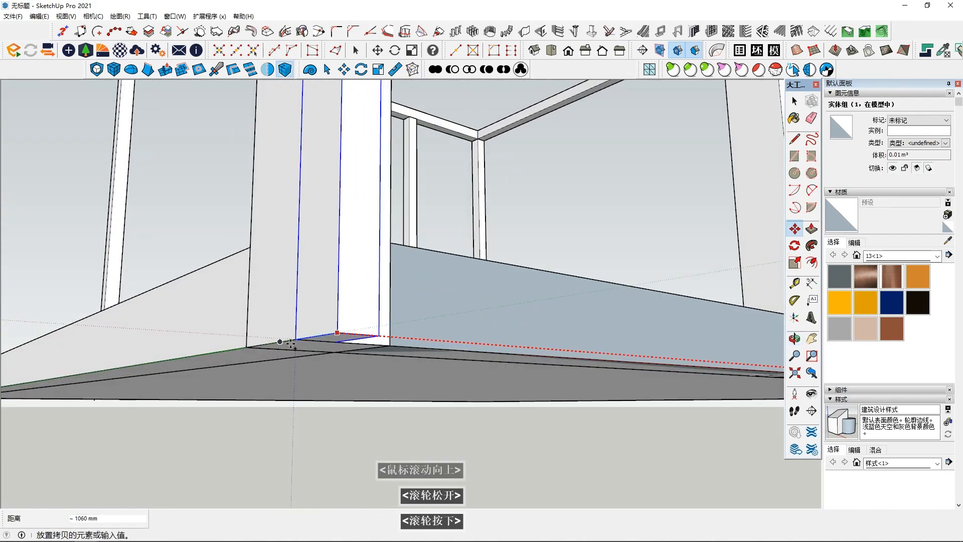
{"action": "key", "text": "Escape"}
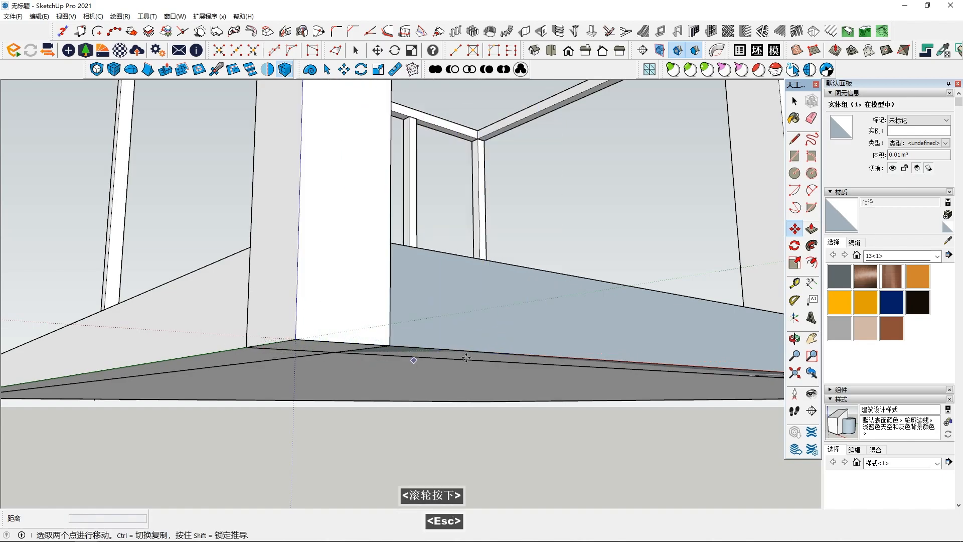
Copy the post 1100 mm along the red axis so that its back corner lands on the frame's corner at the origin
{"action": "scroll", "coordinate": [445, 383], "scroll_direction": "down", "scroll_amount": 3, "text": "shift"}
{"action": "scroll", "coordinate": [533, 406], "scroll_direction": "down", "scroll_amount": 3, "text": "shift"}
{"action": "scroll", "coordinate": [418, 360], "scroll_direction": "up", "scroll_amount": 3}
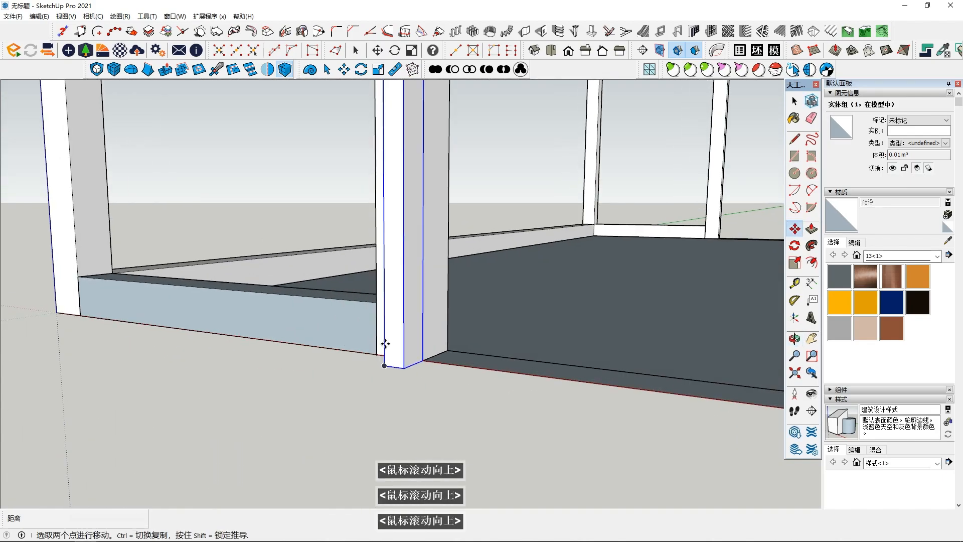
{"action": "left_click", "coordinate": [423, 360]}
{"action": "key", "text": "ctrl"}
{"action": "scroll", "coordinate": [405, 323], "scroll_direction": "down", "scroll_amount": 3}
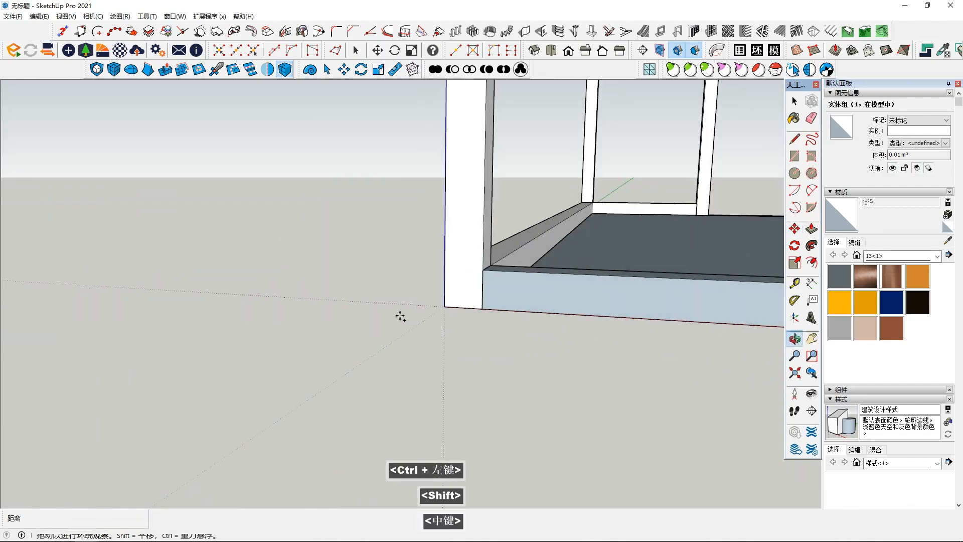
{"action": "scroll", "coordinate": [429, 305], "scroll_direction": "up", "scroll_amount": 3}
{"action": "middle_click_drag", "start_coordinate": [472, 309], "coordinate": [438, 370]}
{"action": "scroll", "coordinate": [461, 166], "scroll_direction": "down", "scroll_amount": 1}
{"action": "middle_click_drag", "start_coordinate": [481, 125], "coordinate": [465, 313], "text": "shift"}
{"action": "scroll", "coordinate": [322, 267], "scroll_direction": "up", "scroll_amount": 2}
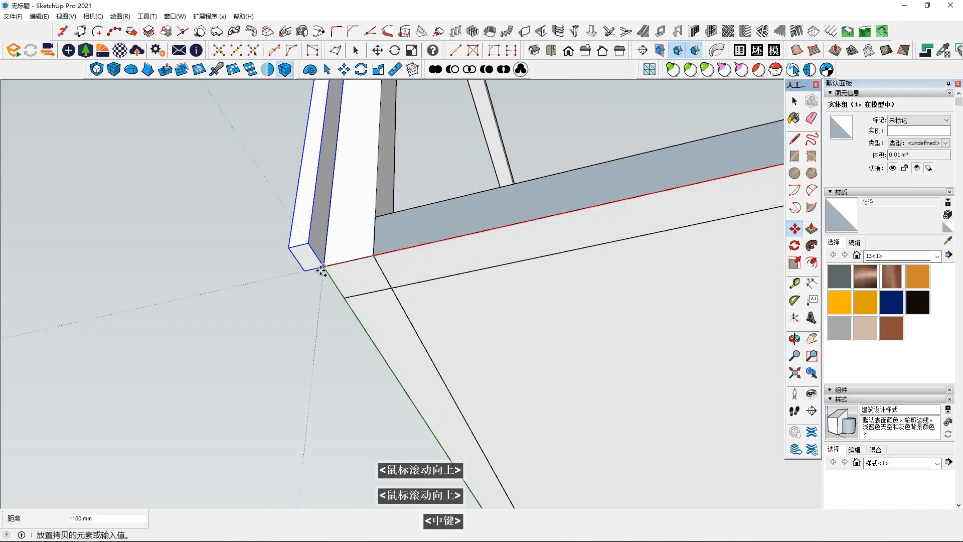
{"action": "left_click", "coordinate": [324, 267]}
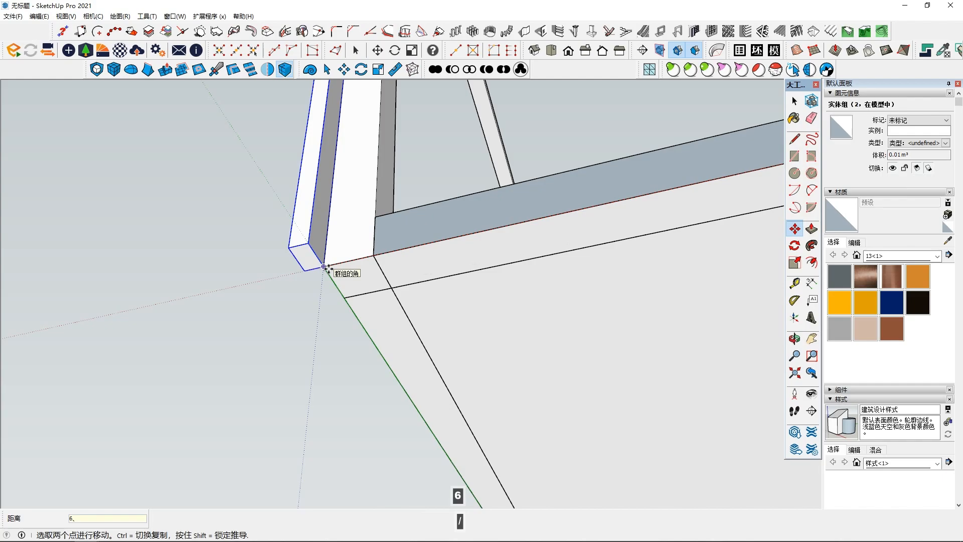
Divide the distance between the two posts into 6 equal parts with intermediate copies
{"action": "type", "text": "6/"}
{"action": "key", "text": "Return"}
{"action": "key", "text": "space"}
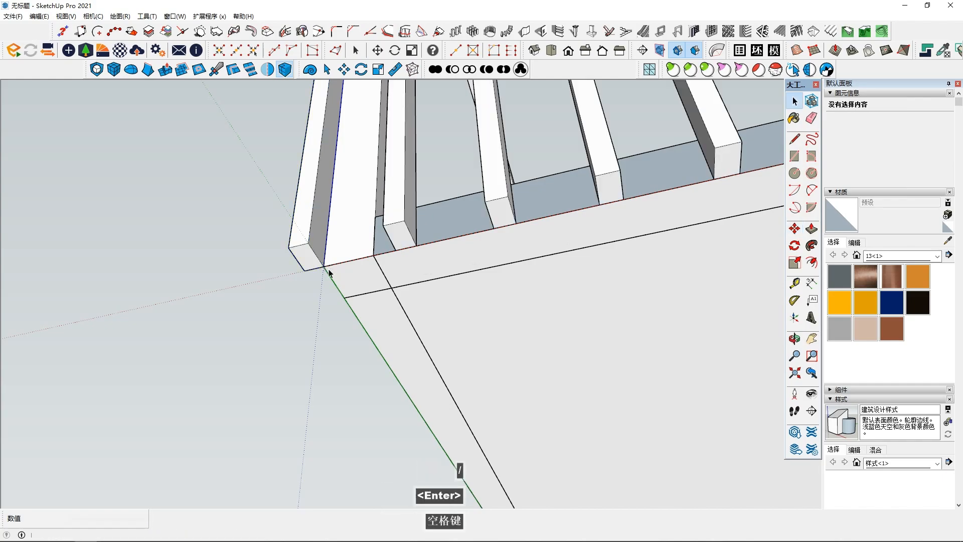
Undo the divided post array and the copy at the origin corner
{"action": "scroll", "coordinate": [544, 269], "scroll_direction": "down", "scroll_amount": 3}
{"action": "scroll", "coordinate": [556, 241], "scroll_direction": "down", "scroll_amount": 2}
{"action": "middle_click_drag", "start_coordinate": [553, 299], "coordinate": [430, 359]}
{"action": "scroll", "coordinate": [642, 367], "scroll_direction": "up", "scroll_amount": 2}
{"action": "scroll", "coordinate": [452, 359], "scroll_direction": "up", "scroll_amount": 3}
{"action": "key", "text": "ctrl+z"}
Copy the post 1100 mm along the red axis to the origin corner and fill the span with closely, evenly spaced posts
{"action": "left_click", "coordinate": [466, 334]}
{"action": "scroll", "coordinate": [466, 334], "scroll_direction": "up", "scroll_amount": 2}
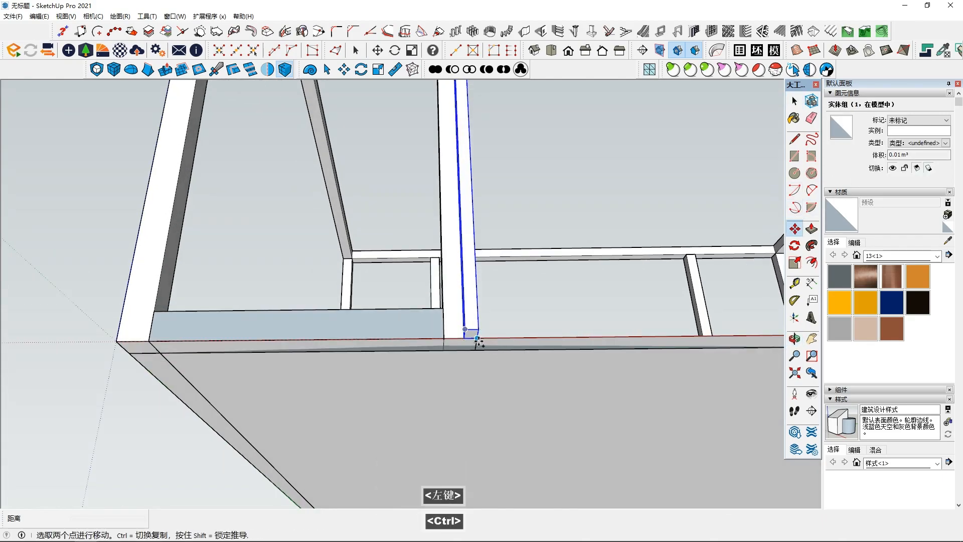
{"action": "left_click", "coordinate": [477, 343]}
{"action": "middle_click_drag", "start_coordinate": [366, 351], "coordinate": [478, 329], "text": "shift"}
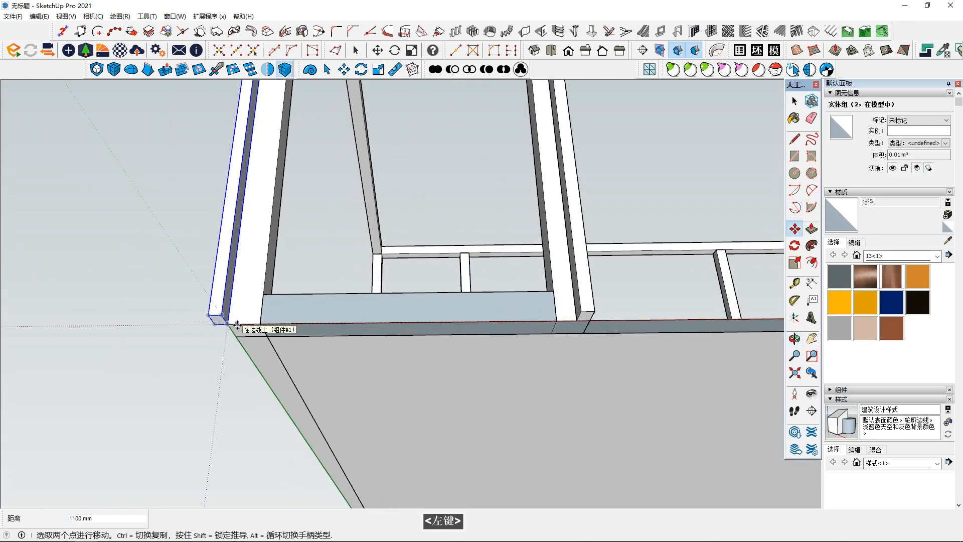
{"action": "key", "text": "Return"}
{"action": "middle_click_drag", "start_coordinate": [238, 330], "coordinate": [405, 329]}
{"action": "scroll", "coordinate": [387, 273], "scroll_direction": "down", "scroll_amount": 5}
{"action": "middle_click_drag", "start_coordinate": [377, 214], "coordinate": [348, 204]}
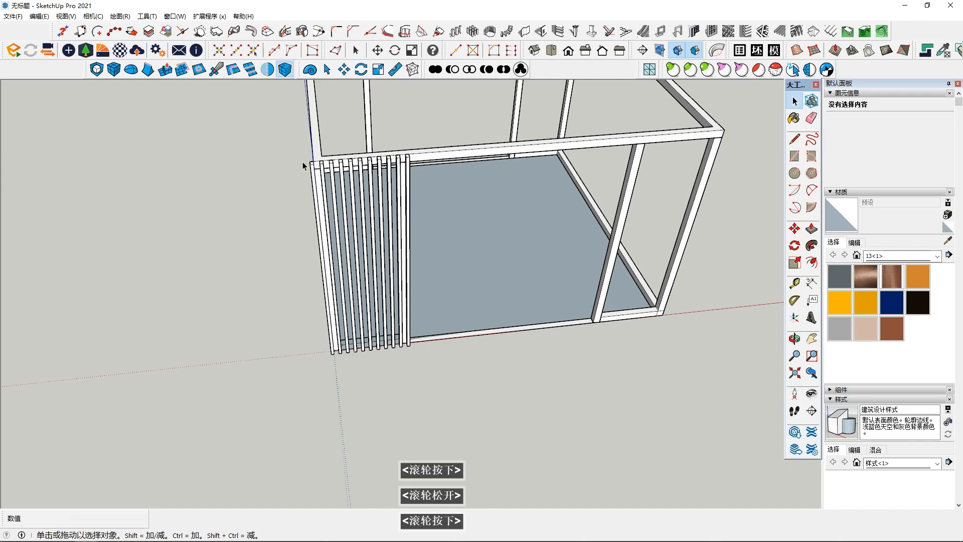
Select the whole row of thin posts beside the origin corner and combine it into one group
{"action": "left_click_drag", "start_coordinate": [302, 154], "coordinate": [413, 355]}
{"action": "middle_click_drag", "start_coordinate": [430, 348], "coordinate": [837, 240]}
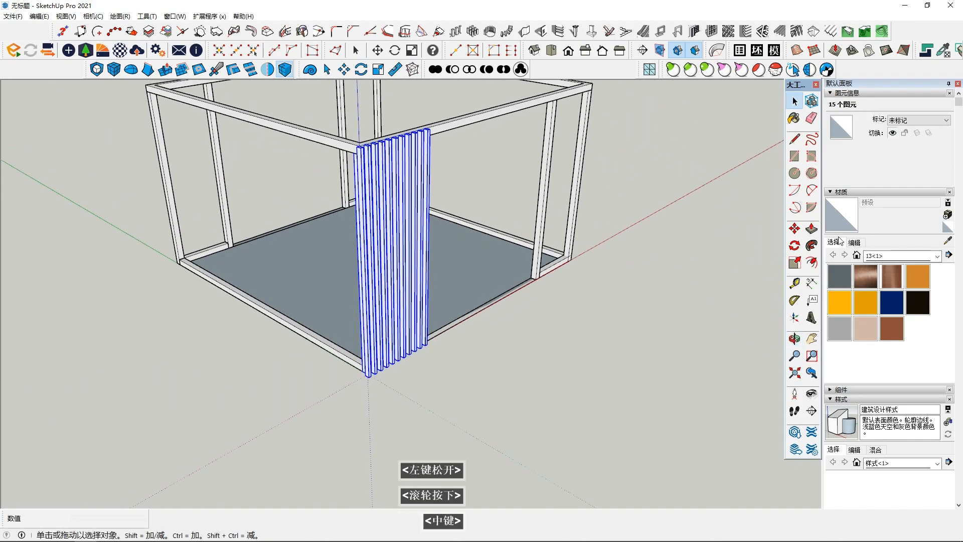
{"action": "key", "text": "Escape"}
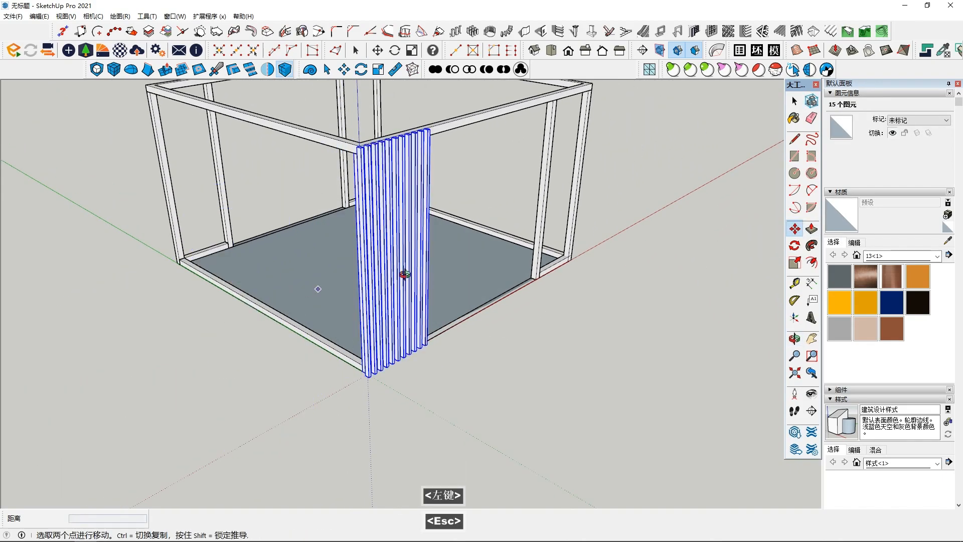
{"action": "key", "text": "space"}
{"action": "scroll", "coordinate": [405, 258], "scroll_direction": "up", "scroll_amount": 3}
{"action": "scroll", "coordinate": [424, 259], "scroll_direction": "down", "scroll_amount": 2}
{"action": "right_click", "coordinate": [427, 256]}
{"action": "left_click", "coordinate": [480, 356]}
{"action": "middle_click_drag", "start_coordinate": [479, 357], "coordinate": [758, 328]}
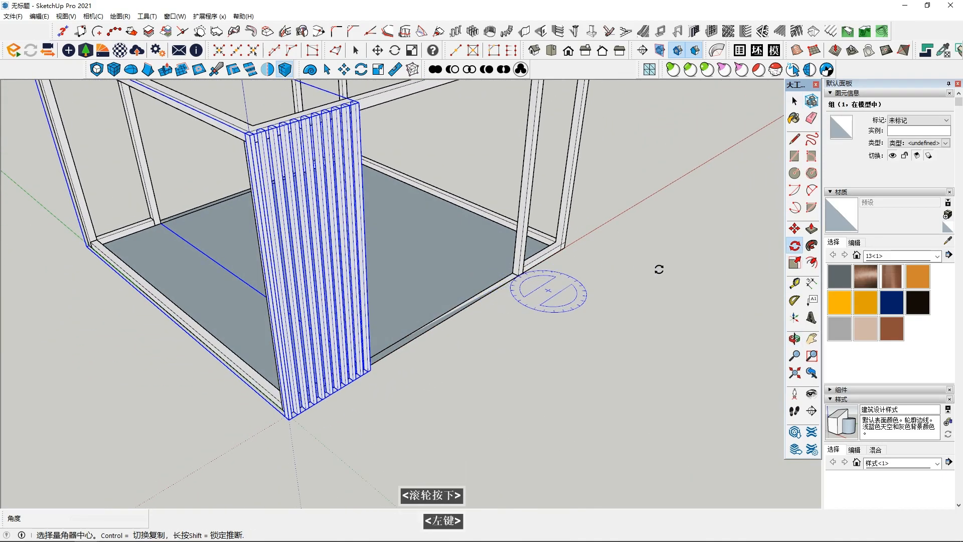
{"action": "left_click", "coordinate": [240, 307]}
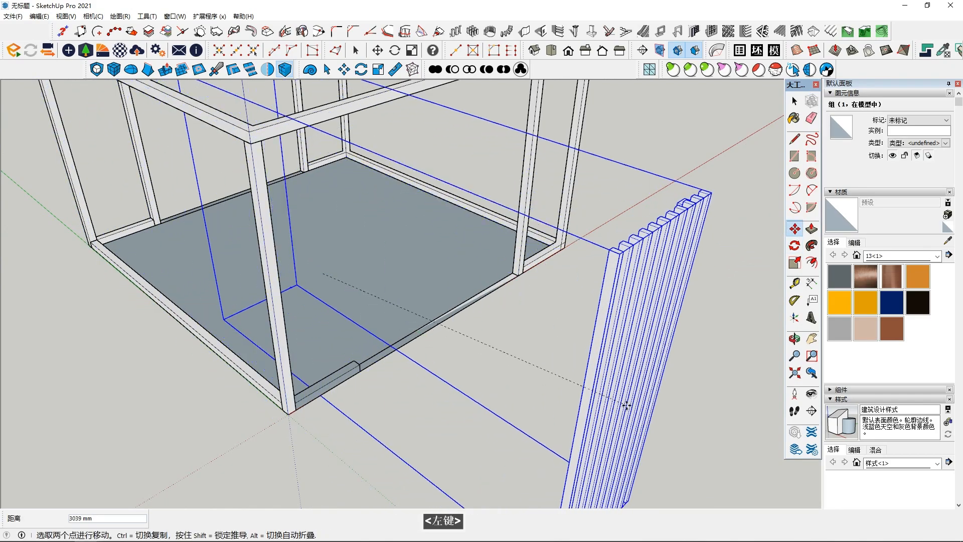
{"action": "scroll", "coordinate": [621, 400], "scroll_direction": "down", "scroll_amount": 3}
{"action": "middle_click_drag", "start_coordinate": [571, 368], "coordinate": [641, 404]}
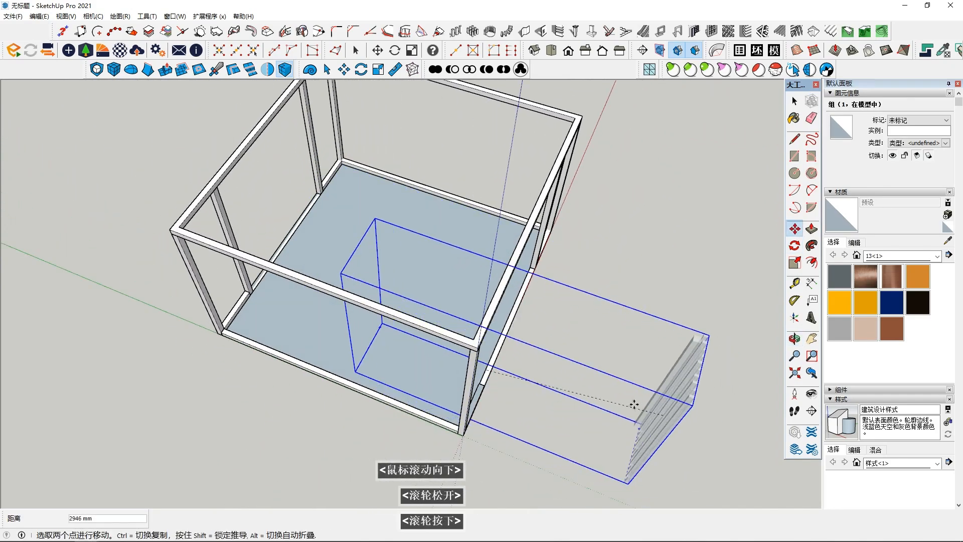
{"action": "key", "text": "Escape"}
Open the post row's group, delete the stray elements that do not belong to the row, and leave the group
{"action": "middle_click_drag", "start_coordinate": [490, 373], "coordinate": [131, 222]}
{"action": "left_click_drag", "start_coordinate": [629, 494], "coordinate": [629, 494]}
{"action": "middle_click_drag", "start_coordinate": [629, 495], "coordinate": [486, 246]}
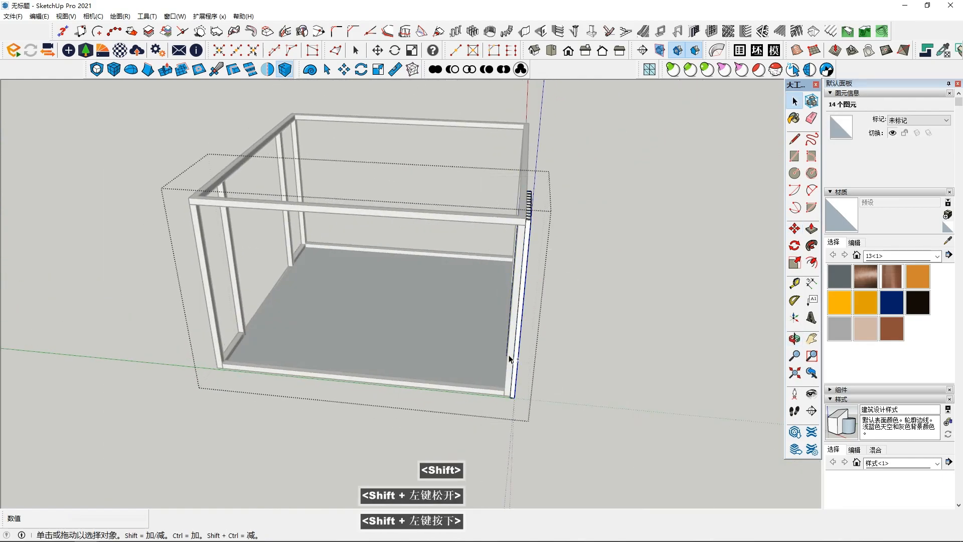
{"action": "left_click_drag", "start_coordinate": [333, 284], "coordinate": [395, 288], "text": "shift"}
{"action": "key", "text": "Delete"}
{"action": "middle_click_drag", "start_coordinate": [456, 308], "coordinate": [344, 304]}
{"action": "left_click", "coordinate": [345, 305]}
{"action": "middle_click_drag", "start_coordinate": [430, 318], "coordinate": [368, 387]}
{"action": "left_click", "coordinate": [240, 384]}
Examine the grouped row of posts from several angles, including the nested end post, and select the row's group
{"action": "scroll", "coordinate": [391, 333], "scroll_direction": "up", "scroll_amount": 2}
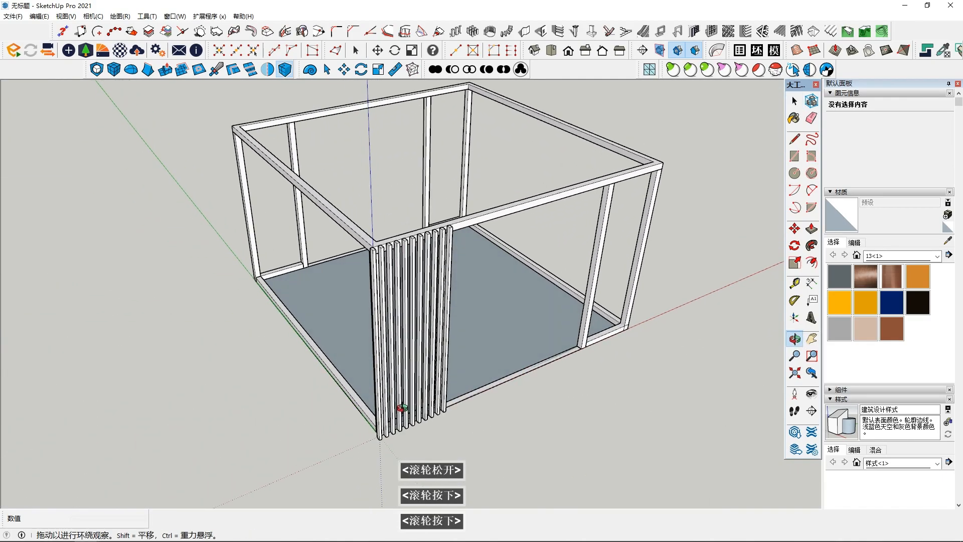
{"action": "middle_click_drag", "start_coordinate": [392, 334], "coordinate": [527, 282]}
{"action": "scroll", "coordinate": [468, 314], "scroll_direction": "up", "scroll_amount": 5}
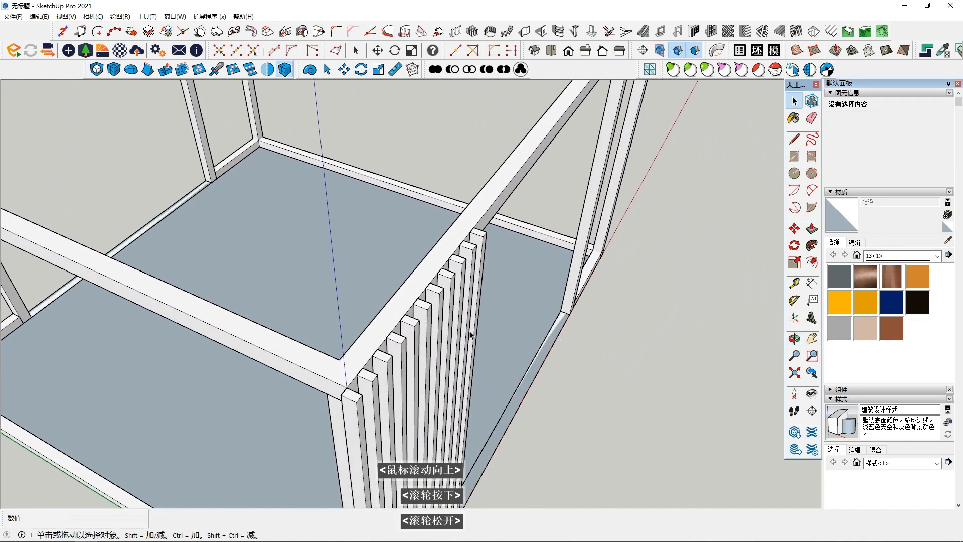
{"action": "scroll", "coordinate": [371, 351], "scroll_direction": "down", "scroll_amount": 2}
{"action": "scroll", "coordinate": [466, 356], "scroll_direction": "up", "scroll_amount": 4}
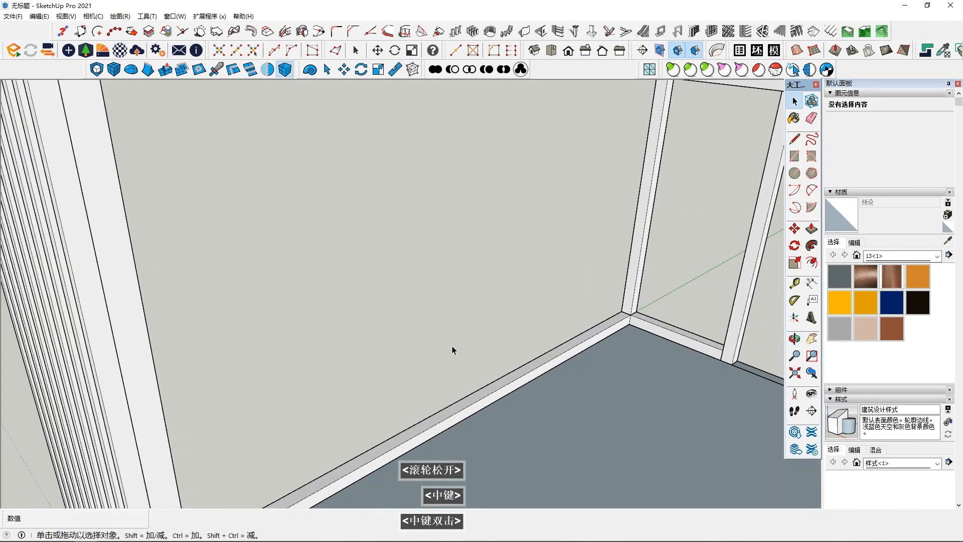
{"action": "scroll", "coordinate": [470, 359], "scroll_direction": "down", "scroll_amount": 2}
{"action": "double_click", "coordinate": [389, 291]}
{"action": "double_click", "coordinate": [384, 287]}
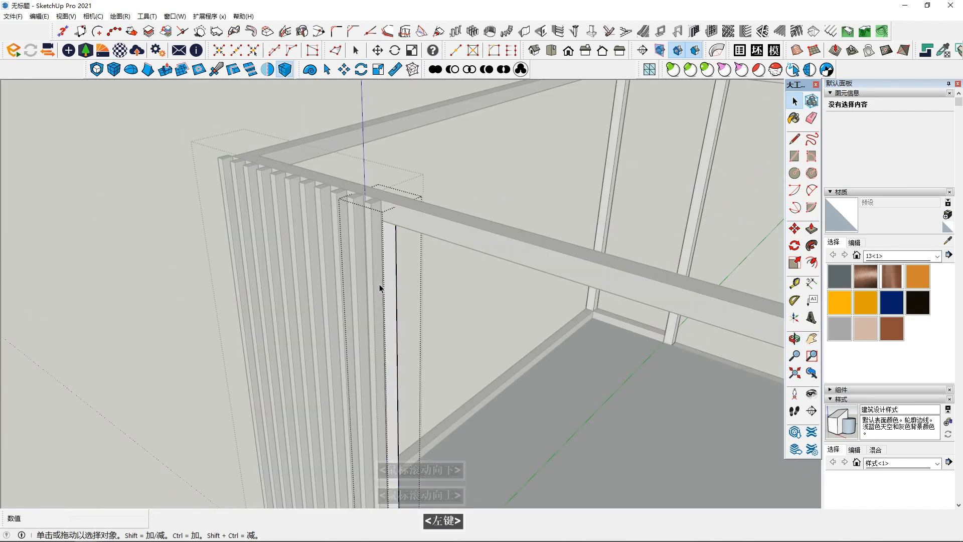
{"action": "left_click", "coordinate": [216, 316]}
{"action": "scroll", "coordinate": [74, 336], "scroll_direction": "down", "scroll_amount": 1}
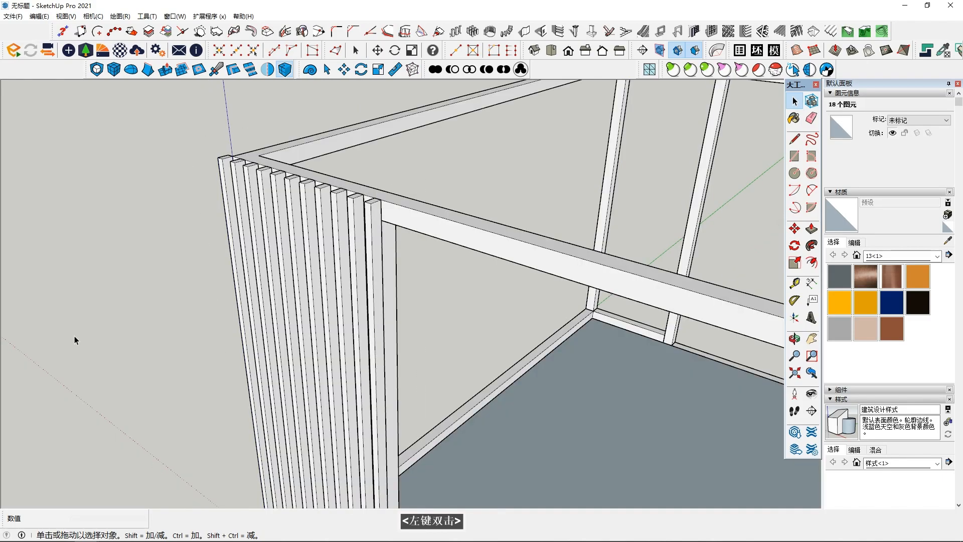
{"action": "scroll", "coordinate": [311, 316], "scroll_direction": "down", "scroll_amount": 1}
{"action": "scroll", "coordinate": [351, 306], "scroll_direction": "up", "scroll_amount": 1}
{"action": "middle_click_drag", "start_coordinate": [351, 306], "coordinate": [400, 318]}
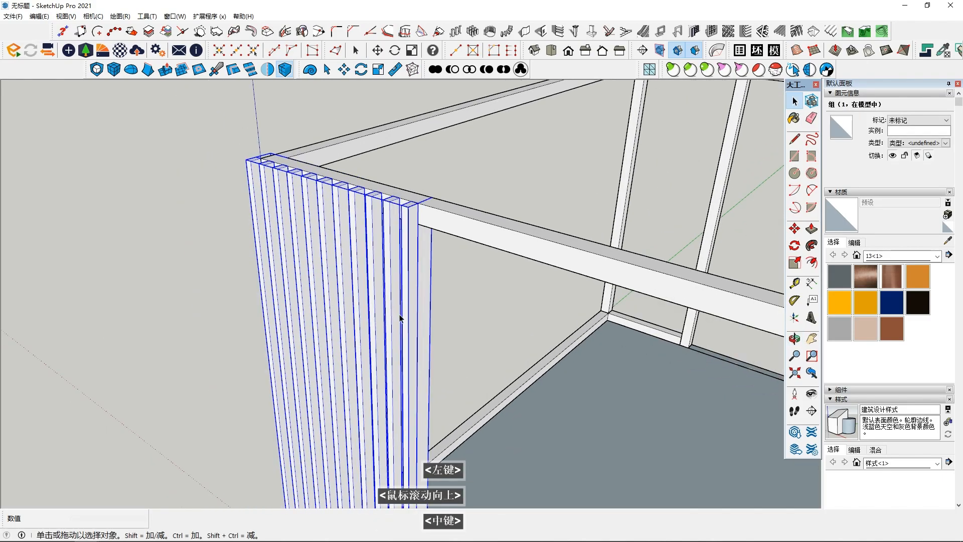
Open the post row's group, inspect its nested posts, and leave the group
{"action": "double_click", "coordinate": [419, 294]}
{"action": "double_click", "coordinate": [419, 294]}
{"action": "triple_click", "coordinate": [420, 294]}
{"action": "middle_click_drag", "start_coordinate": [346, 335], "coordinate": [316, 400]}
{"action": "left_click", "coordinate": [131, 362]}
{"action": "double_click", "coordinate": [381, 296]}
{"action": "left_click", "coordinate": [112, 351]}
Copy the post row about 459 mm inward and rotate the copy so it runs along the adjacent side
{"action": "scroll", "coordinate": [286, 292], "scroll_direction": "down", "scroll_amount": 2}
{"action": "scroll", "coordinate": [352, 324], "scroll_direction": "down", "scroll_amount": 1}
{"action": "left_click", "coordinate": [320, 267]}
{"action": "middle_click_drag", "start_coordinate": [320, 267], "coordinate": [477, 376]}
{"action": "middle_click_drag", "start_coordinate": [542, 376], "coordinate": [755, 300]}
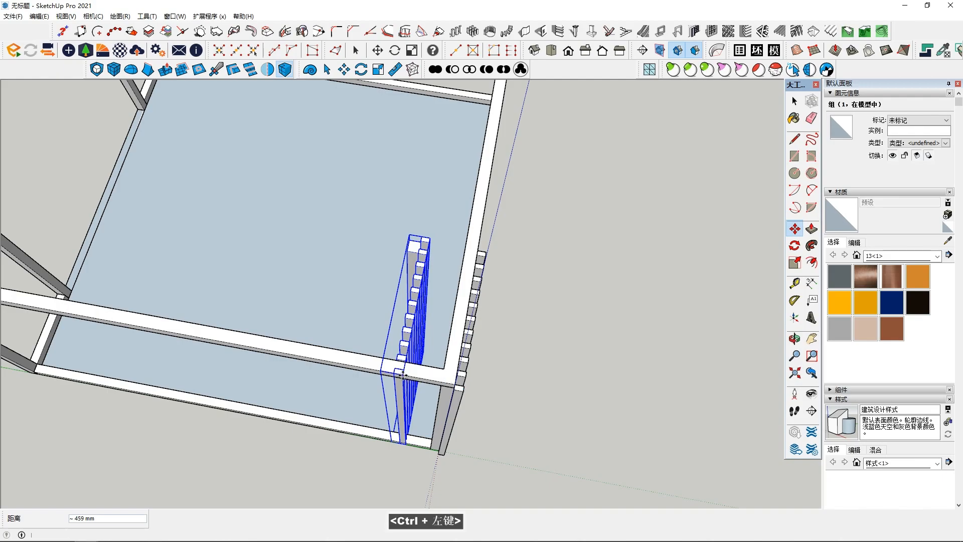
{"action": "left_click", "coordinate": [403, 375]}
{"action": "middle_click_drag", "start_coordinate": [403, 375], "coordinate": [723, 322]}
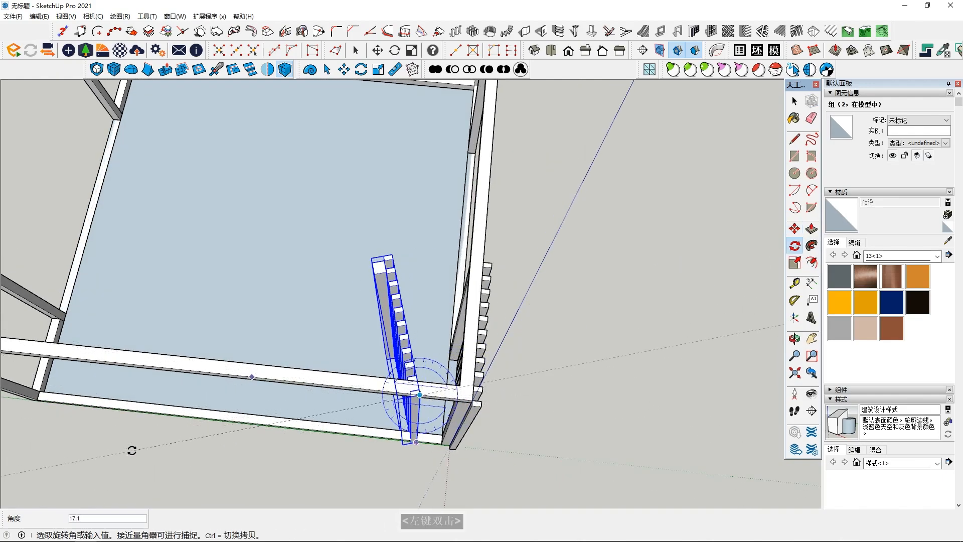
{"action": "key", "text": "Return"}
{"action": "key", "text": "space"}
{"action": "scroll", "coordinate": [321, 377], "scroll_direction": "up", "scroll_amount": 5}
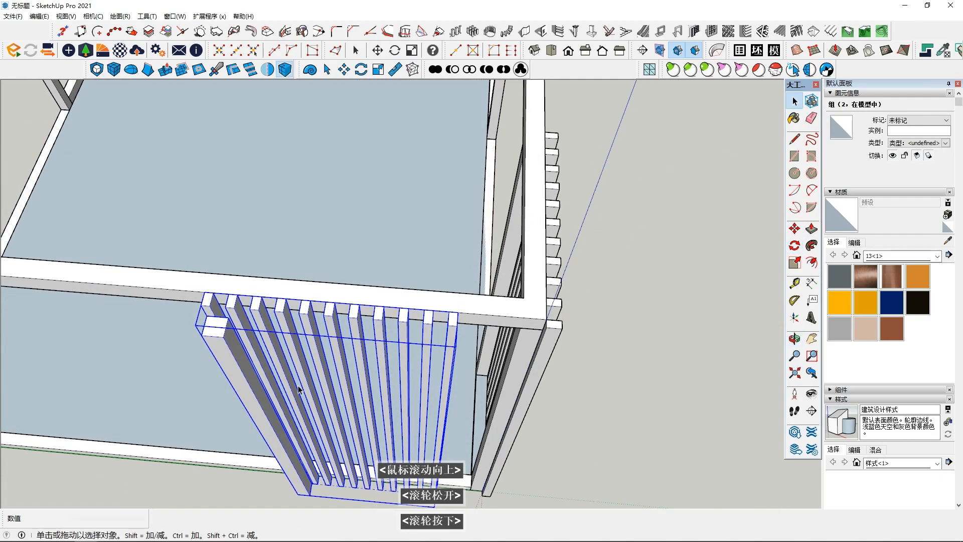
Open the rotated row's group, delete the thick end post, and leave the group
{"action": "double_click", "coordinate": [243, 389]}
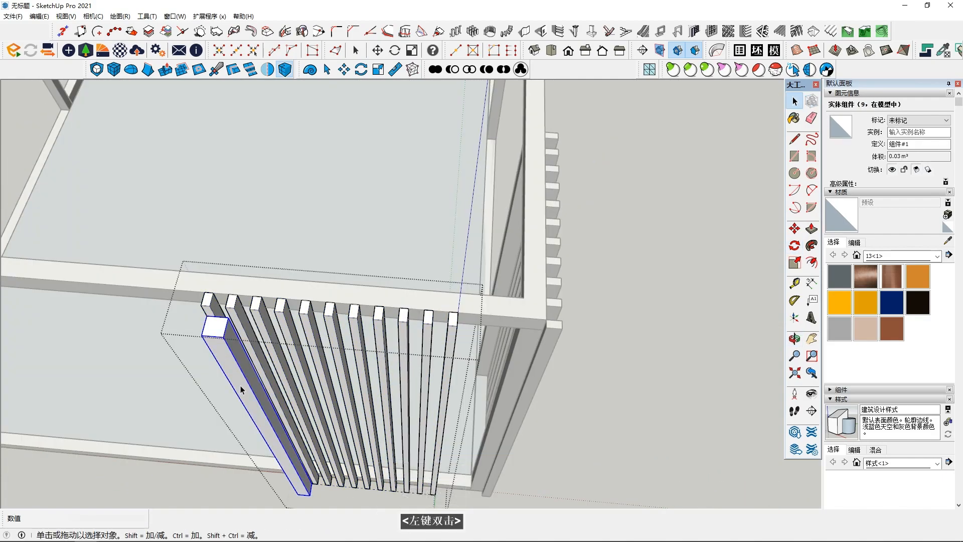
{"action": "key", "text": "Delete"}
{"action": "left_click", "coordinate": [558, 363]}
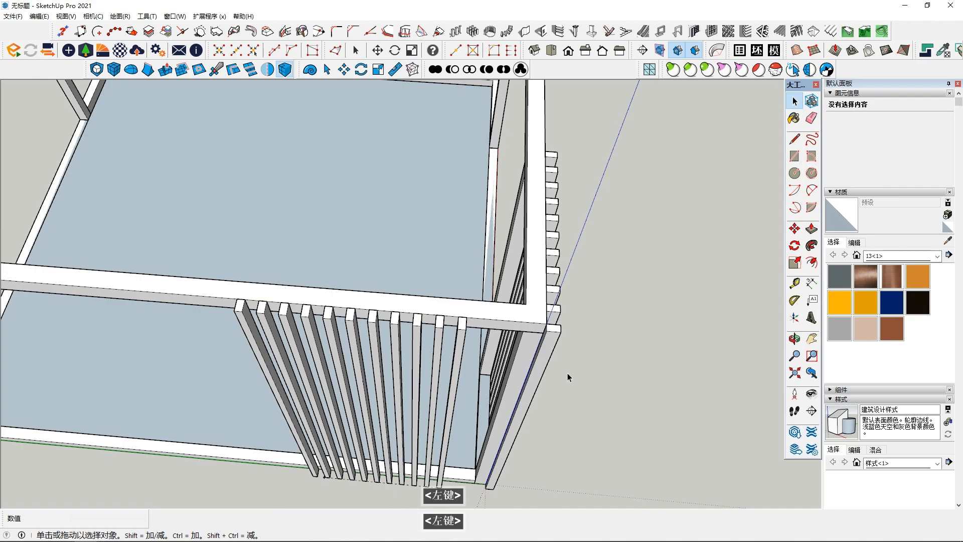
{"action": "scroll", "coordinate": [561, 366], "scroll_direction": "down", "scroll_amount": 5}
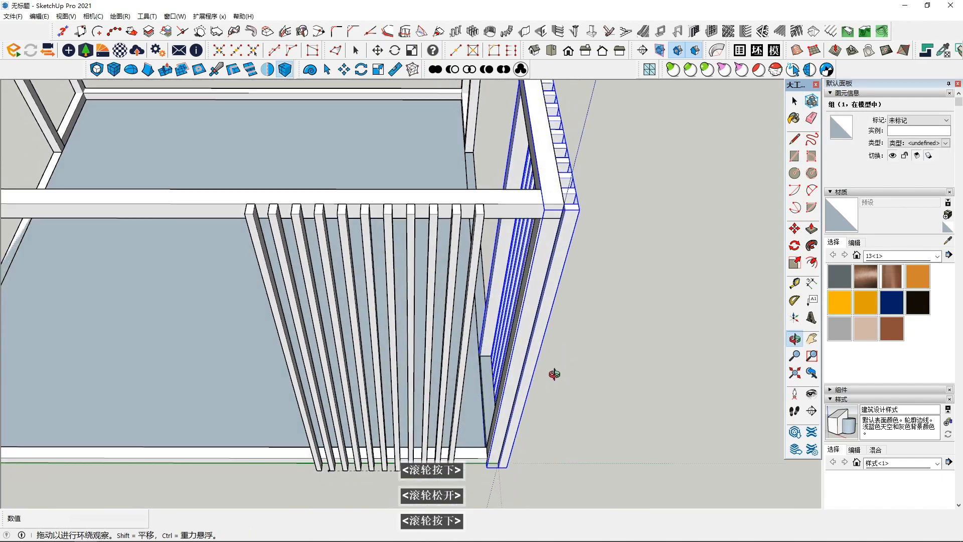
{"action": "scroll", "coordinate": [567, 351], "scroll_direction": "down", "scroll_amount": 4}
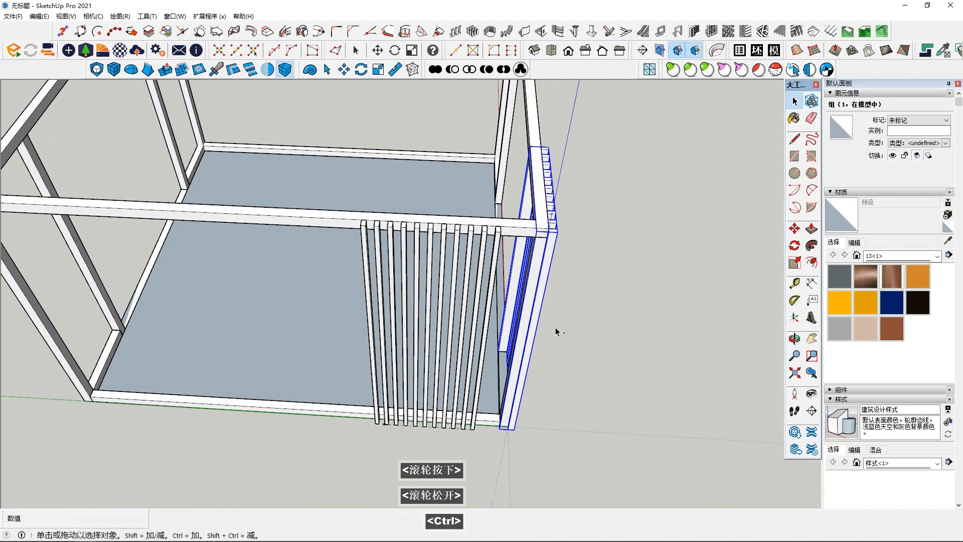
Undo the post deletion, the rotation and the copy of the post row
{"action": "key", "text": "ctrl+z"}
{"action": "middle_click_drag", "start_coordinate": [527, 312], "coordinate": [439, 260], "text": "ctrl"}
{"action": "key", "text": "ctrl+z"}
{"action": "key", "text": "ctrl+z"}
{"action": "key", "text": "ctrl+z"}
Select the post row's group and rotate a copy by a right angle at the origin corner onto the adjacent side
{"action": "scroll", "coordinate": [439, 259], "scroll_direction": "down", "scroll_amount": 1}
{"action": "left_click", "coordinate": [440, 262]}
{"action": "scroll", "coordinate": [338, 291], "scroll_direction": "down", "scroll_amount": 2}
{"action": "middle_click_drag", "start_coordinate": [338, 291], "coordinate": [773, 263]}
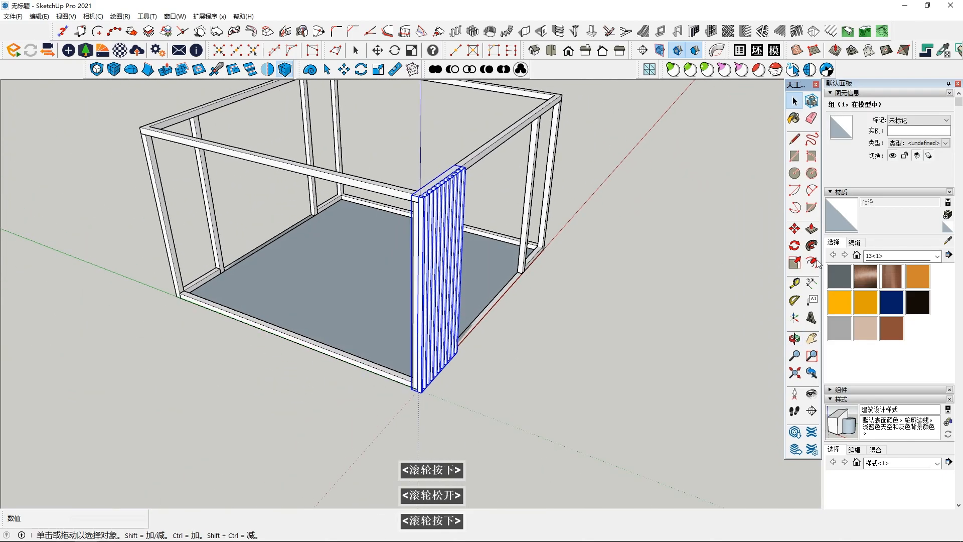
{"action": "middle_click_drag", "start_coordinate": [501, 311], "coordinate": [452, 365]}
{"action": "key", "text": "Escape"}
{"action": "middle_click_drag", "start_coordinate": [417, 295], "coordinate": [846, 274]}
{"action": "left_click", "coordinate": [795, 245]}
{"action": "middle_click_drag", "start_coordinate": [507, 347], "coordinate": [481, 349]}
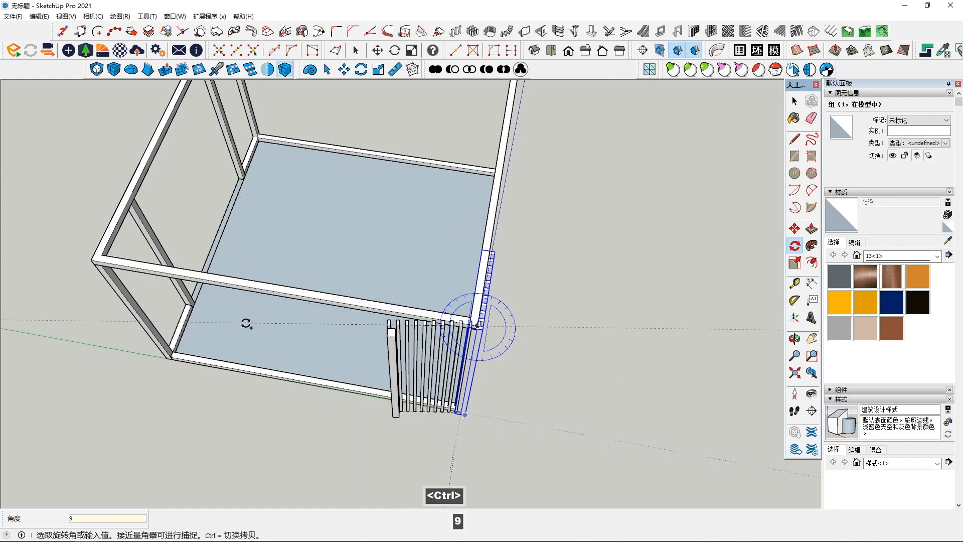
{"action": "middle_click", "coordinate": [531, 323]}
{"action": "scroll", "coordinate": [531, 322], "scroll_direction": "up", "scroll_amount": 2}
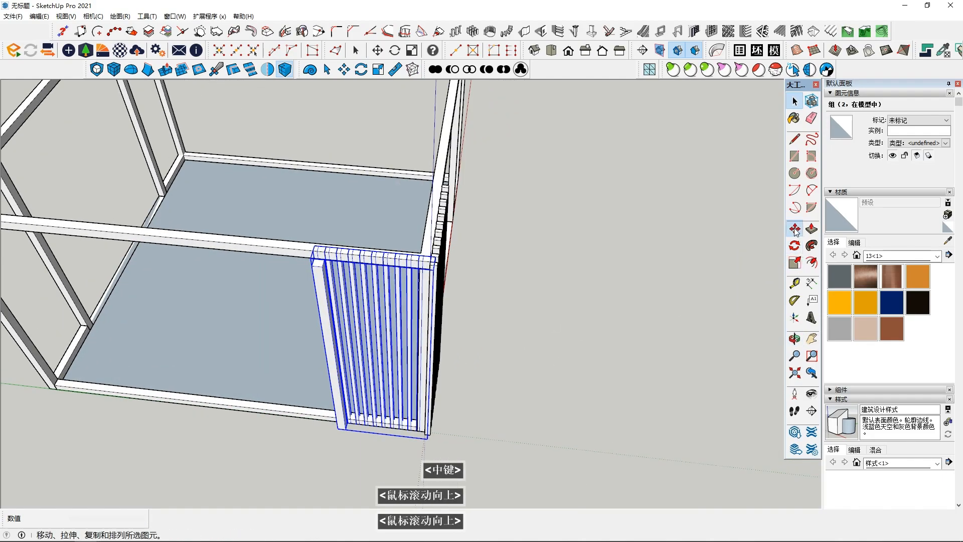
Move the rotated post row by its upper end corner to sit outside the ring beam, beside the corner column
{"action": "left_click", "coordinate": [795, 229]}
{"action": "middle_click", "coordinate": [440, 257]}
{"action": "left_click", "coordinate": [440, 240]}
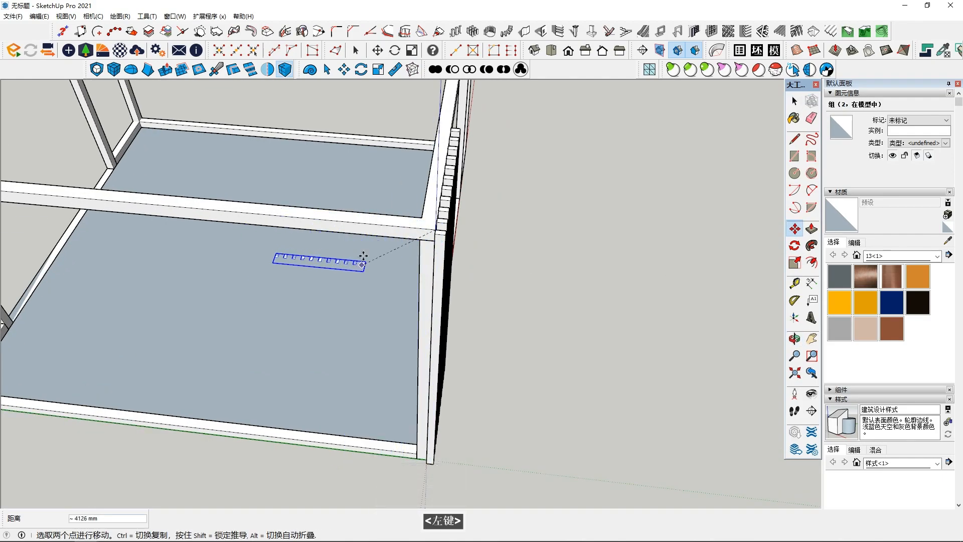
{"action": "scroll", "coordinate": [379, 235], "scroll_direction": "up", "scroll_amount": 1}
{"action": "scroll", "coordinate": [379, 235], "scroll_direction": "up", "scroll_amount": 1}
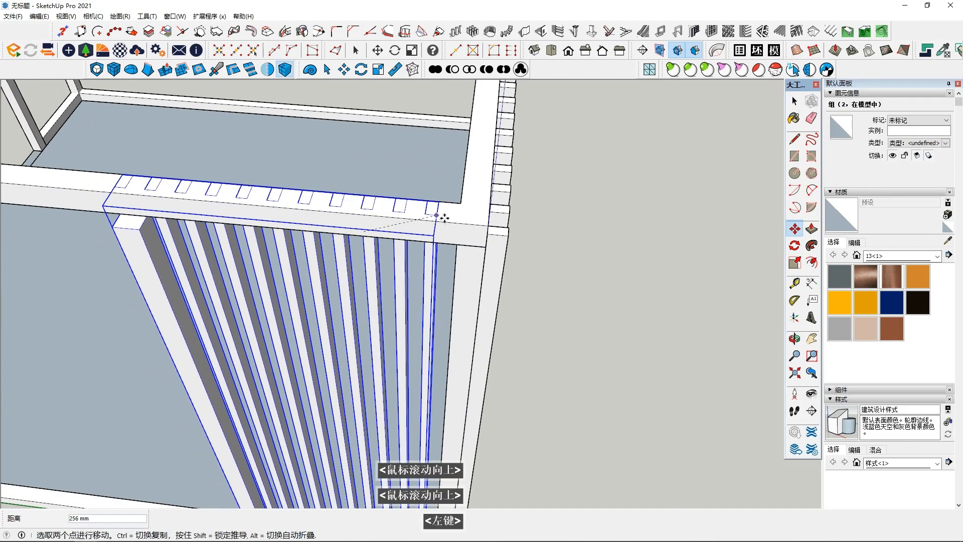
{"action": "left_click", "coordinate": [457, 226]}
{"action": "middle_click_drag", "start_coordinate": [457, 226], "coordinate": [480, 244]}
{"action": "left_click", "coordinate": [486, 233]}
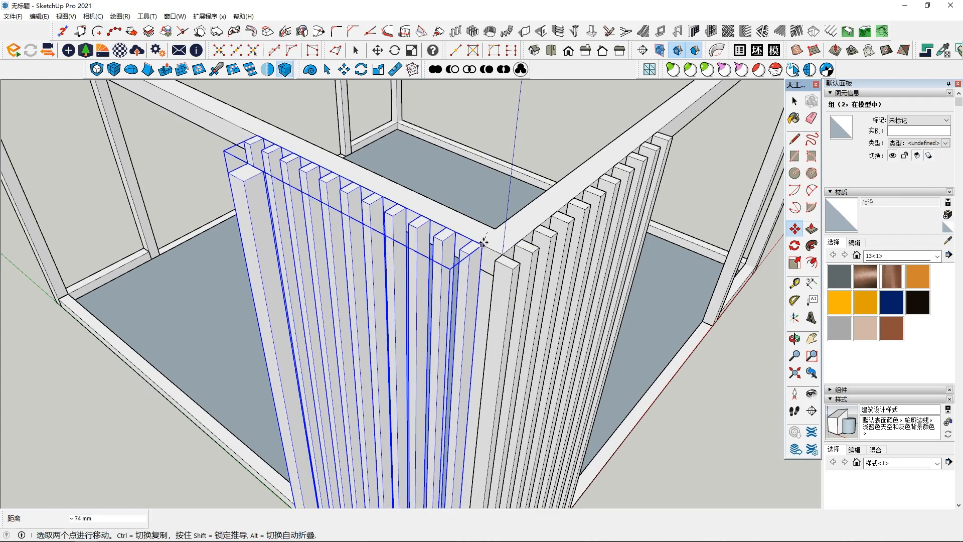
{"action": "middle_click_drag", "start_coordinate": [479, 241], "coordinate": [396, 387]}
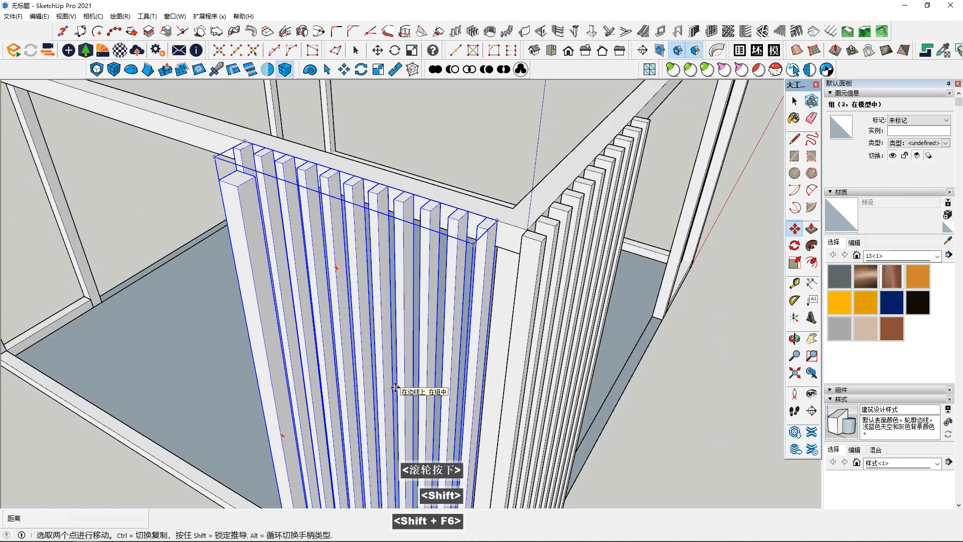
Open the rotated row's group, delete the thick end post, and leave the group
{"action": "middle_click_drag", "start_coordinate": [552, 132], "coordinate": [483, 157]}
{"action": "scroll", "coordinate": [602, 220], "scroll_direction": "down", "scroll_amount": 2}
{"action": "middle_click_drag", "start_coordinate": [708, 205], "coordinate": [721, 211], "text": "shift"}
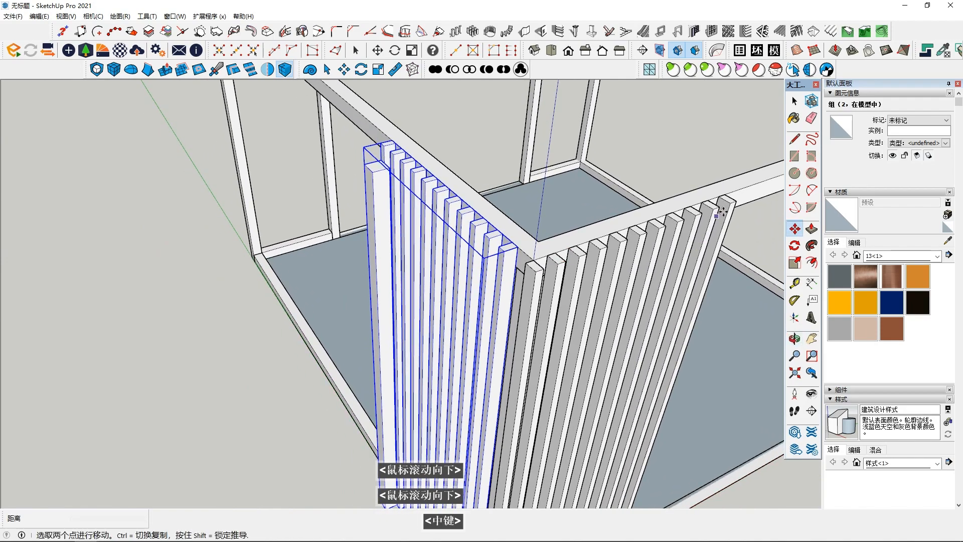
{"action": "middle_click_drag", "start_coordinate": [570, 265], "coordinate": [611, 282]}
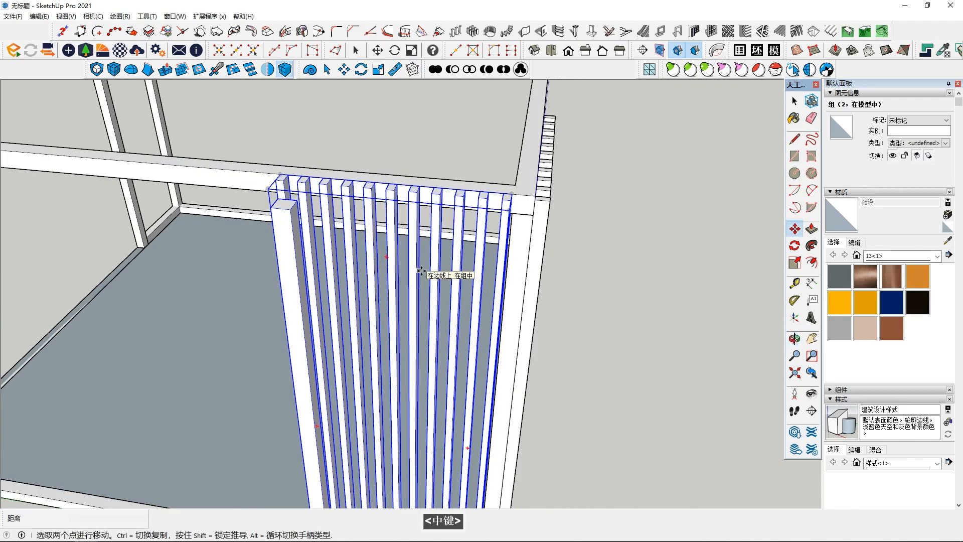
{"action": "double_click", "coordinate": [290, 265]}
{"action": "scroll", "coordinate": [290, 263], "scroll_direction": "down", "scroll_amount": 3}
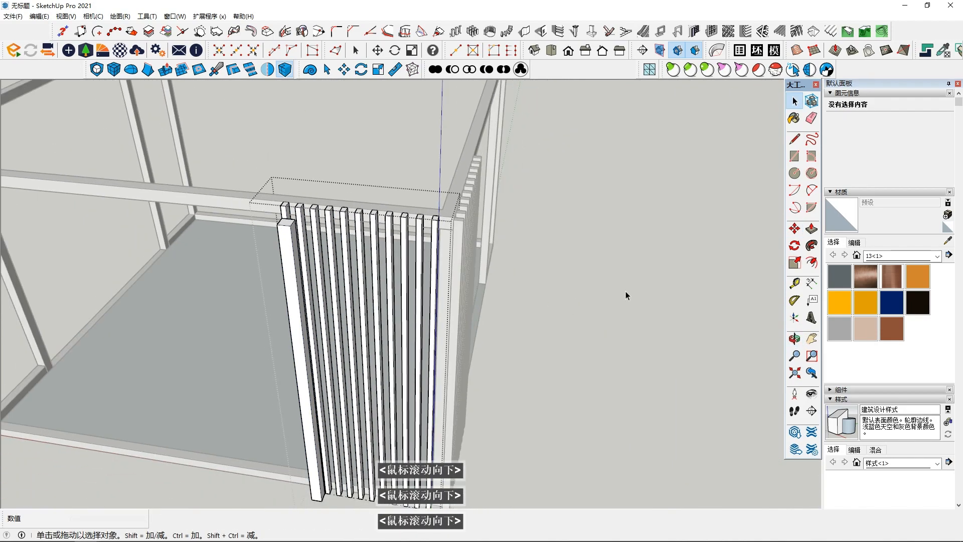
{"action": "left_click", "coordinate": [625, 291]}
{"action": "middle_click_drag", "start_coordinate": [539, 294], "coordinate": [523, 340]}
{"action": "key", "text": "shift+F6"}
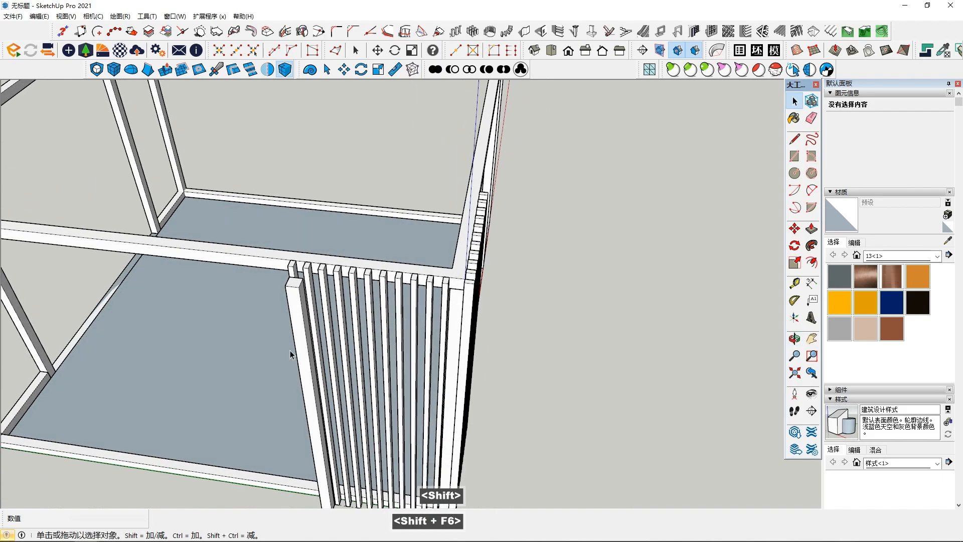
{"action": "scroll", "coordinate": [303, 356], "scroll_direction": "up", "scroll_amount": 2}
{"action": "double_click", "coordinate": [303, 353]}
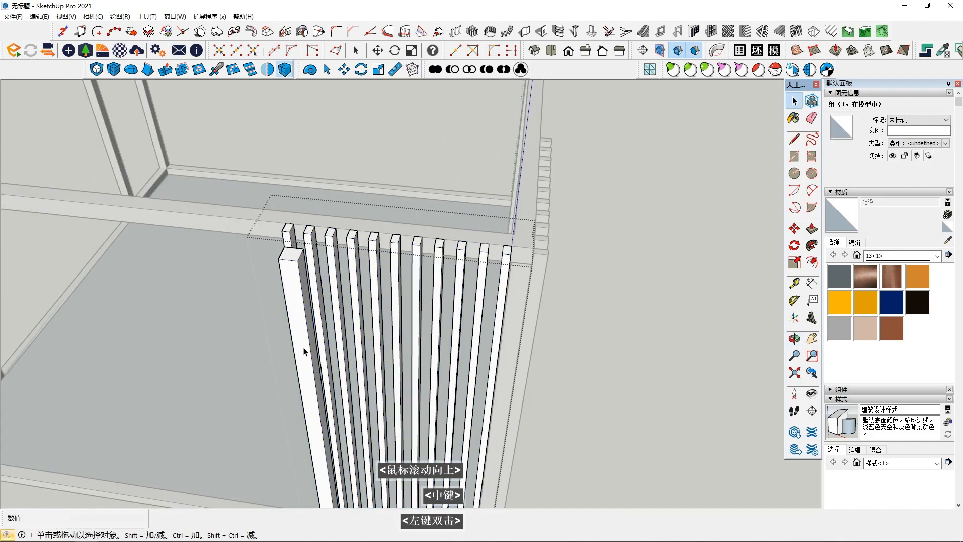
{"action": "left_click", "coordinate": [661, 324]}
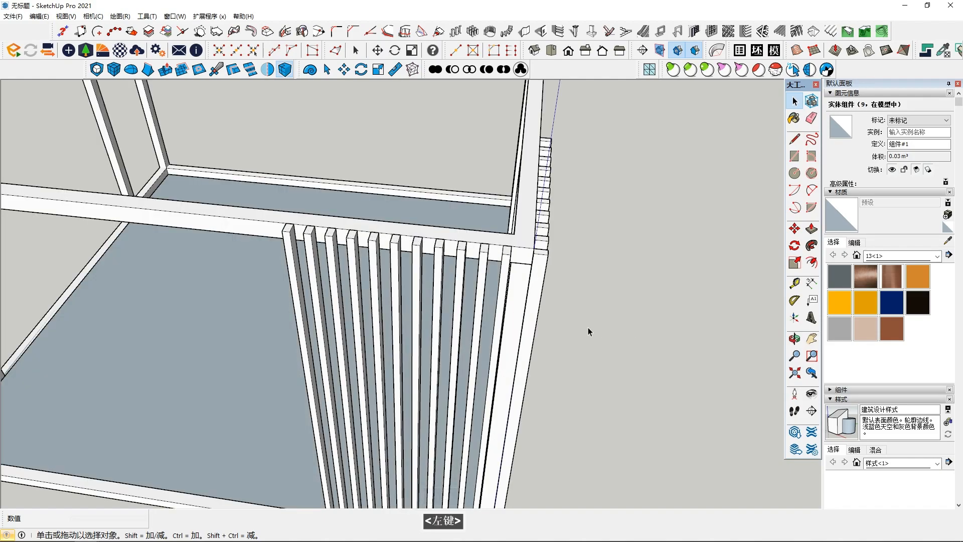
Move the rotated row along the green axis so its end post lines up with the ring beam's inner corner
{"action": "scroll", "coordinate": [495, 308], "scroll_direction": "down", "scroll_amount": 3}
{"action": "middle_click_drag", "start_coordinate": [495, 308], "coordinate": [611, 304]}
{"action": "scroll", "coordinate": [516, 315], "scroll_direction": "up", "scroll_amount": 3}
{"action": "scroll", "coordinate": [345, 245], "scroll_direction": "up", "scroll_amount": 3}
{"action": "scroll", "coordinate": [572, 304], "scroll_direction": "down", "scroll_amount": 2}
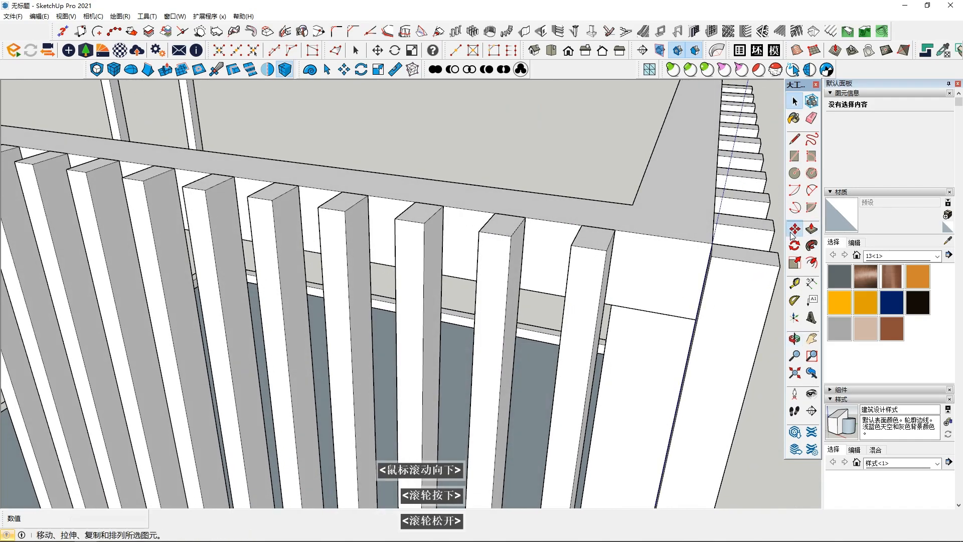
{"action": "left_click", "coordinate": [614, 233]}
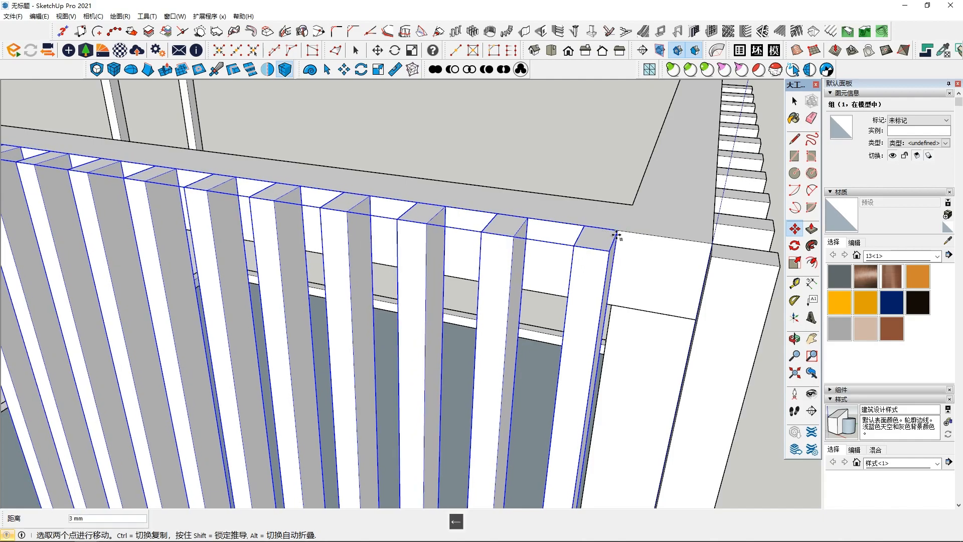
{"action": "middle_click_drag", "start_coordinate": [610, 315], "coordinate": [623, 246]}
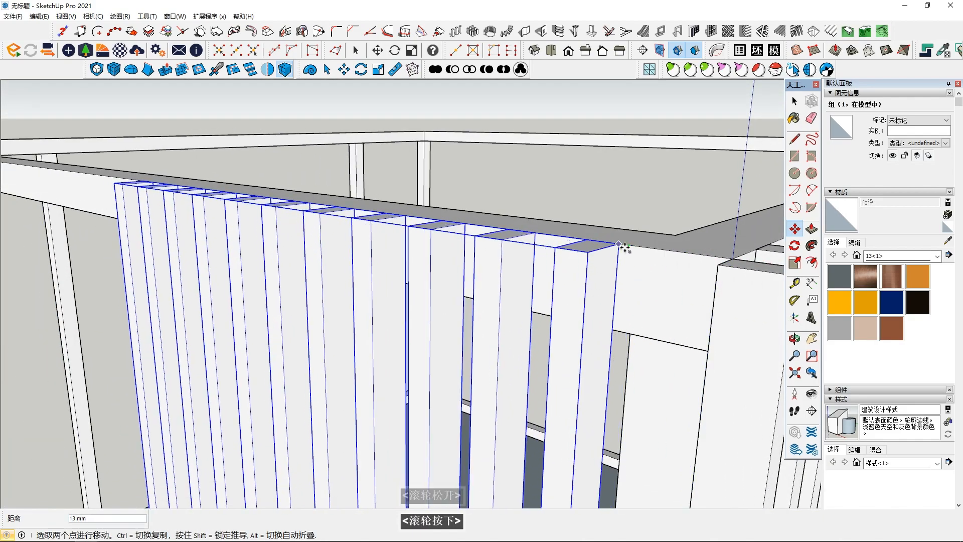
{"action": "middle_click_drag", "start_coordinate": [642, 279], "coordinate": [637, 198]}
{"action": "left_click", "coordinate": [636, 197]}
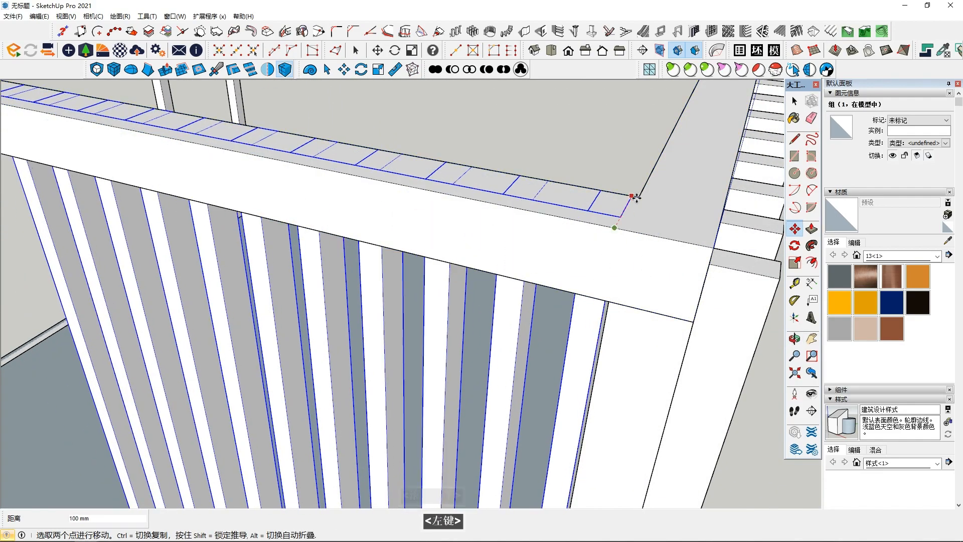
{"action": "key", "text": "Right"}
{"action": "key", "text": "Left"}
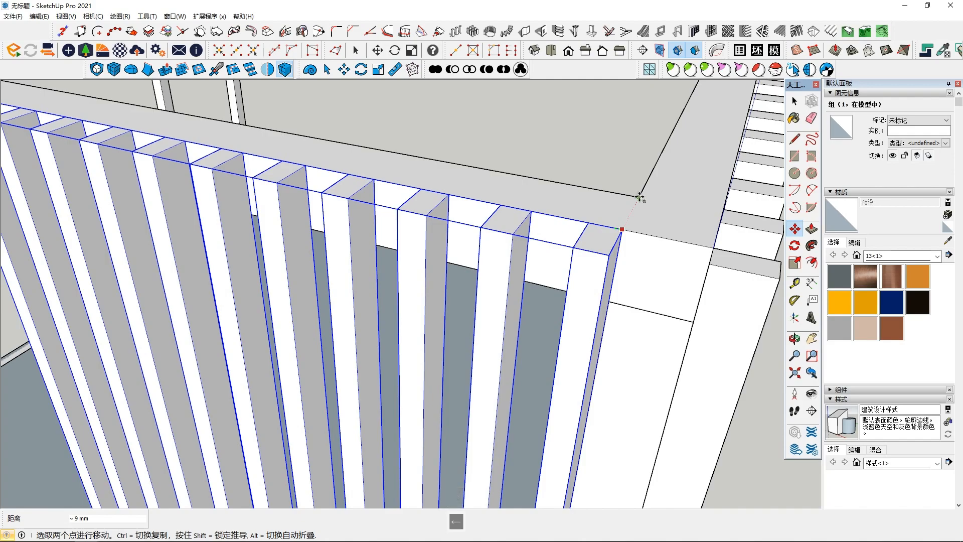
Copy the rotated post row about 1806 mm along the ring beam to the middle of that side
{"action": "scroll", "coordinate": [639, 197], "scroll_direction": "down", "scroll_amount": 5}
{"action": "middle_click_drag", "start_coordinate": [570, 322], "coordinate": [409, 269]}
{"action": "double_click", "coordinate": [394, 269]}
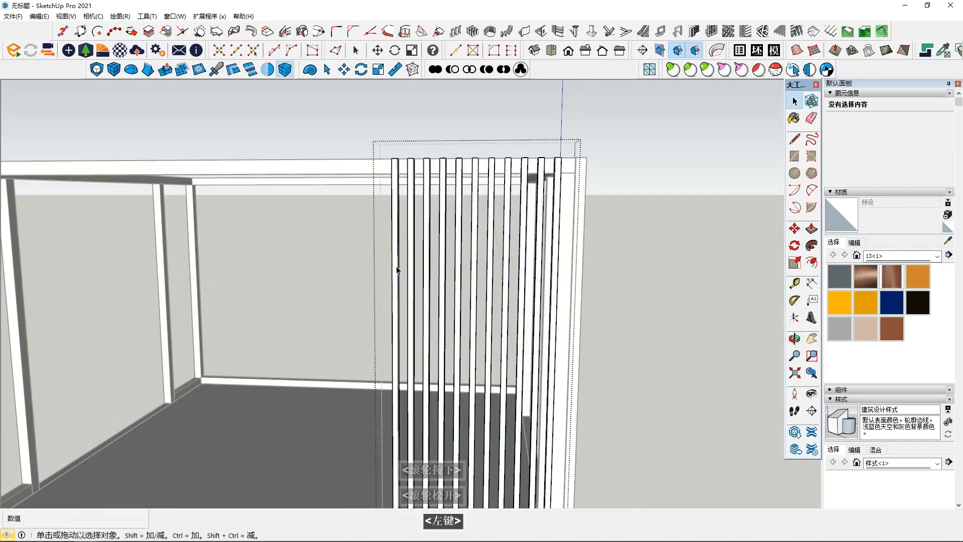
{"action": "scroll", "coordinate": [673, 325], "scroll_direction": "down", "scroll_amount": 4}
{"action": "middle_click_drag", "start_coordinate": [662, 301], "coordinate": [572, 367]}
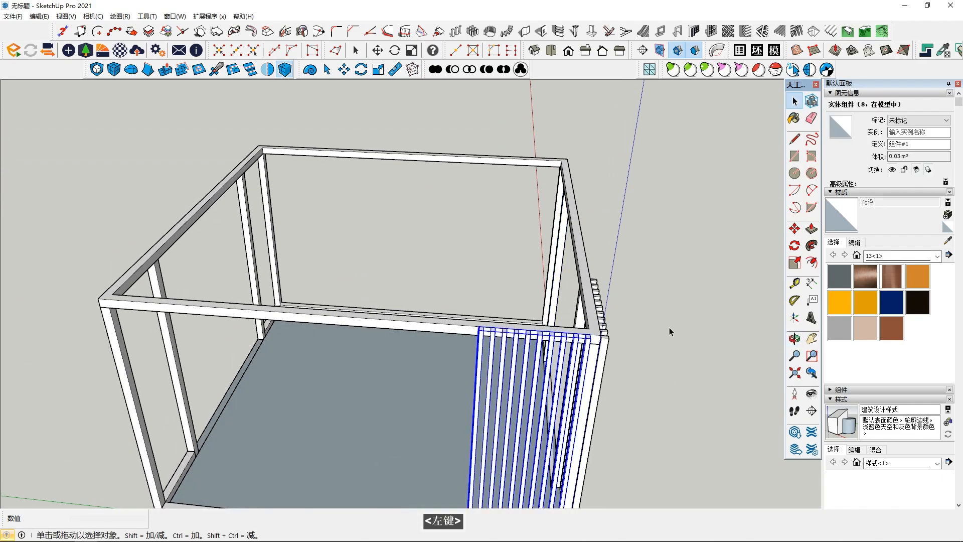
{"action": "middle_click_drag", "start_coordinate": [473, 340], "coordinate": [469, 264]}
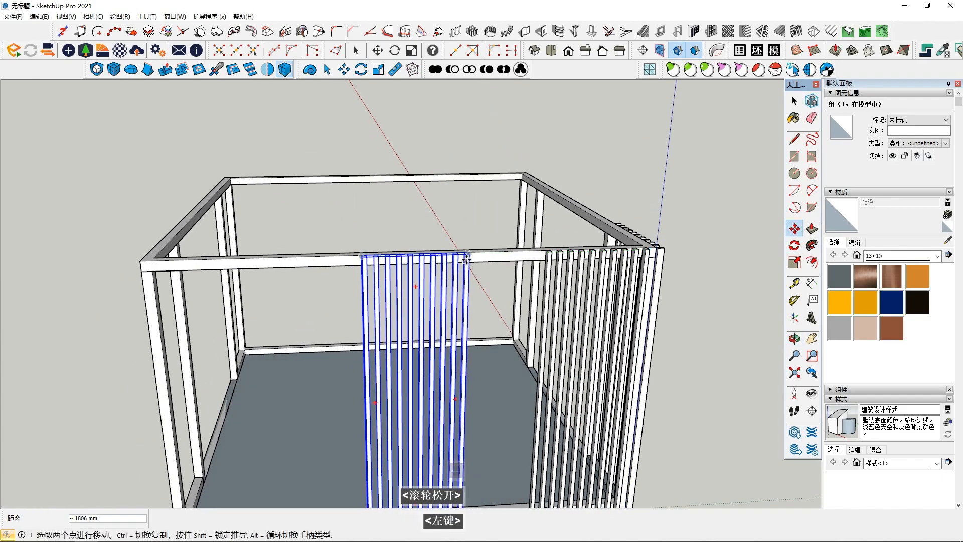
{"action": "middle_click_drag", "start_coordinate": [351, 260], "coordinate": [416, 266], "text": "shift"}
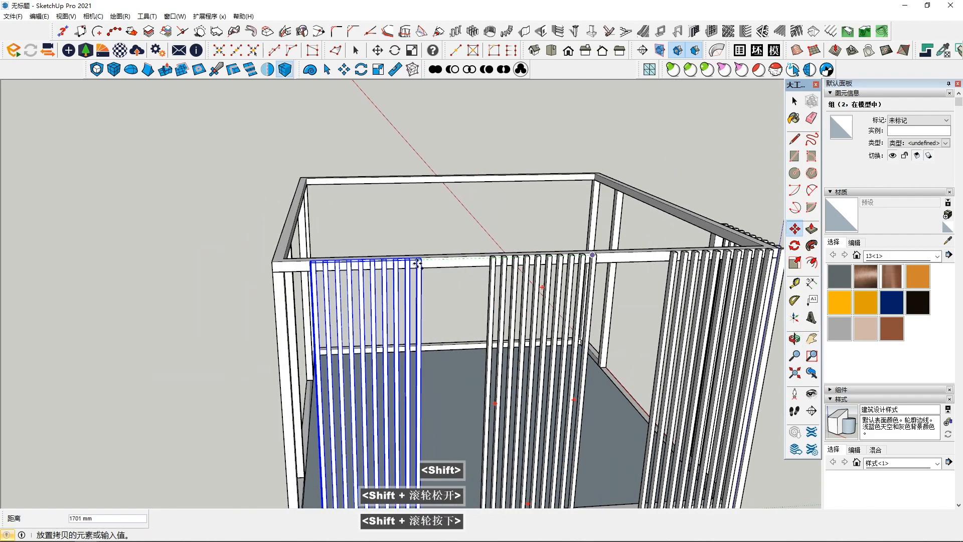
{"action": "key", "text": "Escape"}
{"action": "scroll", "coordinate": [352, 262], "scroll_direction": "up", "scroll_amount": 2}
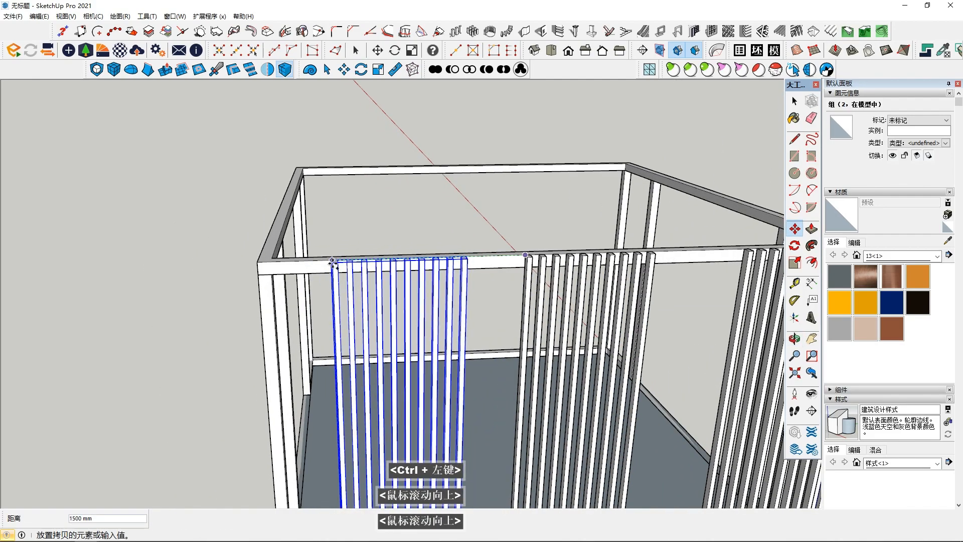
{"action": "scroll", "coordinate": [328, 261], "scroll_direction": "up", "scroll_amount": 1}
{"action": "middle_click_drag", "start_coordinate": [294, 275], "coordinate": [287, 292]}
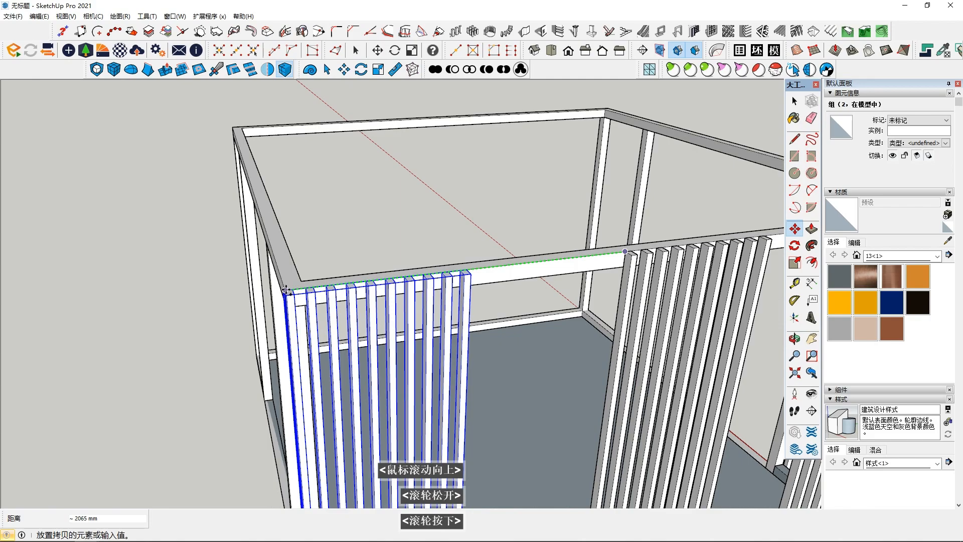
{"action": "scroll", "coordinate": [287, 290], "scroll_direction": "up", "scroll_amount": 3}
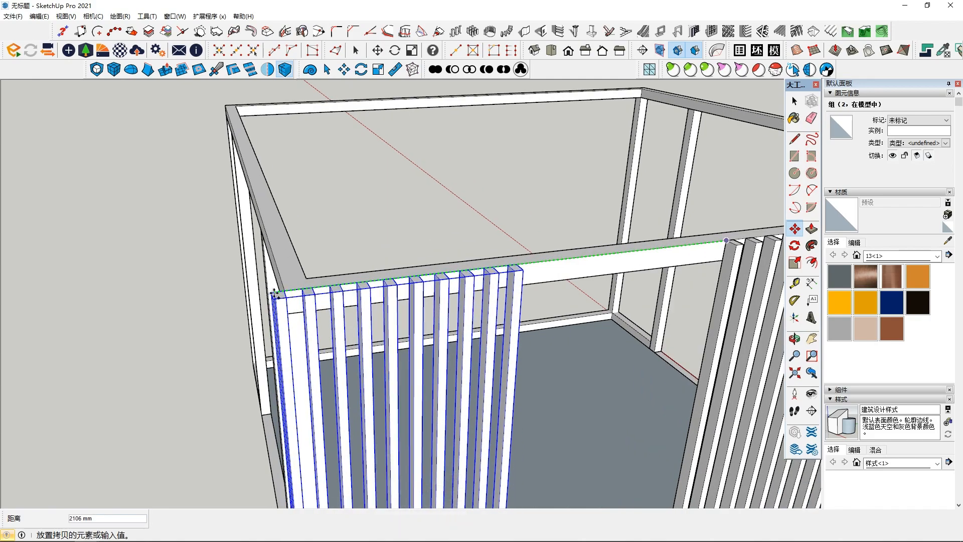
{"action": "scroll", "coordinate": [278, 294], "scroll_direction": "up", "scroll_amount": 3}
{"action": "key", "text": "Escape"}
Copy the middle post row about 2104 mm along the green axis to the far corner of the same side
{"action": "scroll", "coordinate": [393, 291], "scroll_direction": "down", "scroll_amount": 3}
{"action": "middle_click_drag", "start_coordinate": [393, 291], "coordinate": [189, 421]}
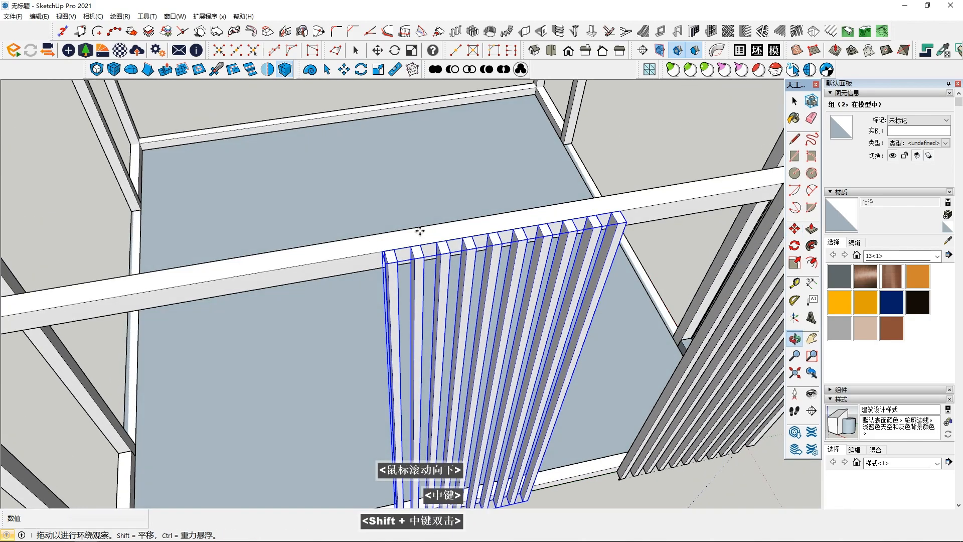
{"action": "middle_click_drag", "start_coordinate": [423, 236], "coordinate": [392, 244]}
{"action": "left_click", "coordinate": [393, 247], "text": "ctrl"}
{"action": "middle_click_drag", "start_coordinate": [288, 247], "coordinate": [538, 214], "text": "shift"}
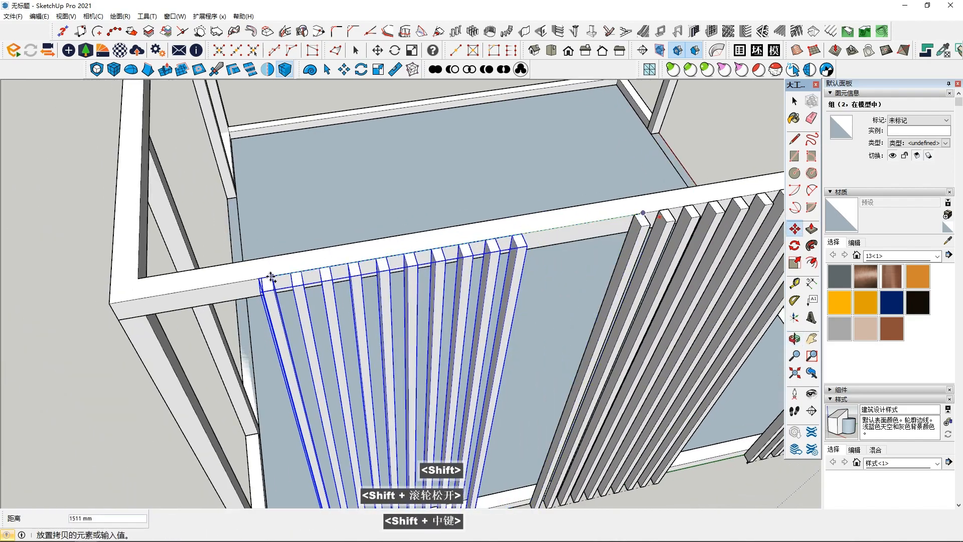
{"action": "middle_click_drag", "start_coordinate": [206, 288], "coordinate": [359, 255]}
{"action": "scroll", "coordinate": [286, 310], "scroll_direction": "up", "scroll_amount": 2}
{"action": "middle_click_drag", "start_coordinate": [313, 293], "coordinate": [285, 297], "text": "shift"}
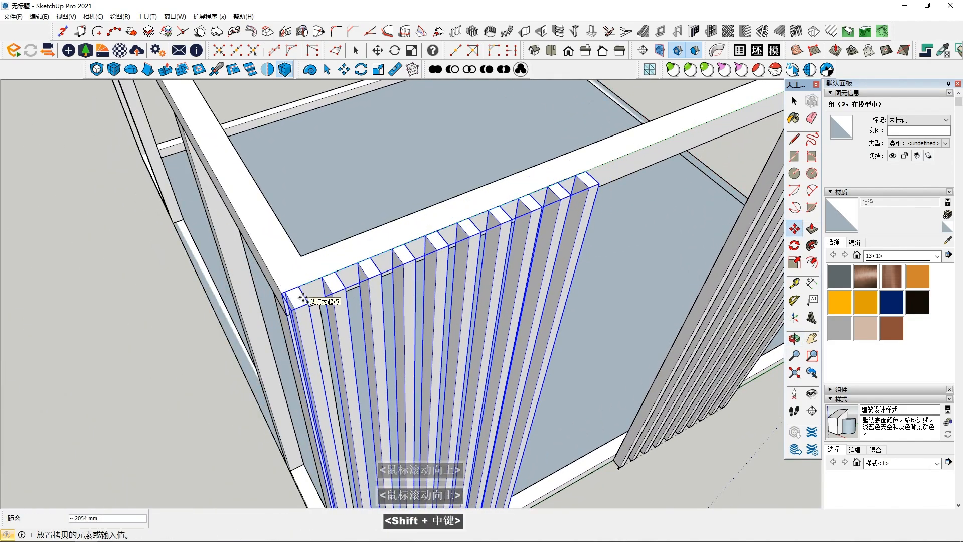
{"action": "scroll", "coordinate": [282, 296], "scroll_direction": "up", "scroll_amount": 1}
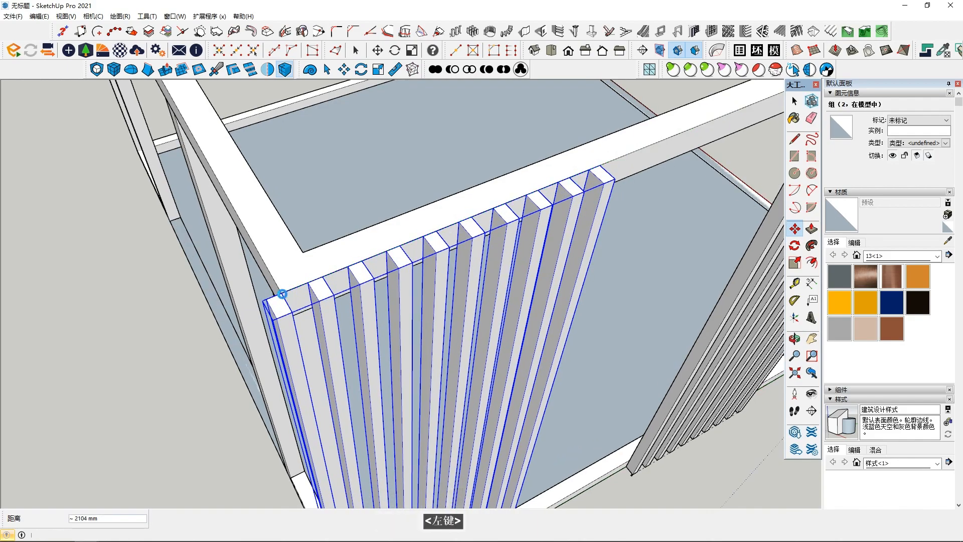
Examine the post rows along the ring beam and their alignment at the corners from several angles
{"action": "scroll", "coordinate": [282, 294], "scroll_direction": "down", "scroll_amount": 5}
{"action": "middle_click_drag", "start_coordinate": [451, 281], "coordinate": [330, 343]}
{"action": "left_click", "coordinate": [613, 220]}
{"action": "scroll", "coordinate": [329, 344], "scroll_direction": "up", "scroll_amount": 6}
{"action": "left_click", "coordinate": [328, 344]}
{"action": "scroll", "coordinate": [327, 345], "scroll_direction": "up", "scroll_amount": 1}
{"action": "scroll", "coordinate": [330, 342], "scroll_direction": "down", "scroll_amount": 3}
{"action": "scroll", "coordinate": [448, 312], "scroll_direction": "down", "scroll_amount": 3}
{"action": "middle_click_drag", "start_coordinate": [752, 301], "coordinate": [540, 319], "text": "shift"}
{"action": "scroll", "coordinate": [451, 313], "scroll_direction": "down", "scroll_amount": 2}
{"action": "middle_click_drag", "start_coordinate": [412, 321], "coordinate": [301, 337], "text": "shift"}
{"action": "scroll", "coordinate": [495, 332], "scroll_direction": "down", "scroll_amount": 2}
{"action": "scroll", "coordinate": [430, 318], "scroll_direction": "down", "scroll_amount": 1}
{"action": "middle_click_drag", "start_coordinate": [495, 331], "coordinate": [435, 323]}
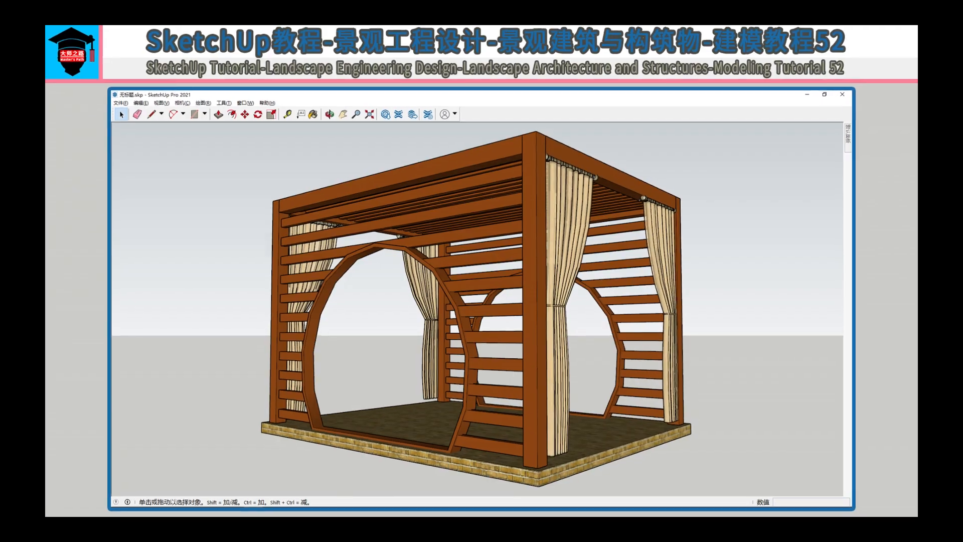